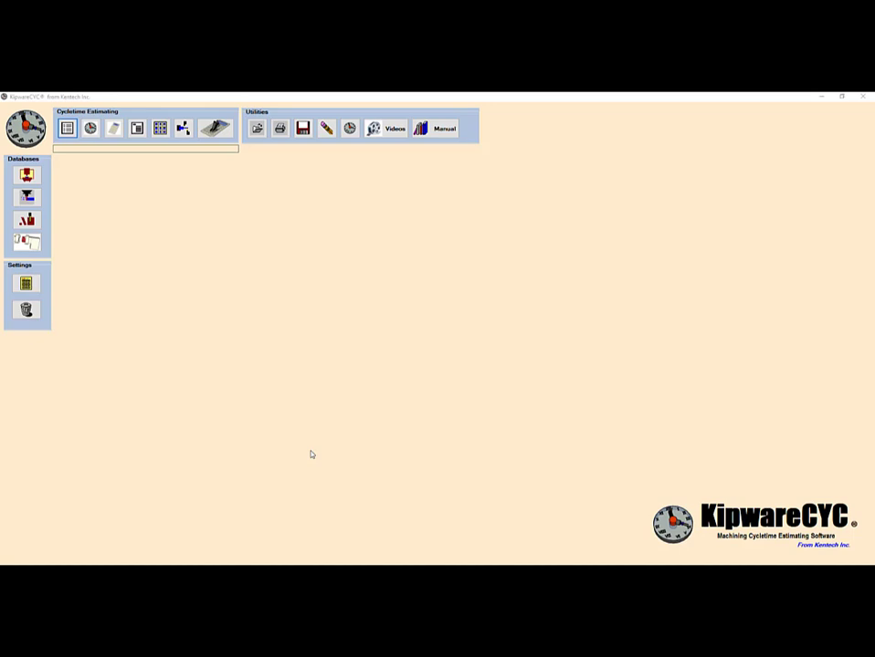
# Check the estimate's customer, part and estimator details in the estimate specifics form, and close it.
pyautogui.click(66, 128)
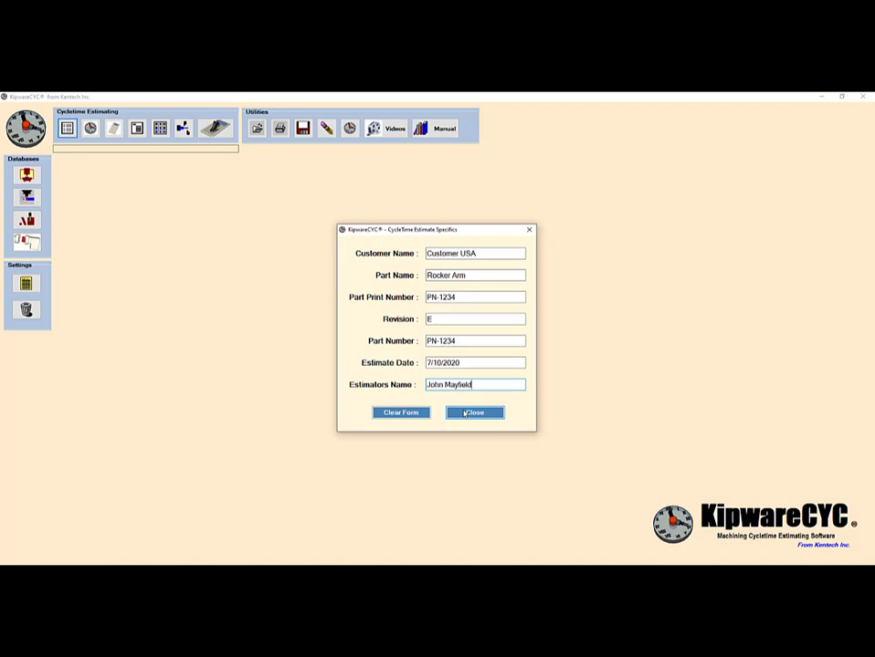
pyautogui.click(465, 414)
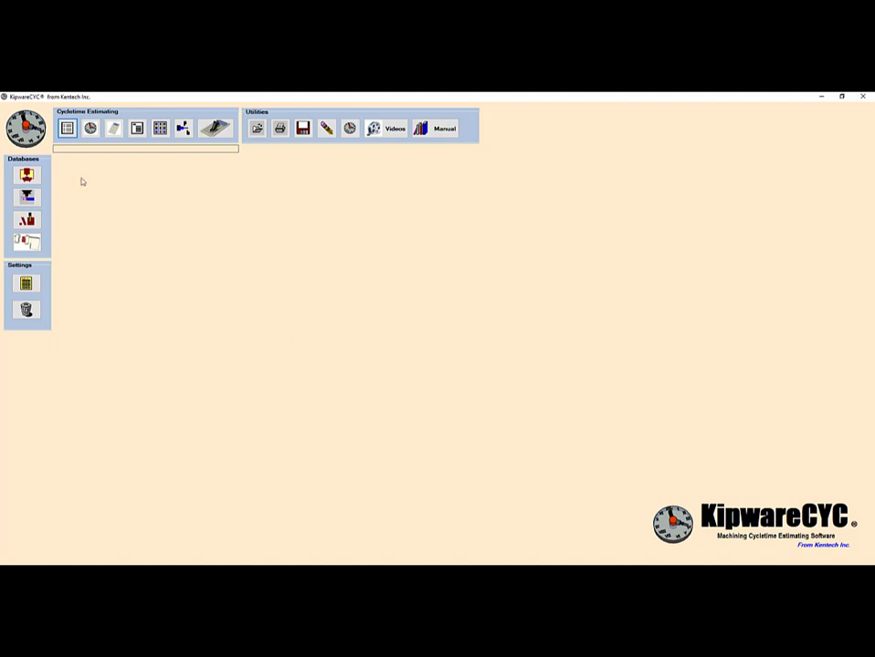
# Open the cycle time operations and set operation 1 to the Marvel Spartan Vertical Bandsaw with 6061 Aluminum as material.
pyautogui.click(90, 128)
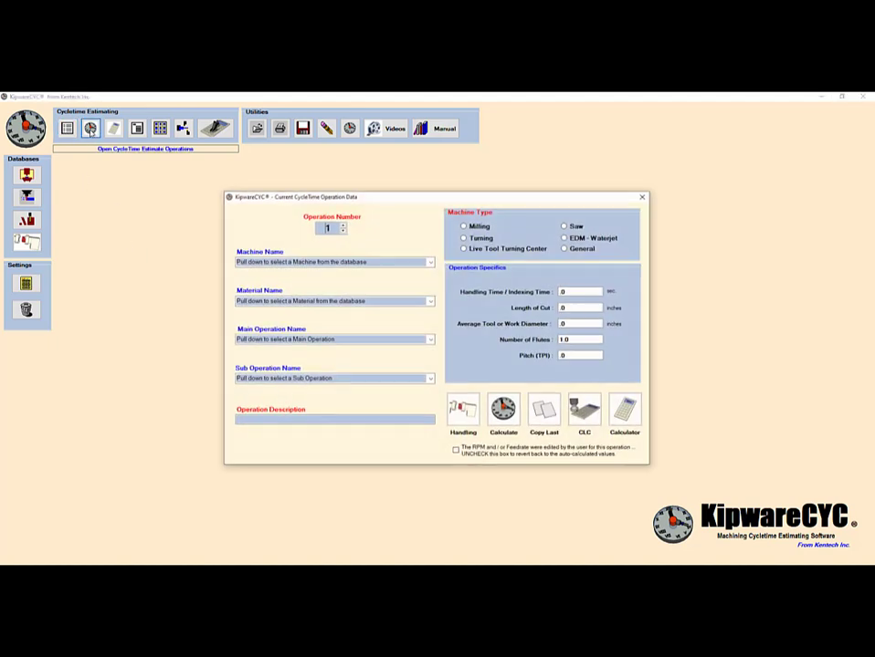
pyautogui.click(431, 264)
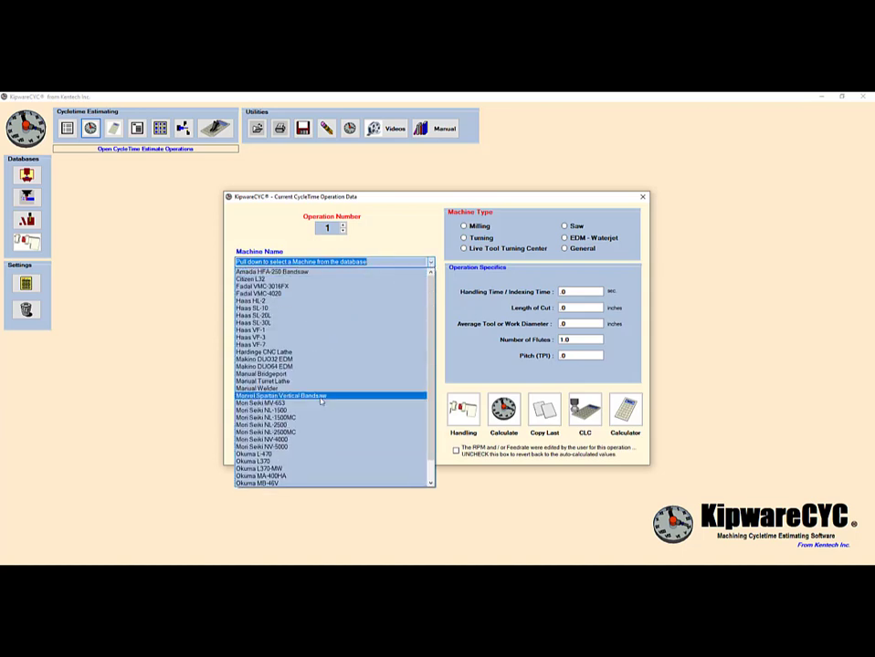
pyautogui.click(320, 400)
pyautogui.click(434, 306)
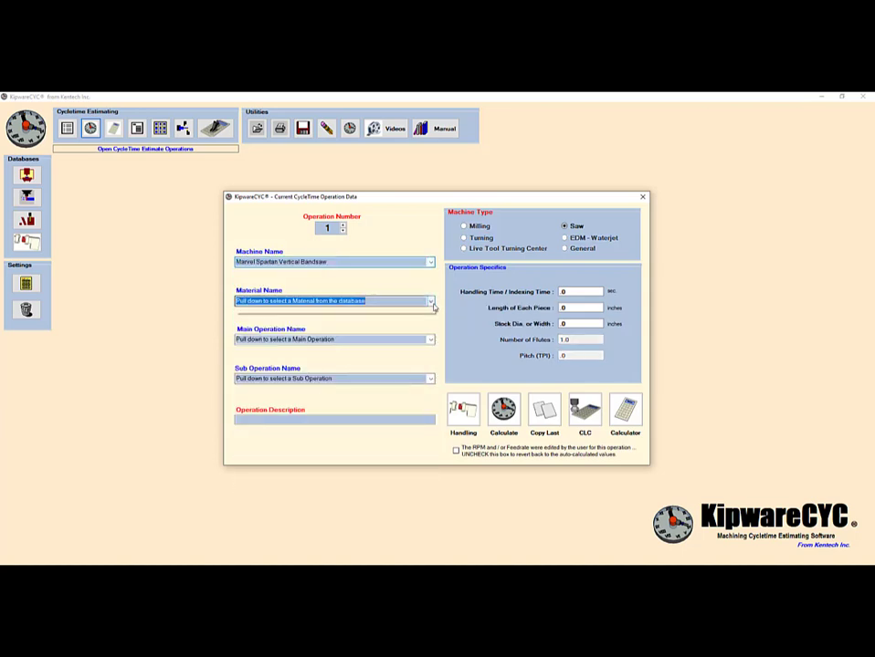
pyautogui.click(267, 343)
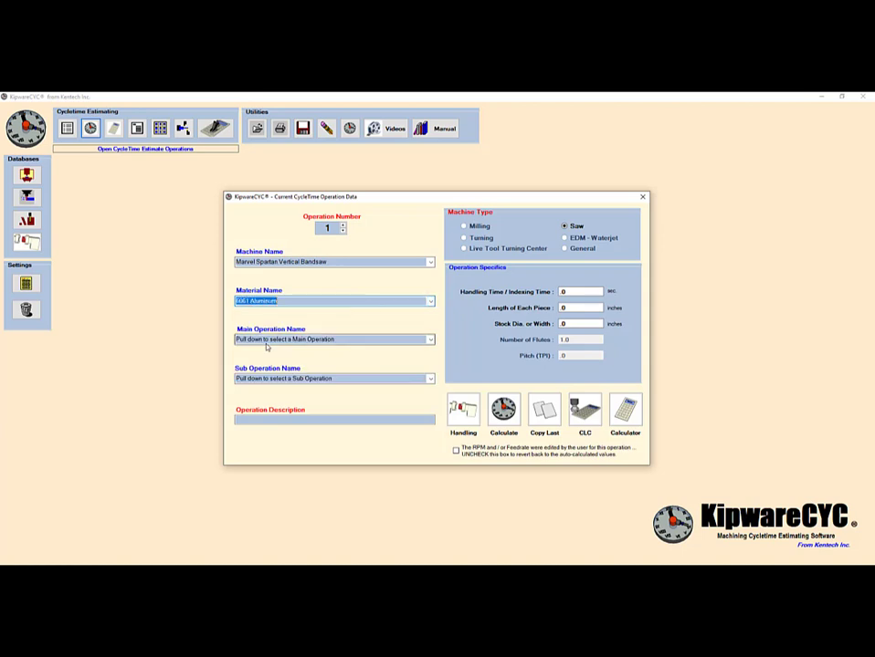
# Set operation 1 to Sawing - Square / Rectangle with the 2" Square sub operation, described as "Cut material to 8.125" length".
pyautogui.click(430, 339)
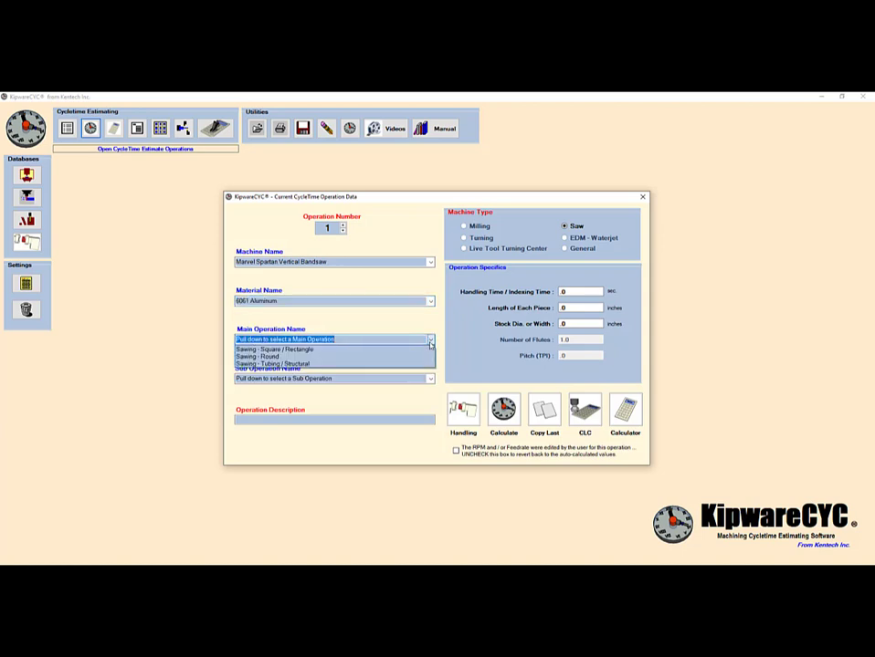
pyautogui.click(294, 349)
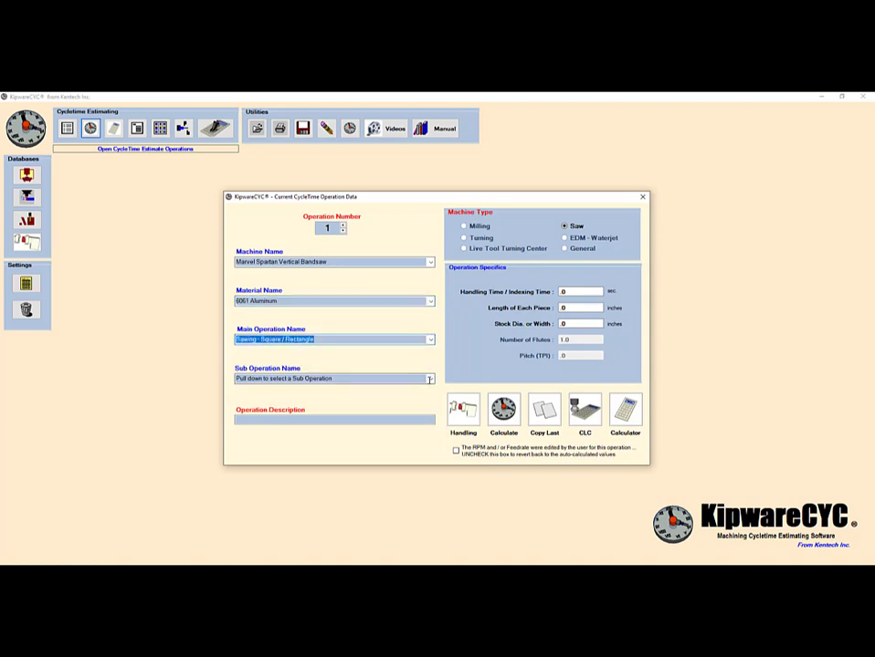
pyautogui.click(429, 380)
pyautogui.click(267, 400)
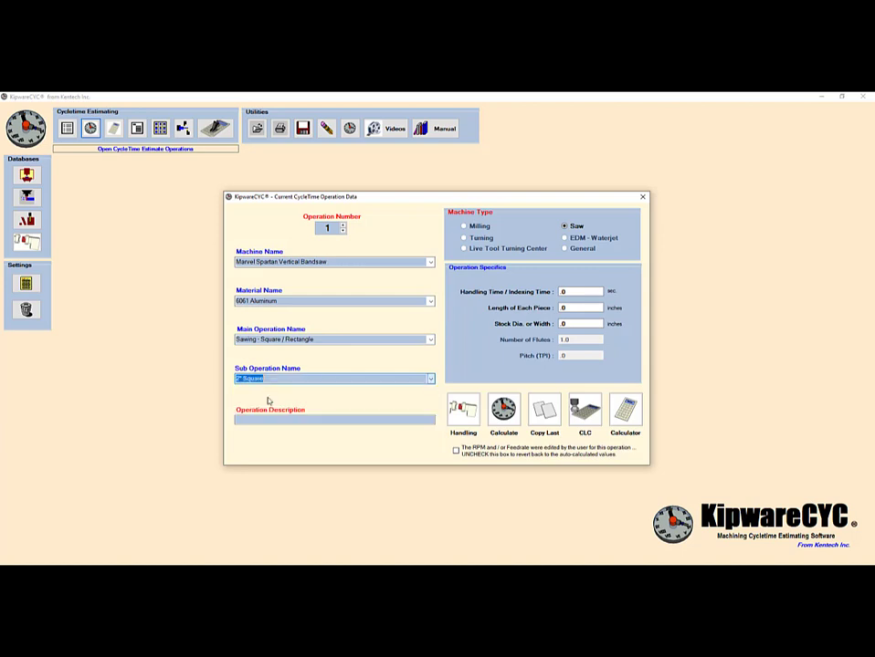
pyautogui.click(275, 419)
pyautogui.write('C')
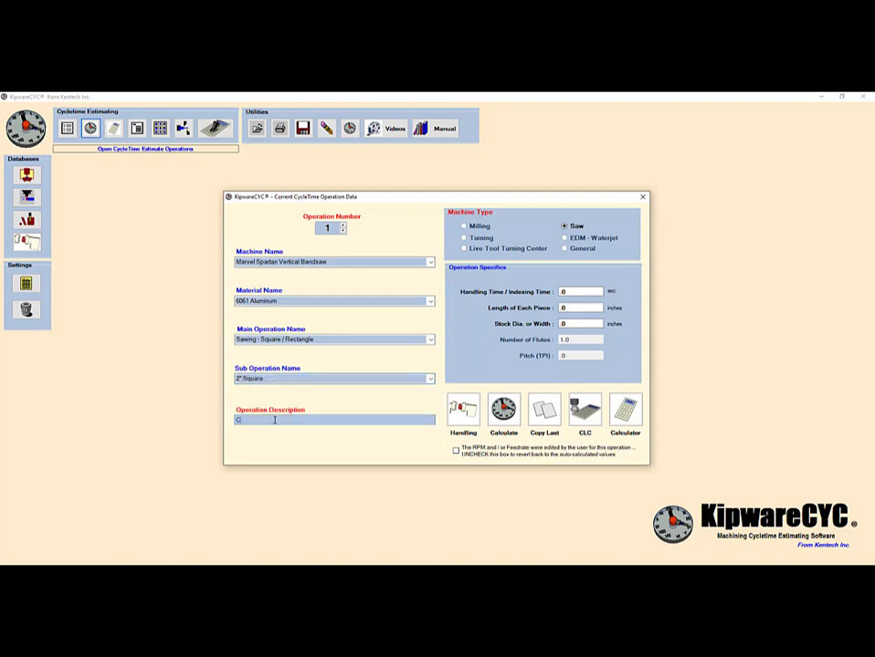
pyautogui.write('ut material to 3.125" length')
# Enter 15.0 sec handling time, 8.125 inch piece length and 2.00 inch stock width for the sawing operation, and calculate its time.
pyautogui.doubleClick(583, 294)
pyautogui.write('15.0')
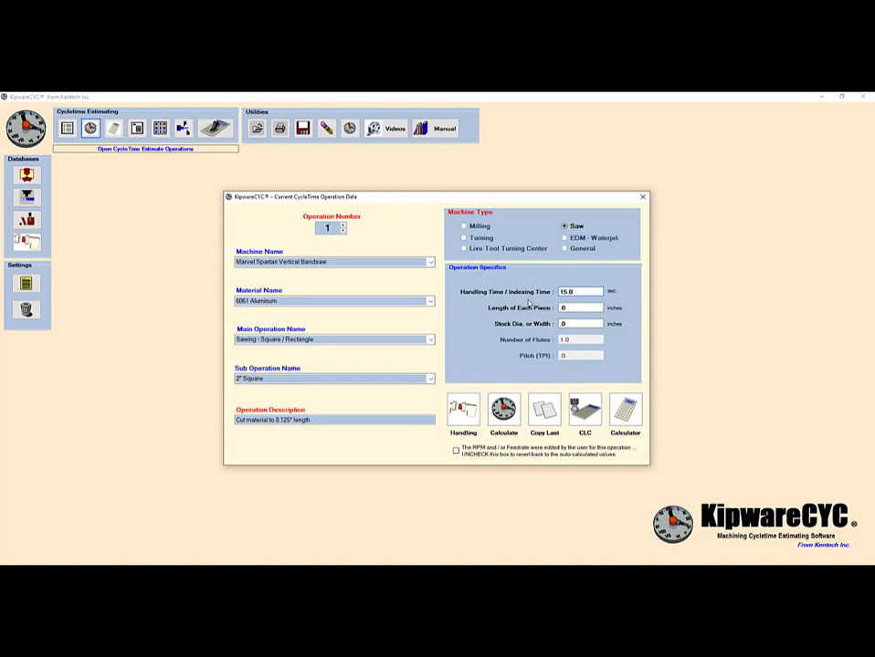
pyautogui.press('Tab')
pyautogui.write('8.125')
pyautogui.press('Tab')
pyautogui.write('2.00')
pyautogui.click(510, 418)
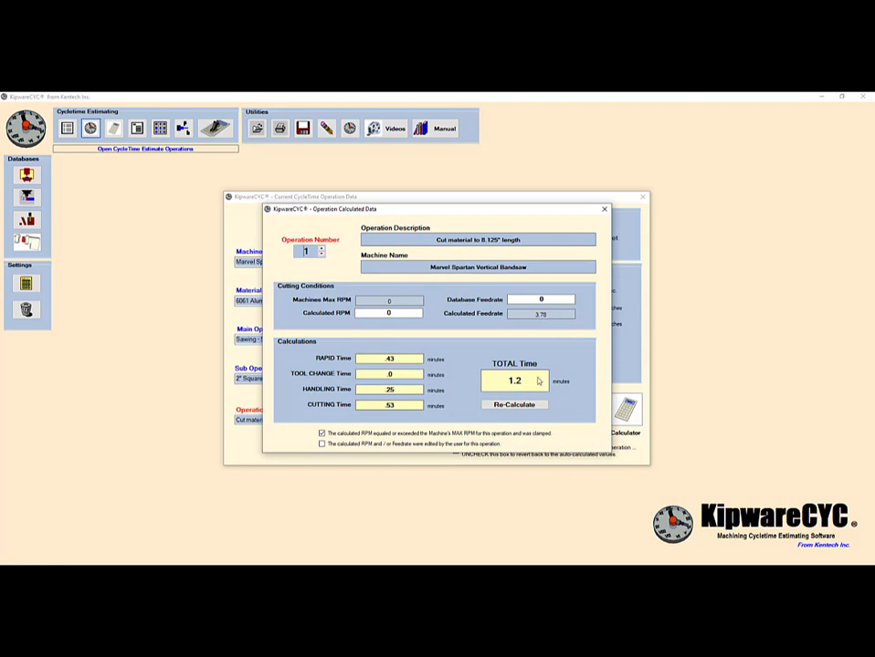
pyautogui.click(603, 209)
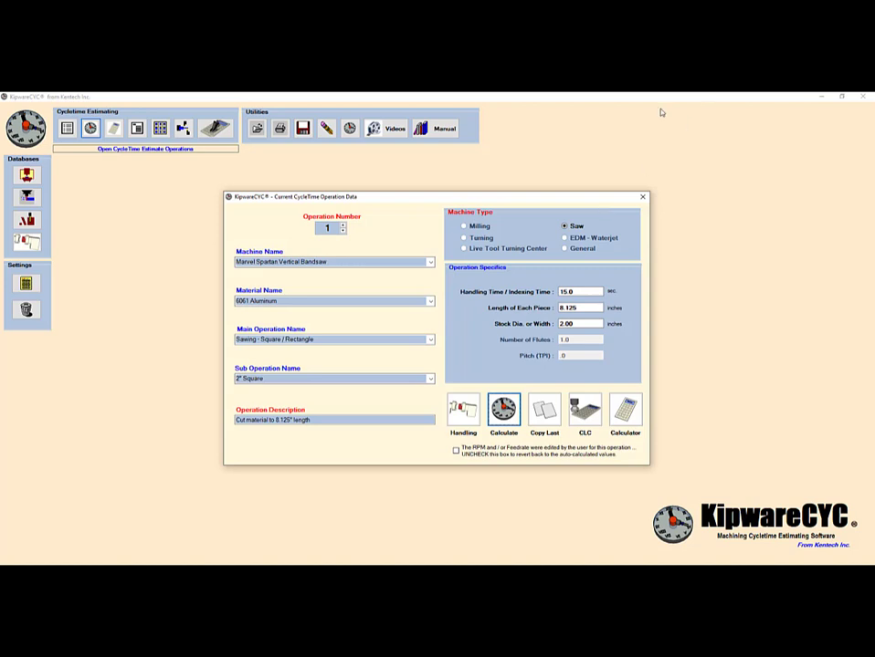
# Add operation 2 to the estimate, using the Haas VF-1 machine and 6061 Aluminum.
pyautogui.click(343, 225)
pyautogui.click(428, 360)
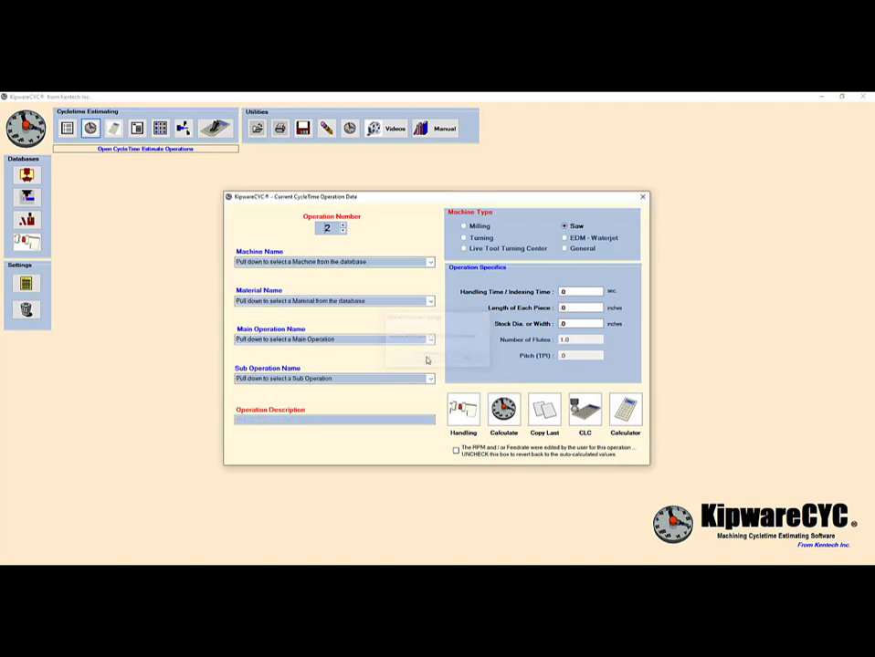
pyautogui.click(429, 262)
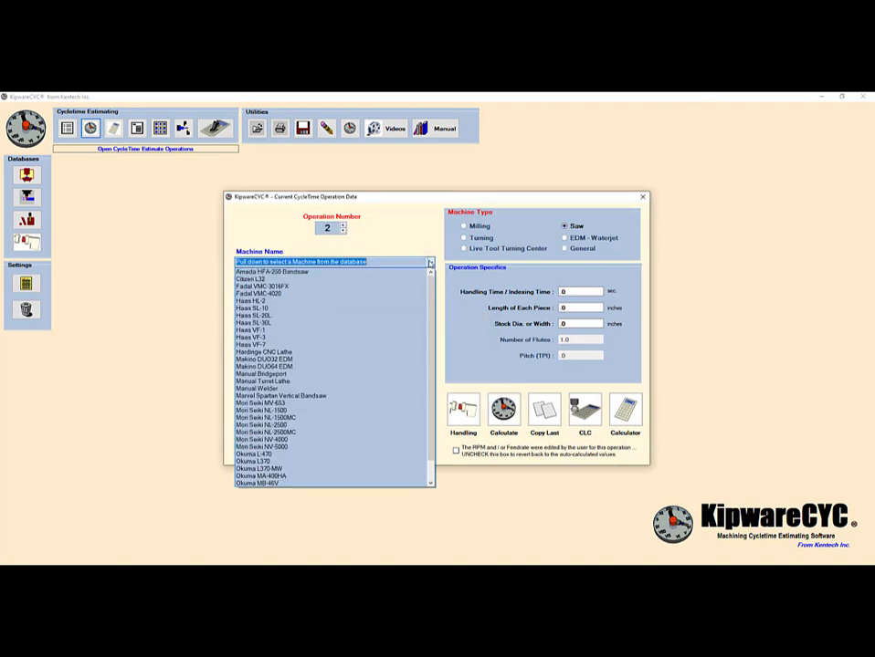
pyautogui.click(266, 331)
pyautogui.click(427, 302)
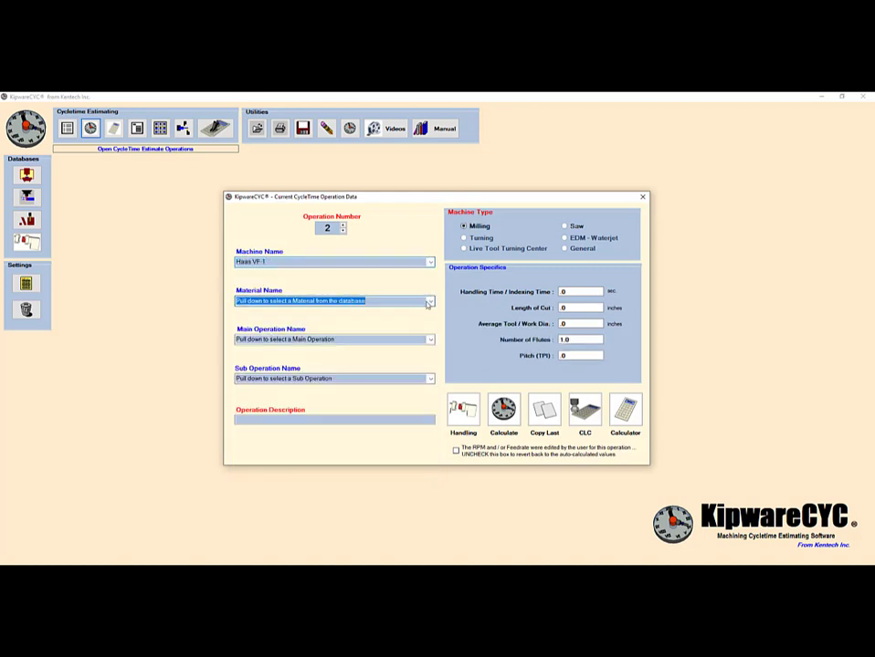
pyautogui.click(429, 303)
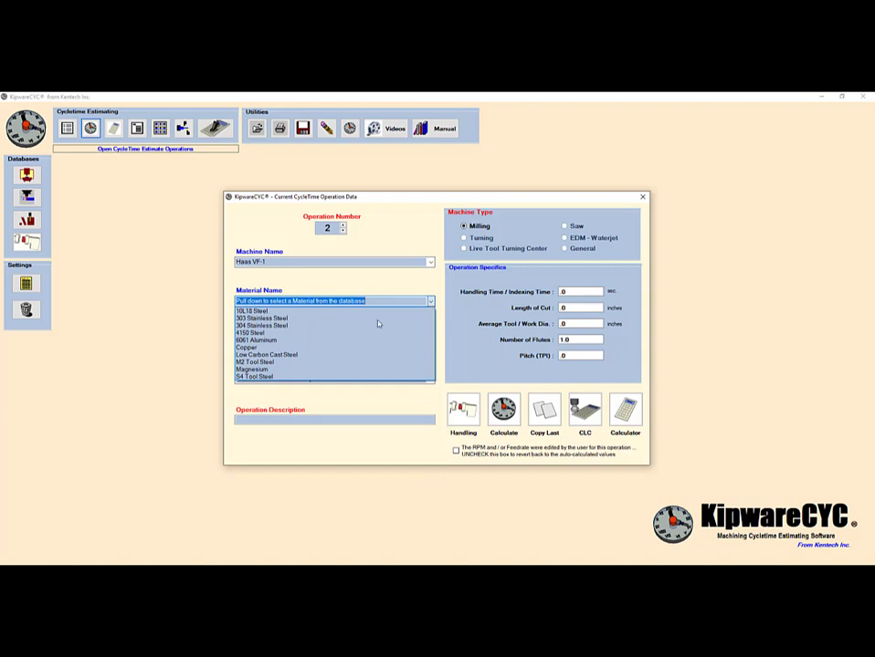
pyautogui.click(255, 341)
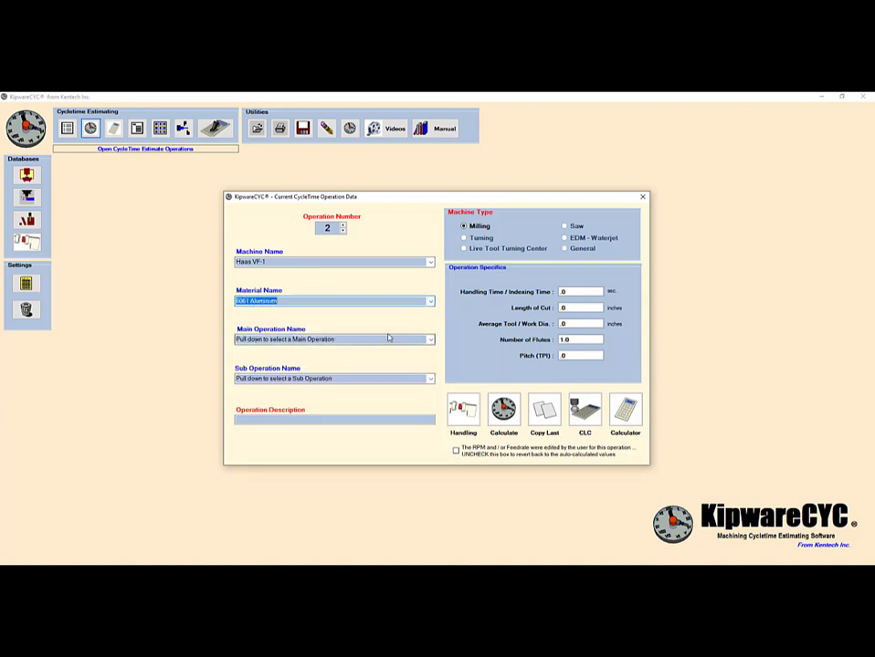
# Set operation 2 to Rough Milling with the End Milling (HSS) sub operation, described as "Rough Mill the OD contour".
pyautogui.click(430, 341)
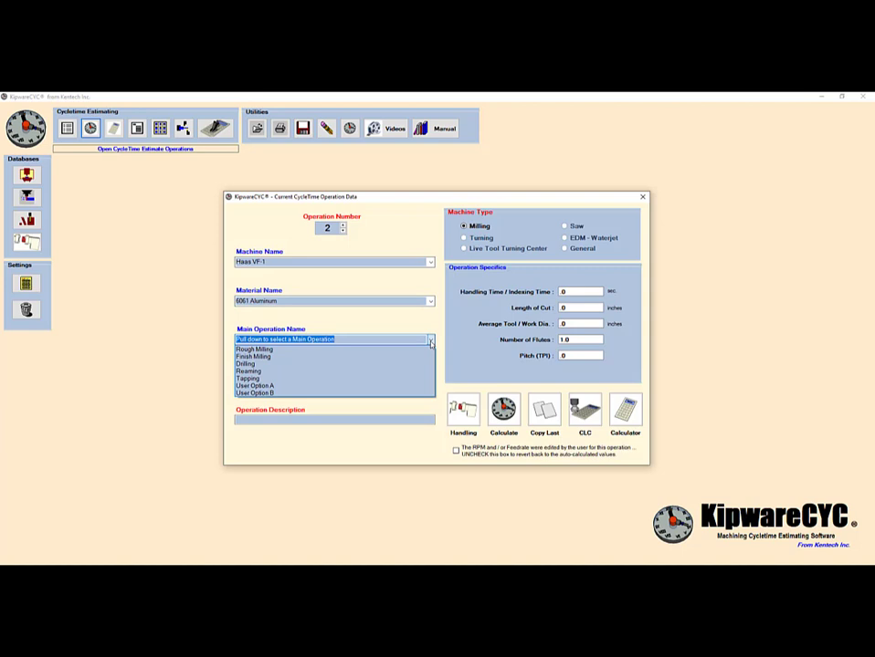
pyautogui.click(278, 351)
pyautogui.click(429, 380)
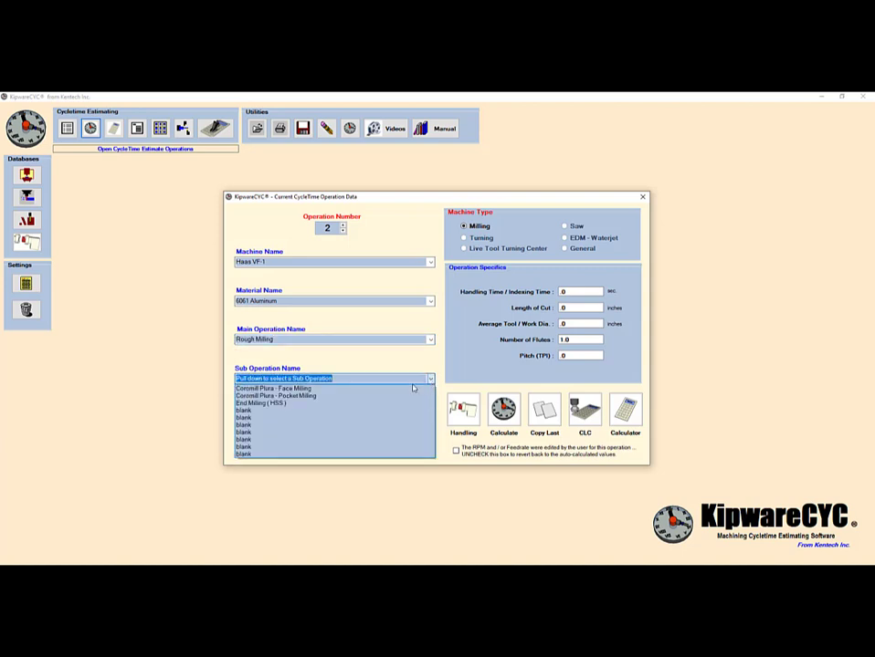
pyautogui.click(288, 403)
pyautogui.click(286, 419)
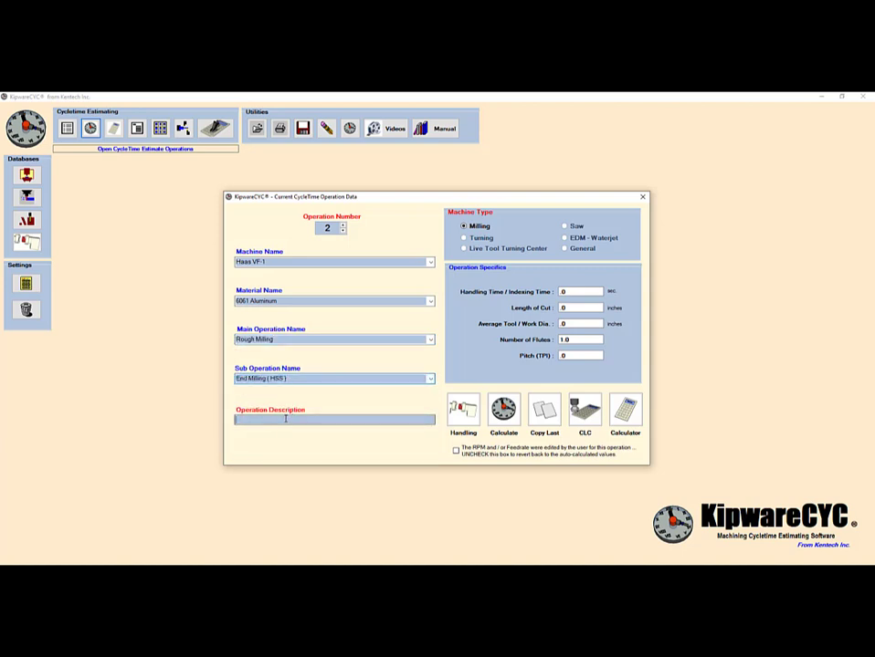
pyautogui.write('Rou')
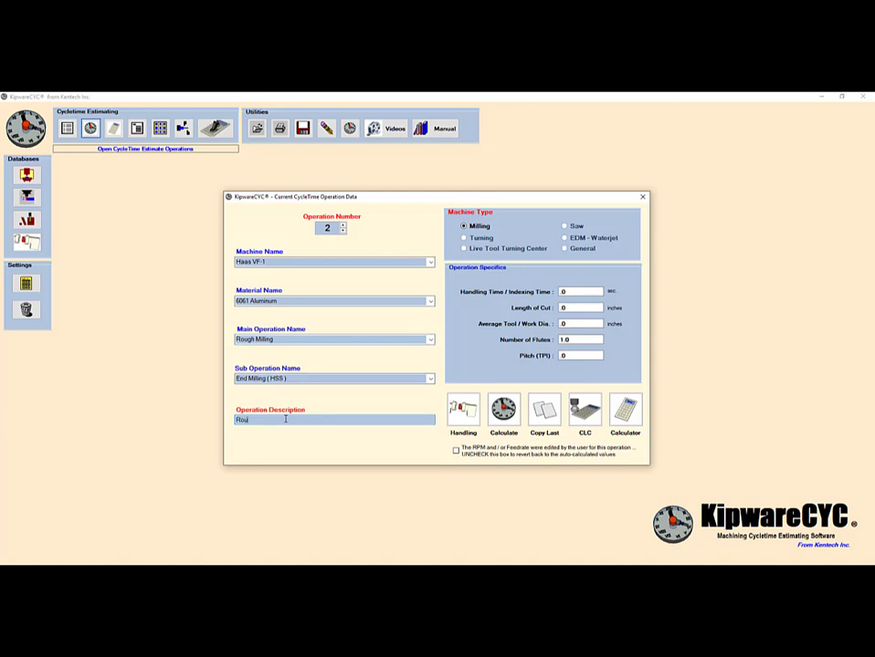
pyautogui.write('gh Mill the OD contour')
# Assign the Manual Vise Load handling time of 15.0 sec to the rough milling operation from the handling database.
pyautogui.click(566, 293)
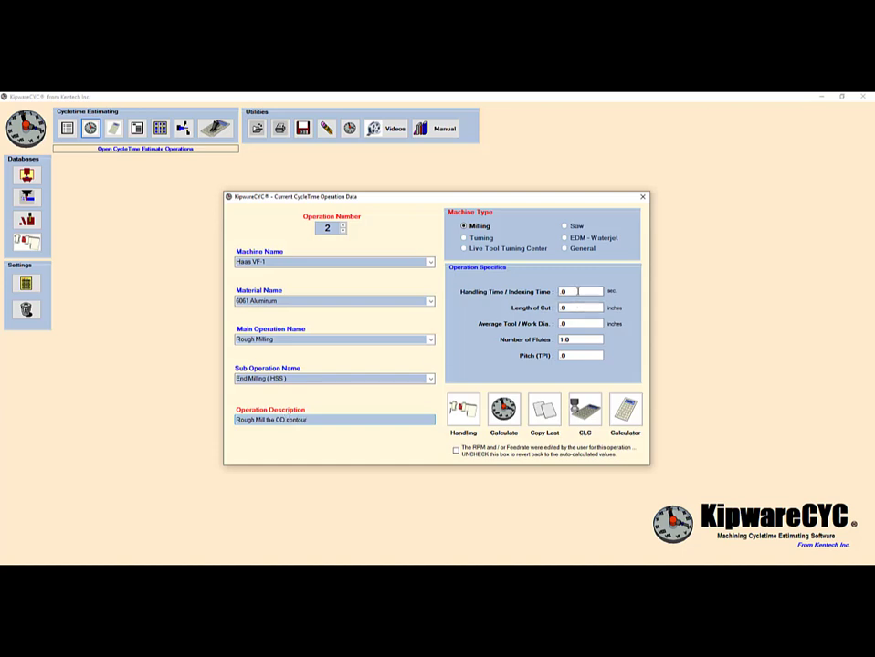
pyautogui.click(463, 410)
pyautogui.click(527, 305)
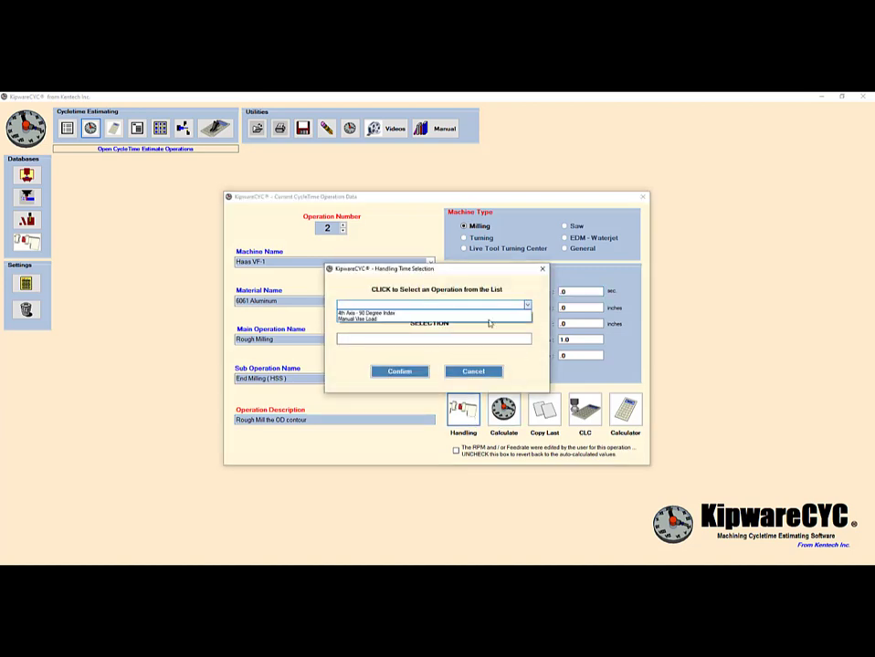
pyautogui.click(443, 320)
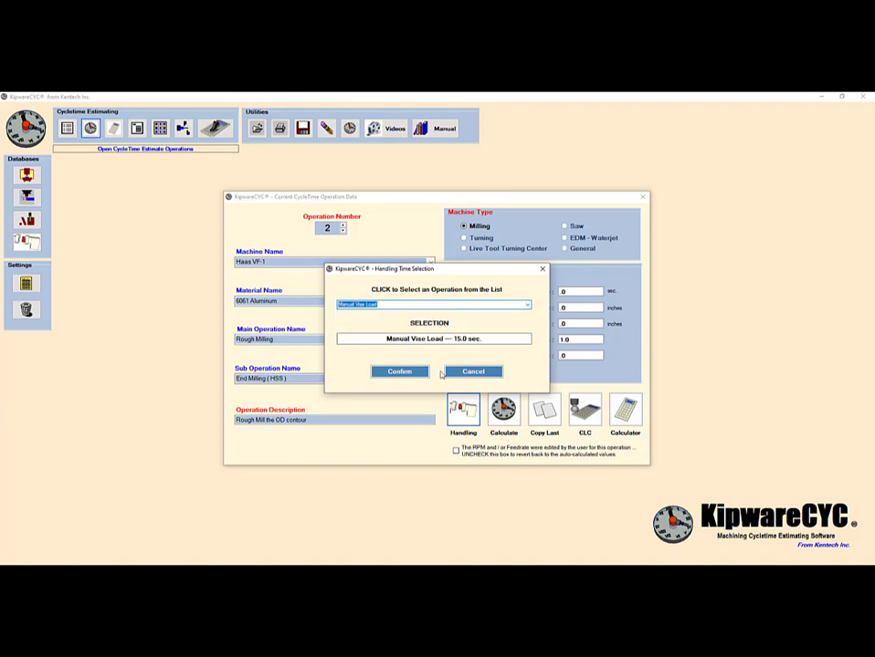
pyautogui.click(422, 371)
# Enter a 242.0 inch length of cut, .750 inch tool diameter and 2.0 flutes for the rough milling, and calculate its time.
pyautogui.click(571, 307)
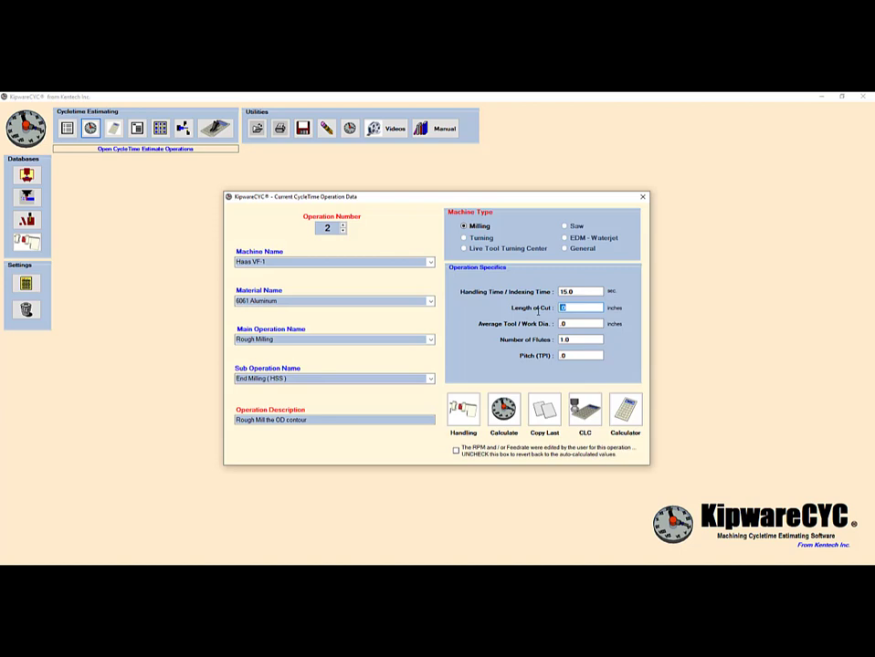
pyautogui.write('242.0')
pyautogui.press('Tab')
pyautogui.write('750')
pyautogui.press('Tab')
pyautogui.write('2.0')
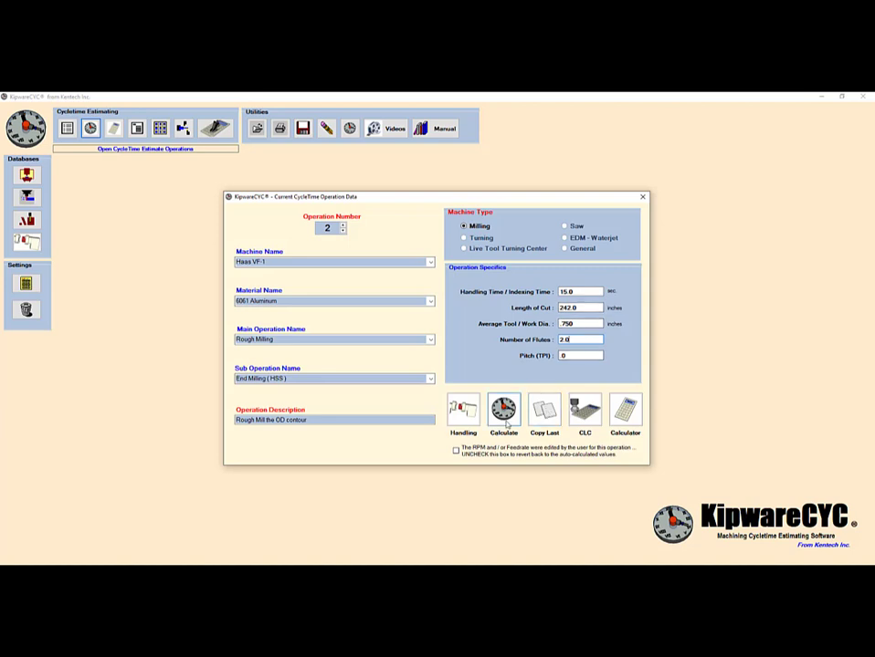
pyautogui.click(504, 412)
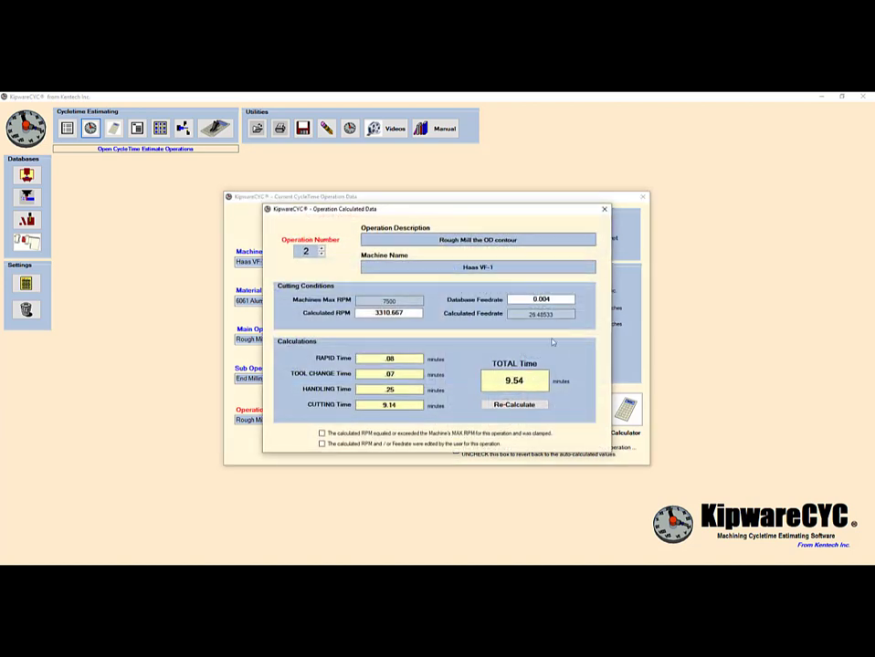
pyautogui.click(605, 208)
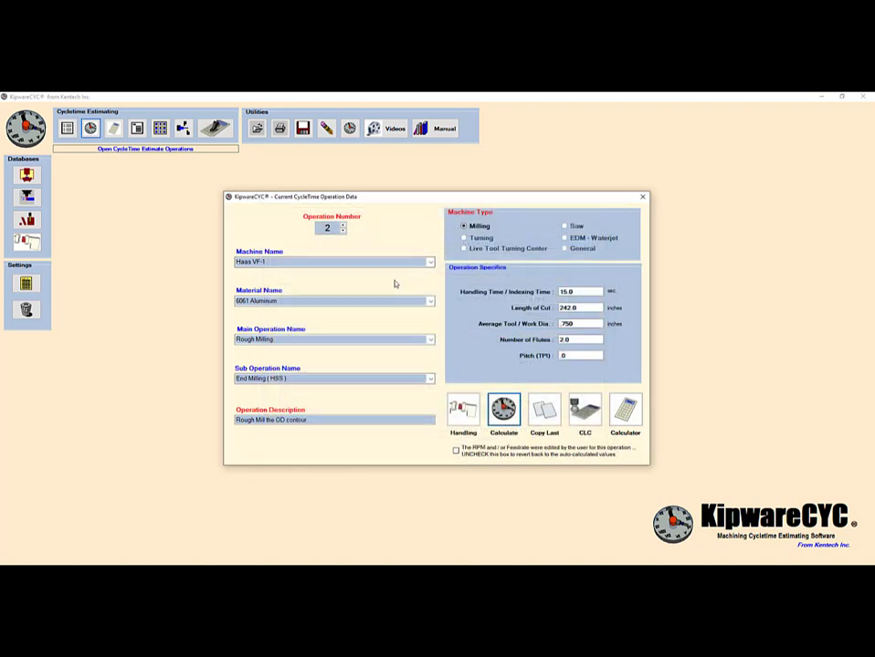
# Add operation 3 to the estimate and copy the machine and material from the previous operation.
pyautogui.click(343, 226)
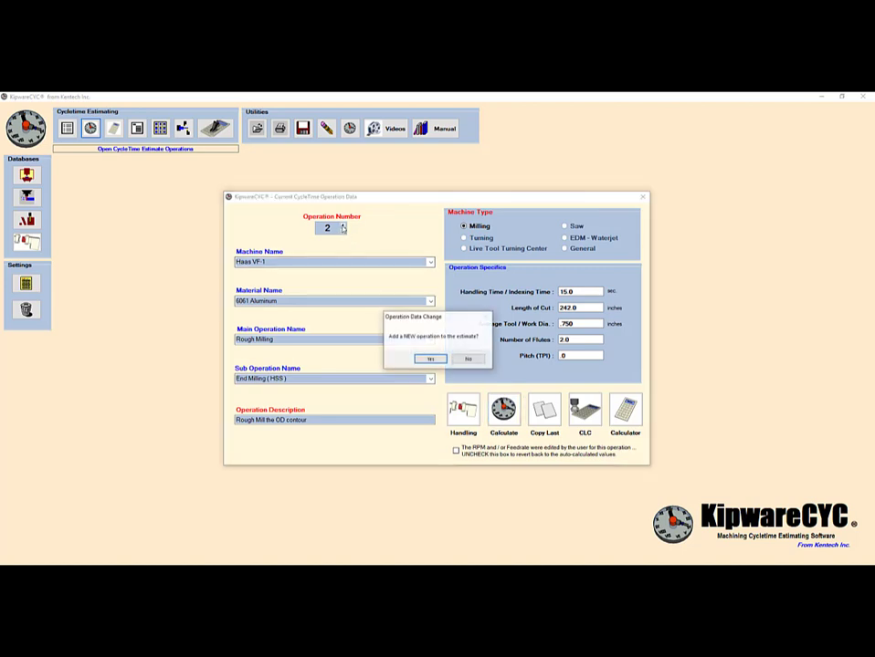
pyautogui.click(429, 359)
pyautogui.click(538, 413)
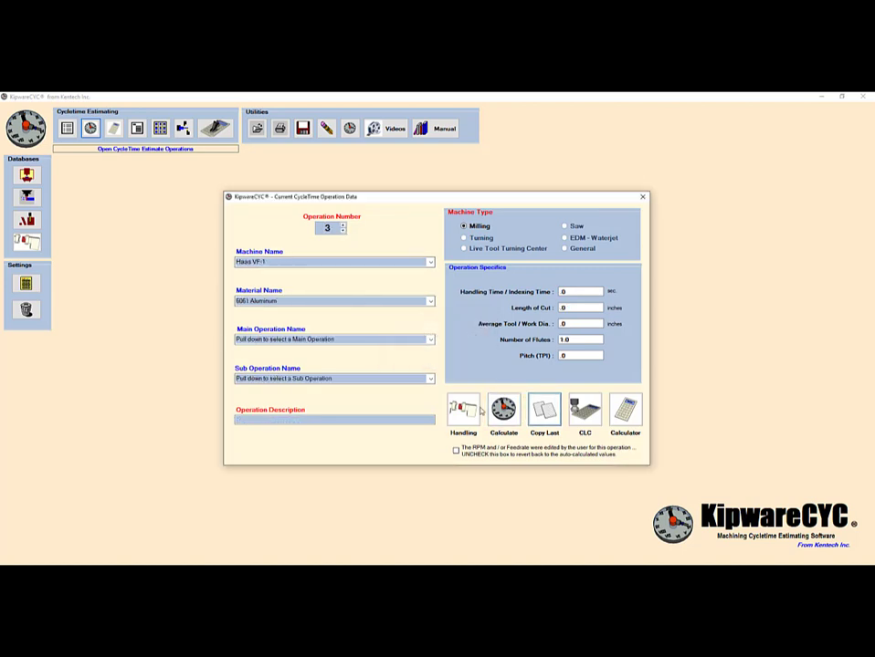
# Set operation 3 to Finish Milling with the End Milling (Carbide) sub operation, described as "Finish Mill the OD contour".
pyautogui.click(430, 339)
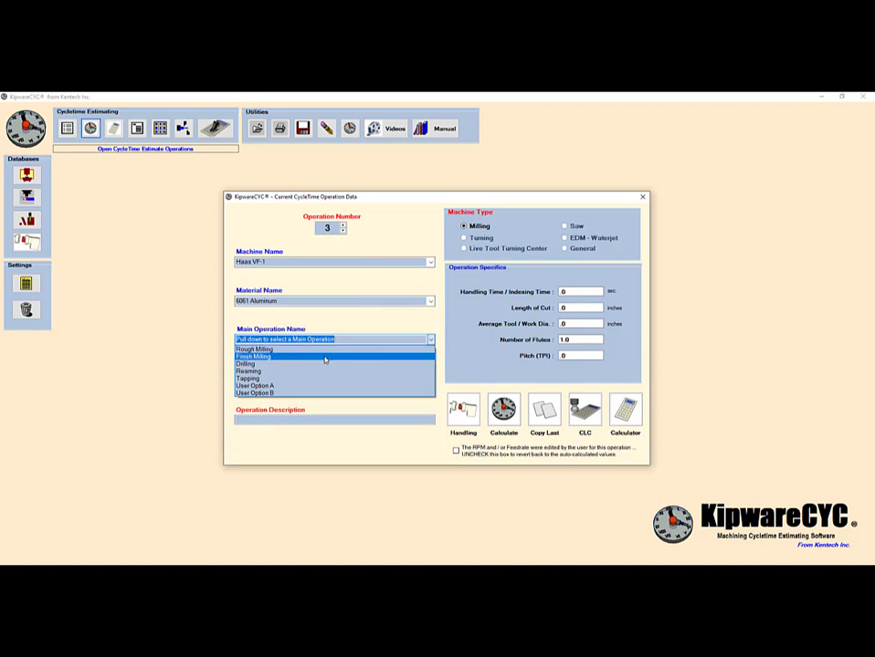
pyautogui.click(324, 358)
pyautogui.click(430, 378)
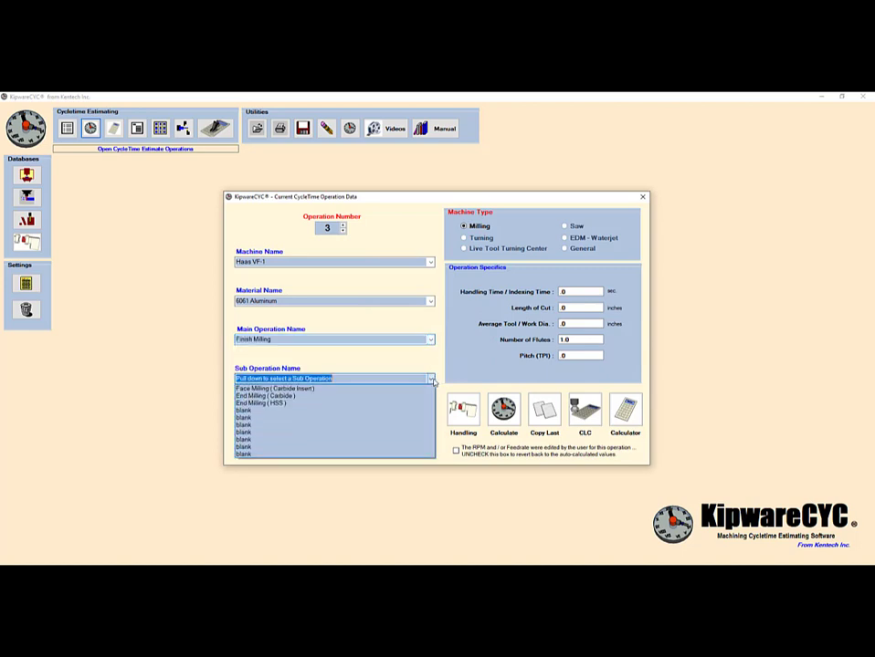
pyautogui.click(300, 397)
pyautogui.click(292, 419)
pyautogui.write('Fina')
pyautogui.write('sh M')
pyautogui.write('ill the OD')
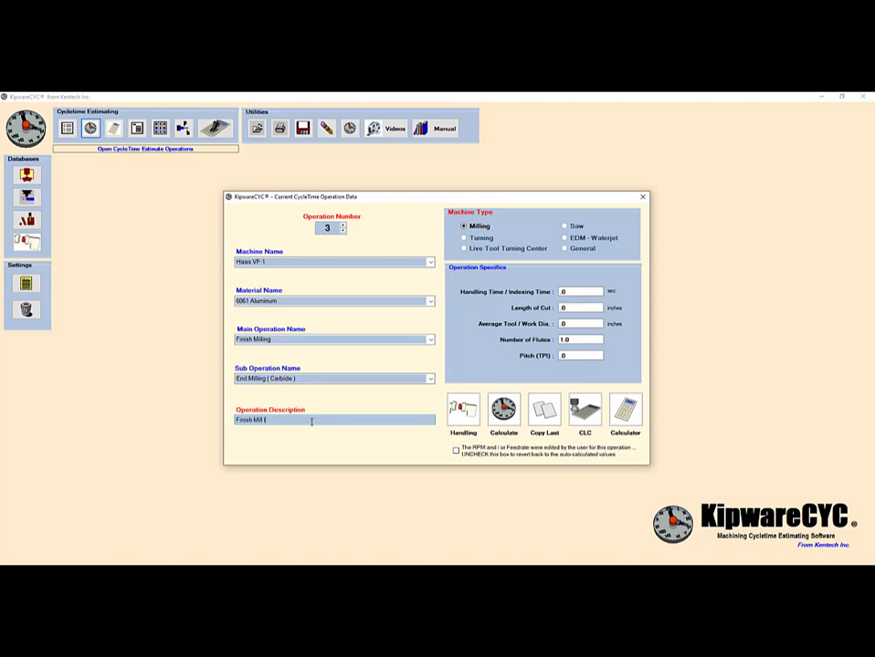
pyautogui.write(' contour')
# Enter an 18.56 inch length of cut, .750 inch tool diameter and 4.0 flutes for the finish milling operation.
pyautogui.click(580, 307)
pyautogui.write('18.56')
pyautogui.click(559, 324)
pyautogui.click(579, 325)
pyautogui.write('.750')
pyautogui.press('Tab')
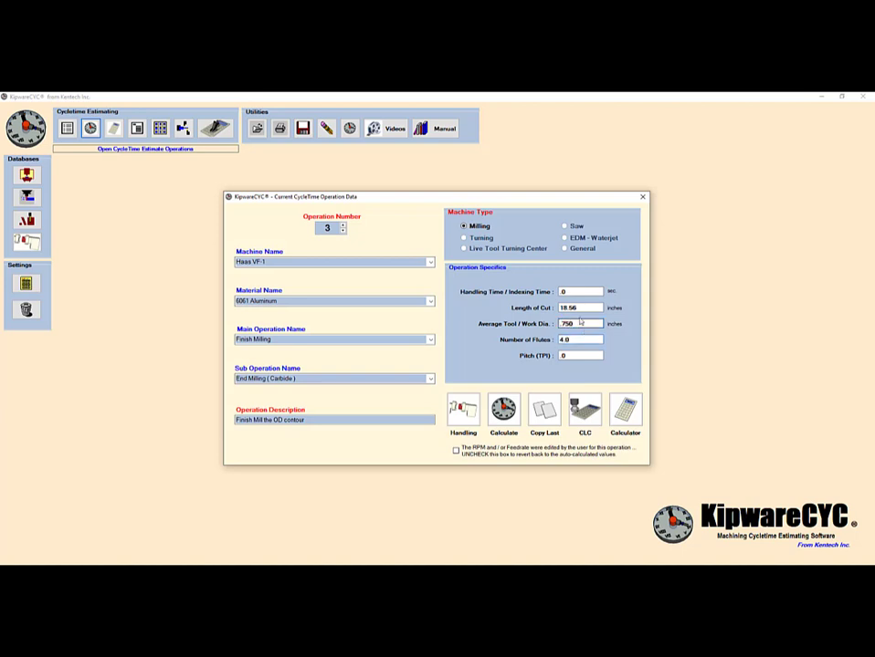
# Calculate the finish milling time, and add operation 4 with the machine and material copied from the previous operation.
pyautogui.click(505, 411)
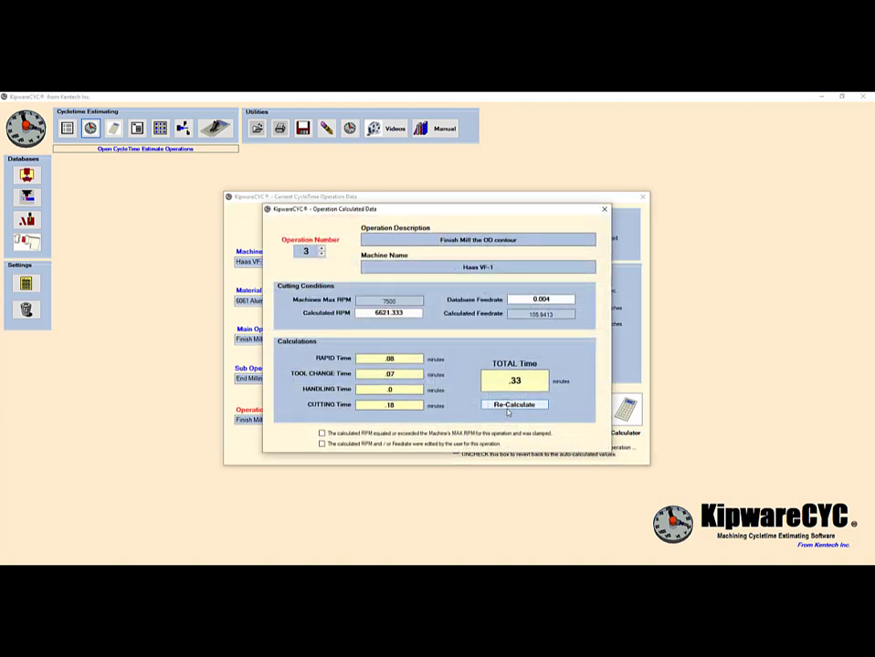
pyautogui.click(604, 211)
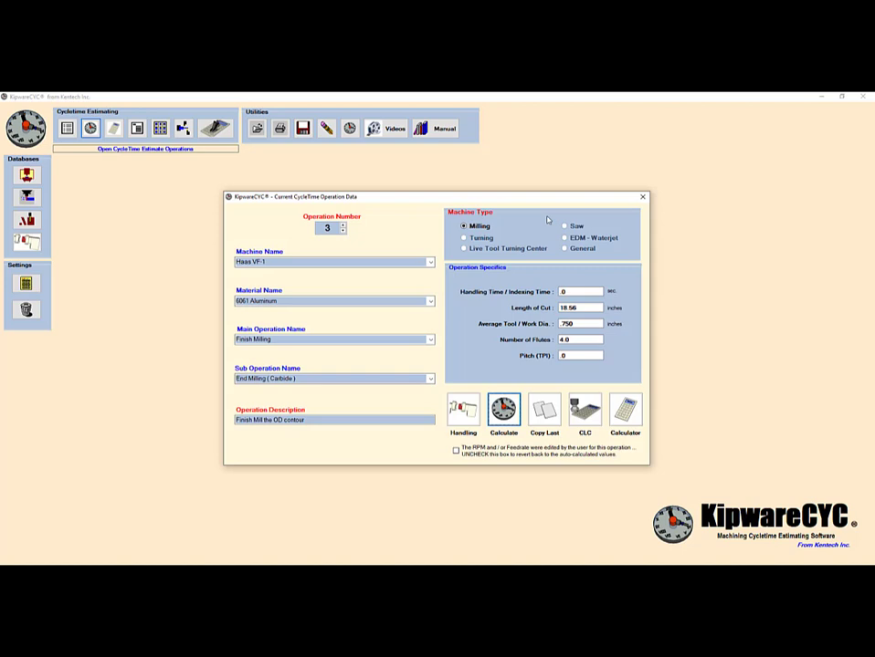
pyautogui.click(342, 225)
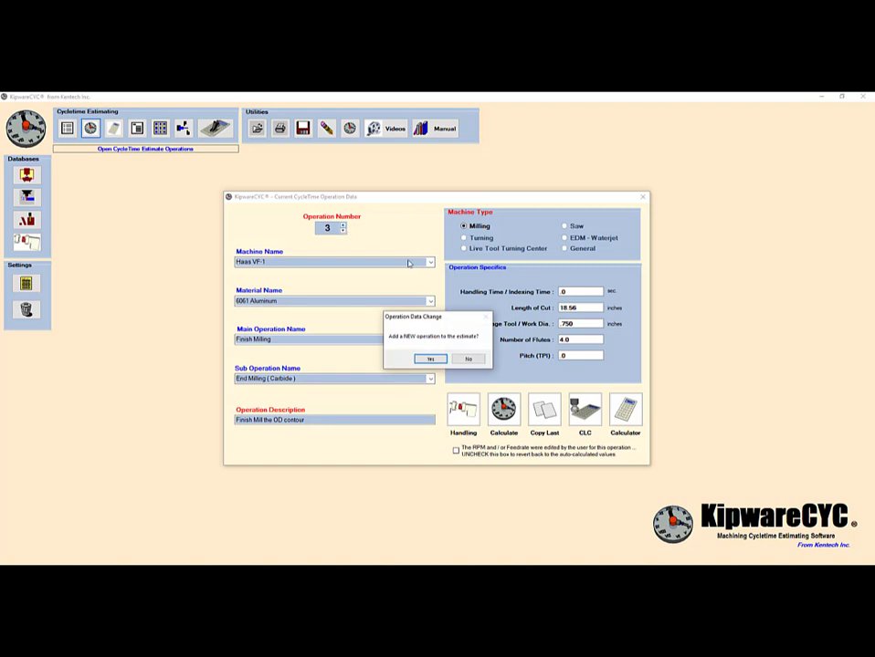
pyautogui.click(430, 360)
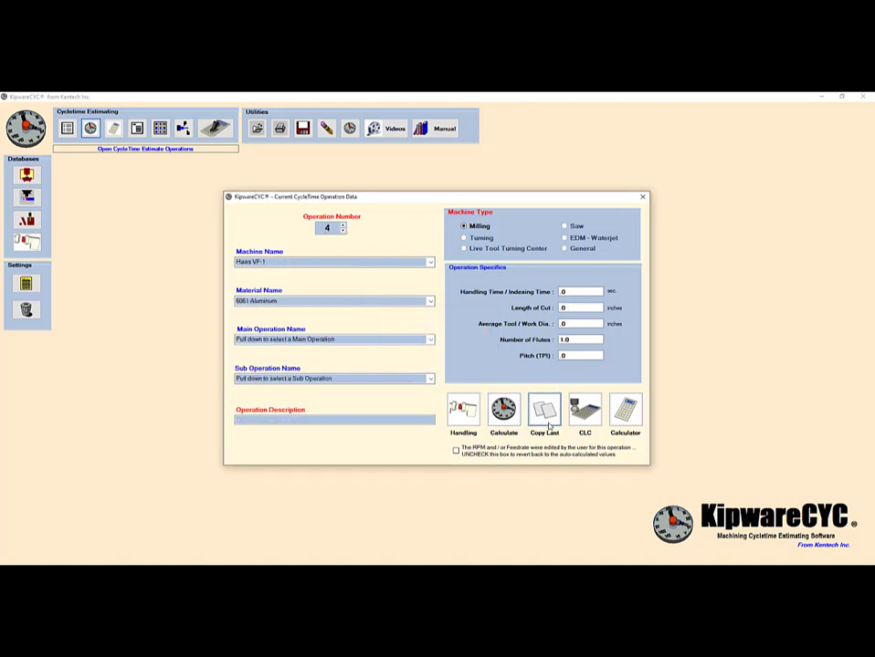
# Set operation 4 to Finish Milling with the End Milling (Carbide) sub operation, described as "Mill -2- end pockets and -1- center pocket".
pyautogui.click(430, 340)
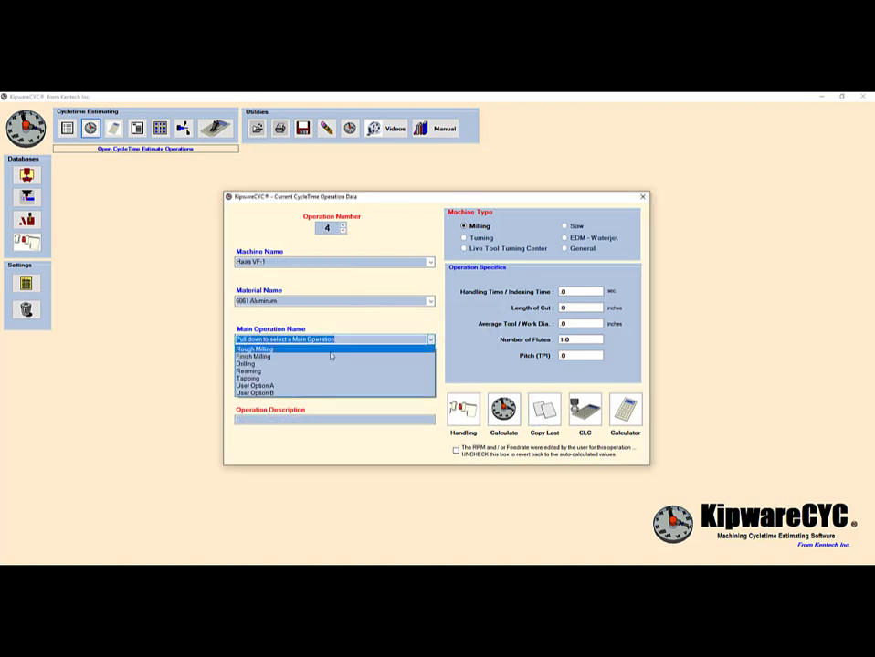
pyautogui.click(297, 359)
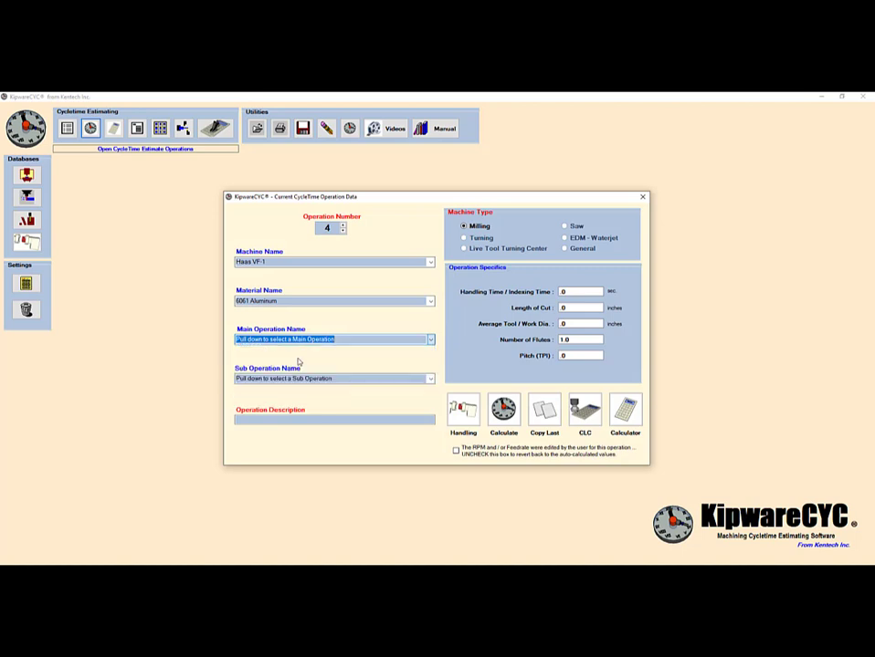
pyautogui.click(430, 377)
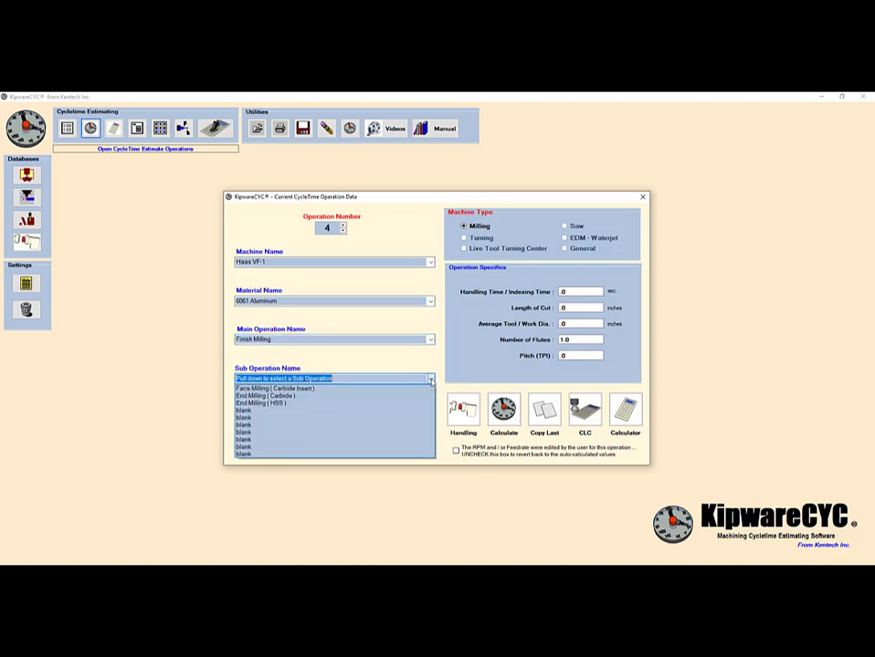
pyautogui.click(278, 395)
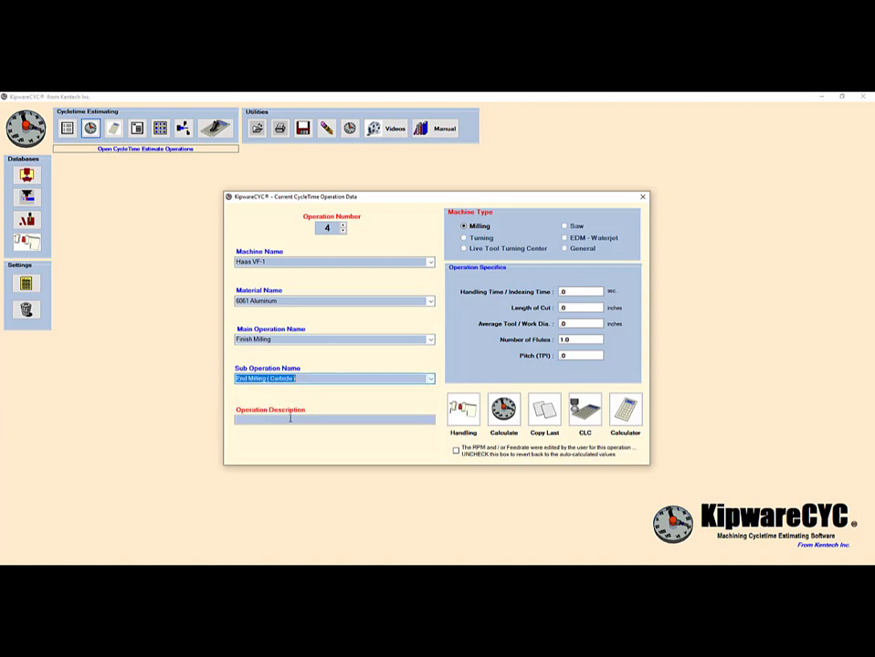
pyautogui.click(287, 420)
pyautogui.write('Mill -2')
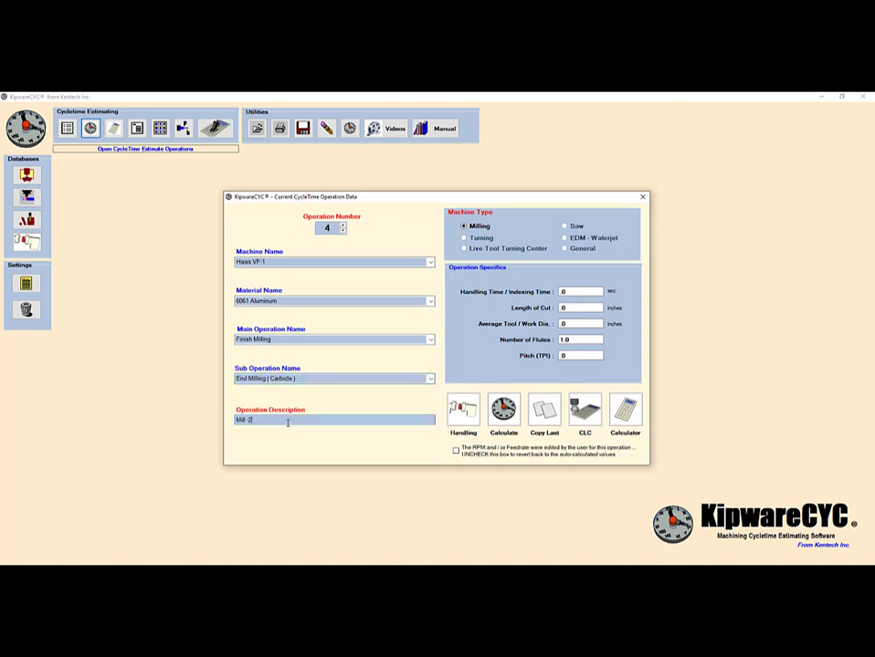
pyautogui.write('- and pockets and -1- center pocket')
# Switch to the Cut Length Calculator and open its square/rectangular pocket milling calculation.
pyautogui.click(563, 311)
pyautogui.click(584, 409)
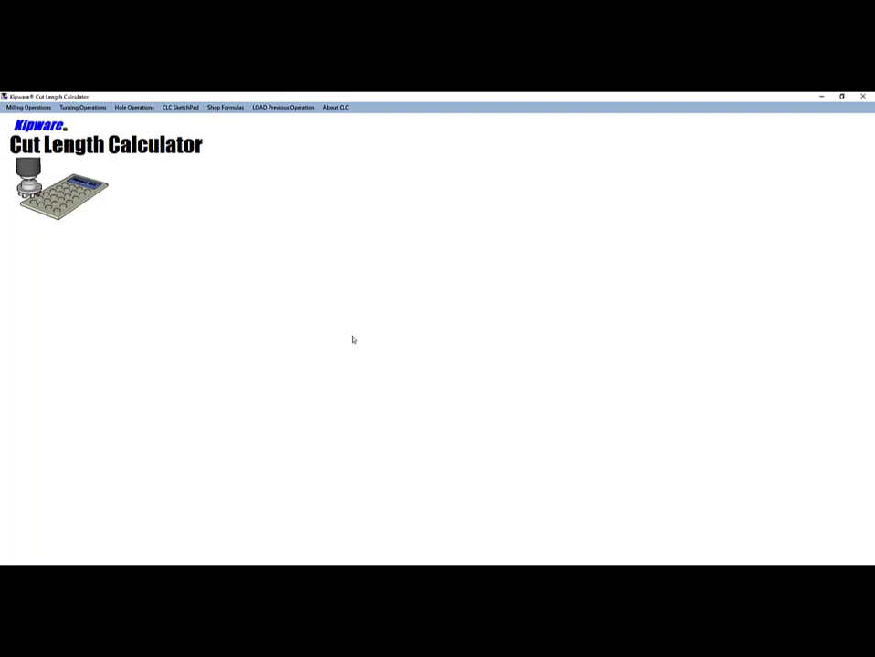
pyautogui.click(20, 108)
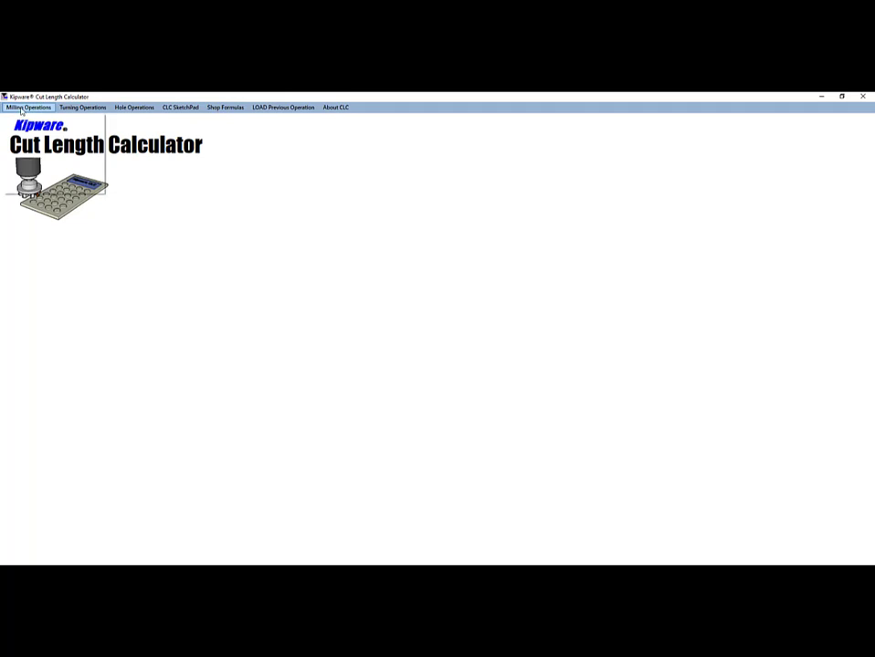
pyautogui.click(34, 127)
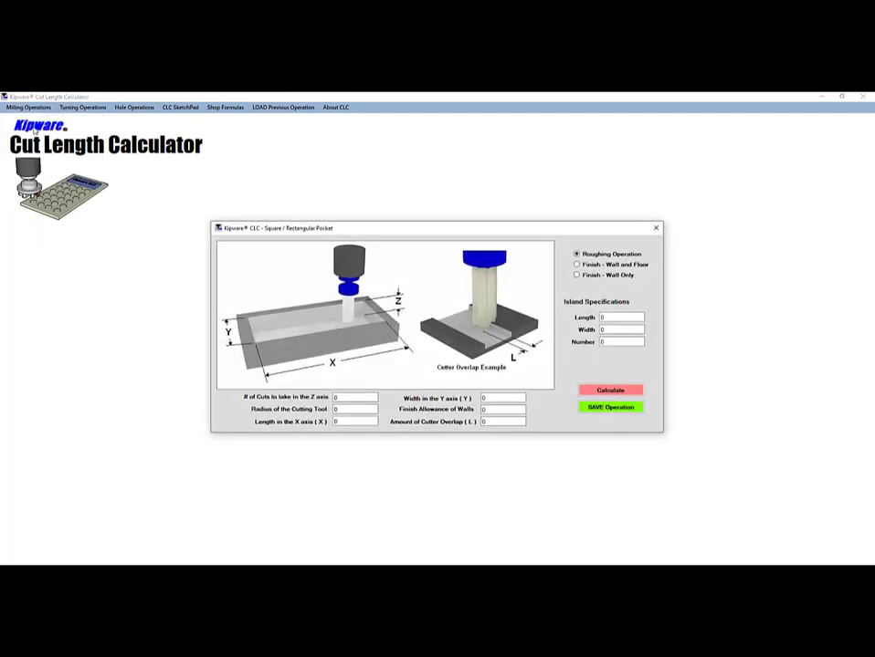
# Calculate the rectangular pocket's roughing cut length with 3.0 Z cuts, .250 tool radius, 1.250 X length and .750 Y width.
pyautogui.doubleClick(336, 399)
pyautogui.write('3.0')
pyautogui.press('Tab')
pyautogui.write('2501.250')
pyautogui.press('Tab')
pyautogui.write('750')
pyautogui.press('Tab')
pyautogui.press('Tab')
pyautogui.press('Tab')
pyautogui.click(607, 390)
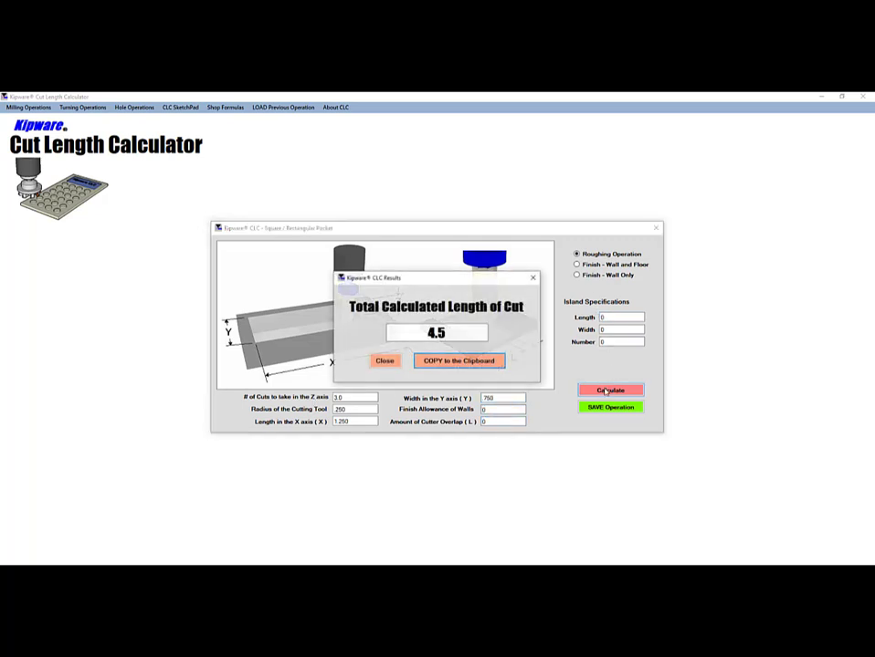
pyautogui.click(384, 362)
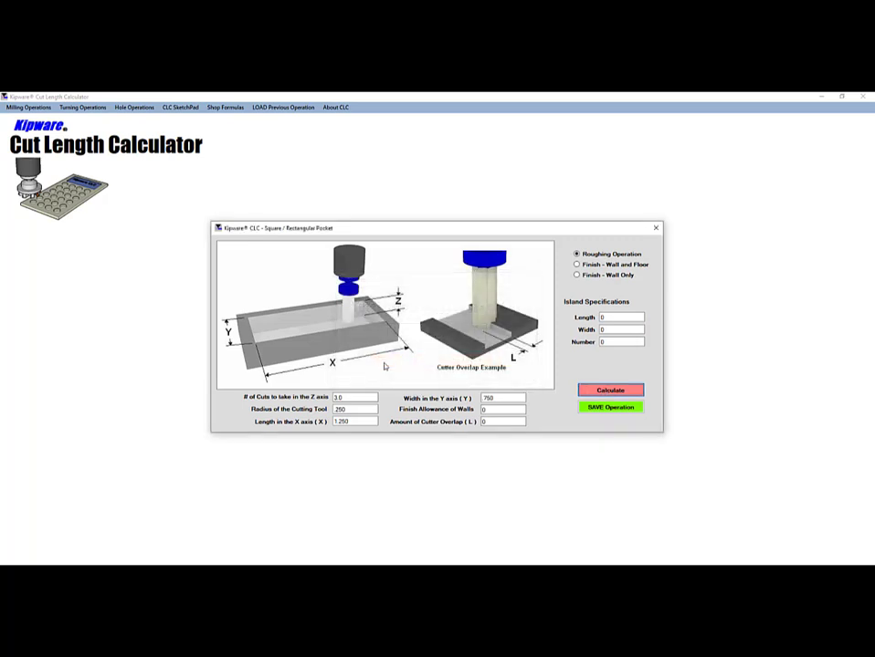
pyautogui.click(655, 229)
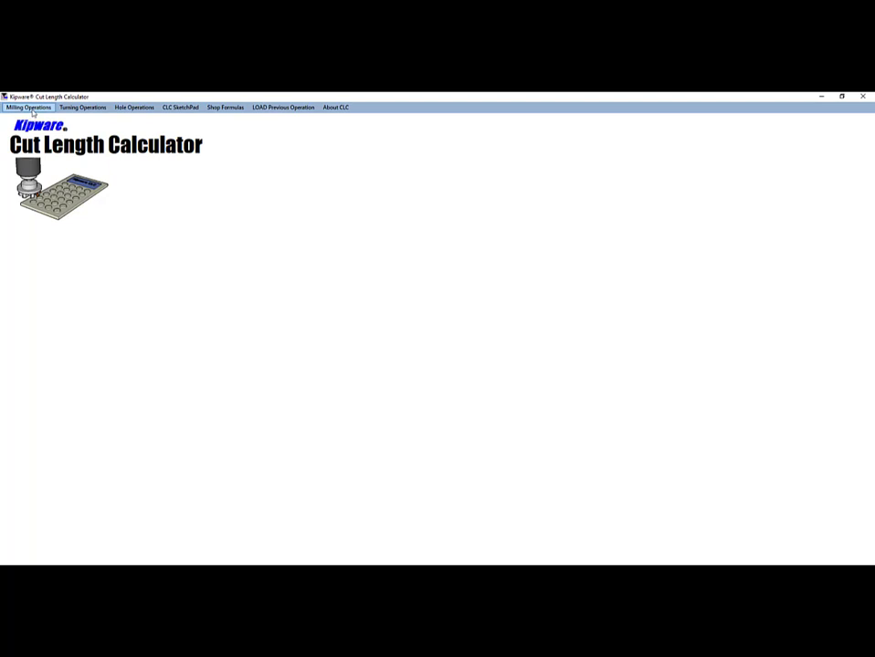
# Calculate a round pocket's roughing cut length with 3.0 Z cuts, .250 tool radius and .635 pocket radius, and return to operation 4.
pyautogui.click(30, 108)
pyautogui.click(35, 137)
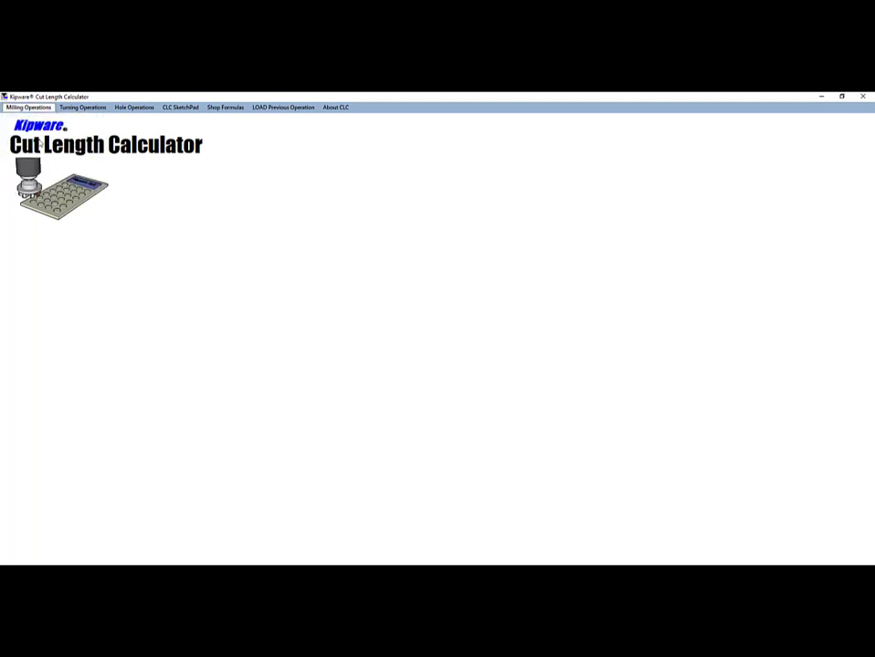
pyautogui.click(613, 282)
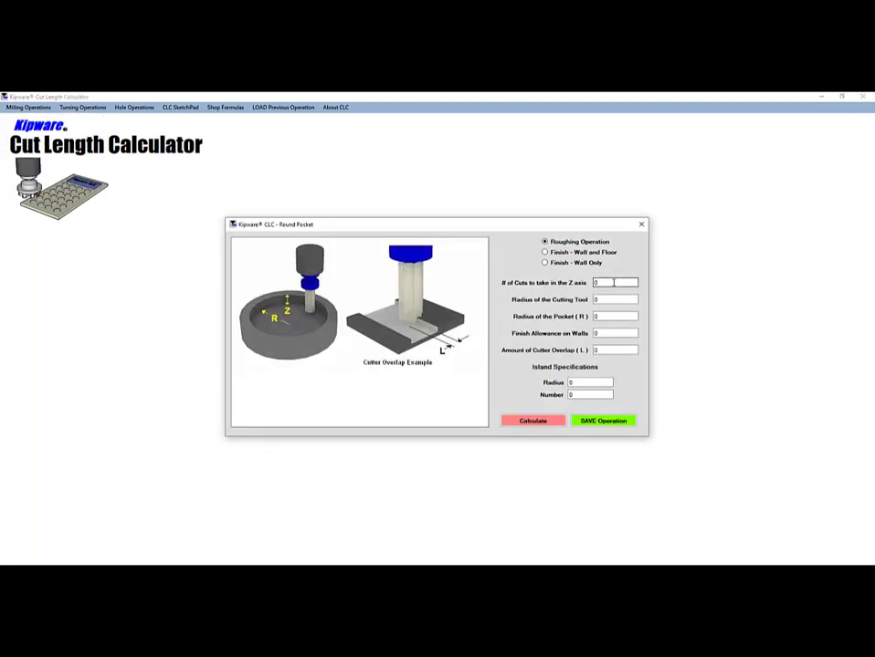
pyautogui.moveTo(613, 282); pyautogui.dragTo(581, 289)
pyautogui.write('3.0')
pyautogui.press('Tab')
pyautogui.write('.250')
pyautogui.press('Tab')
pyautogui.write('.635')
pyautogui.press('Tab')
pyautogui.press('Tab')
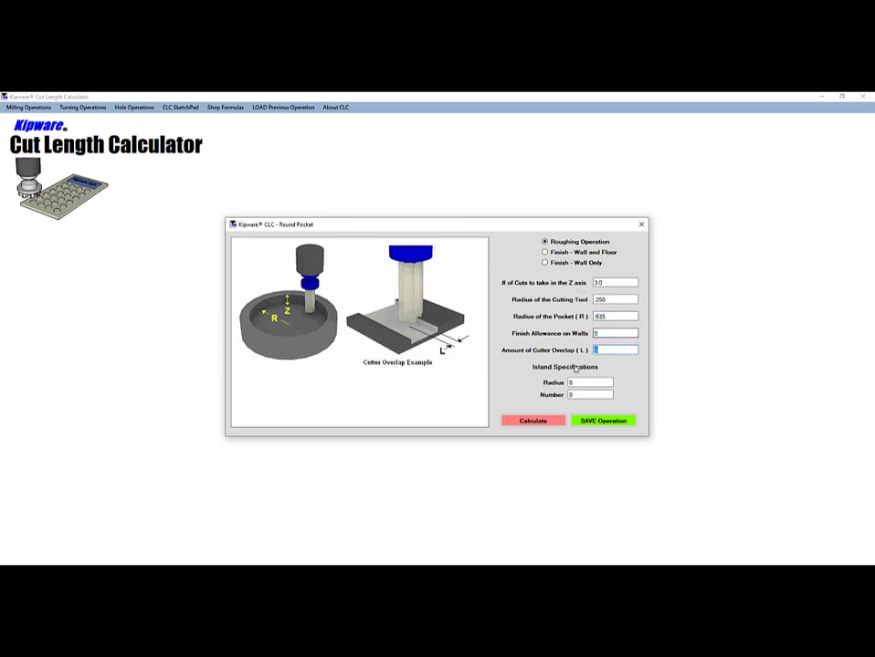
pyautogui.click(537, 422)
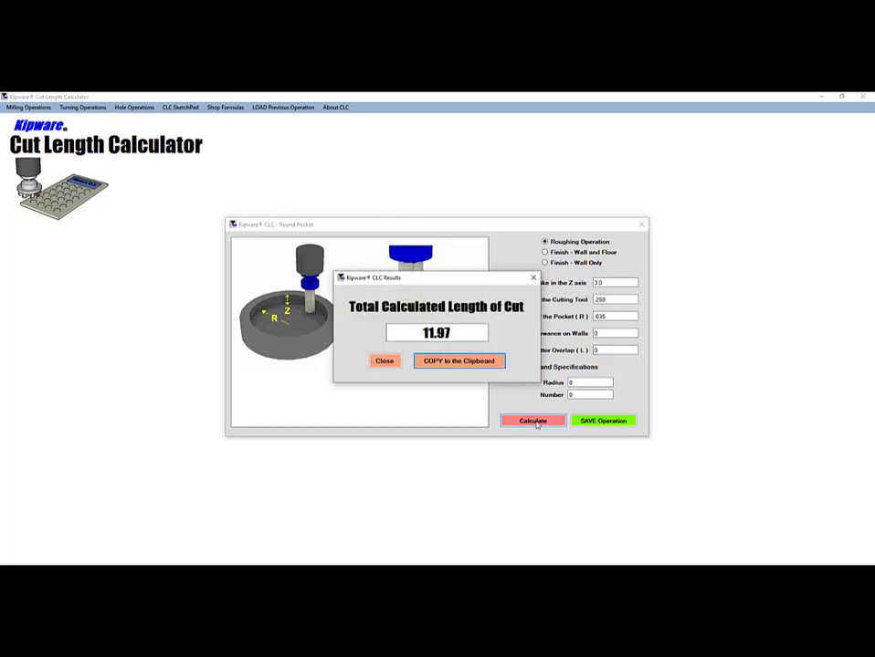
pyautogui.click(533, 278)
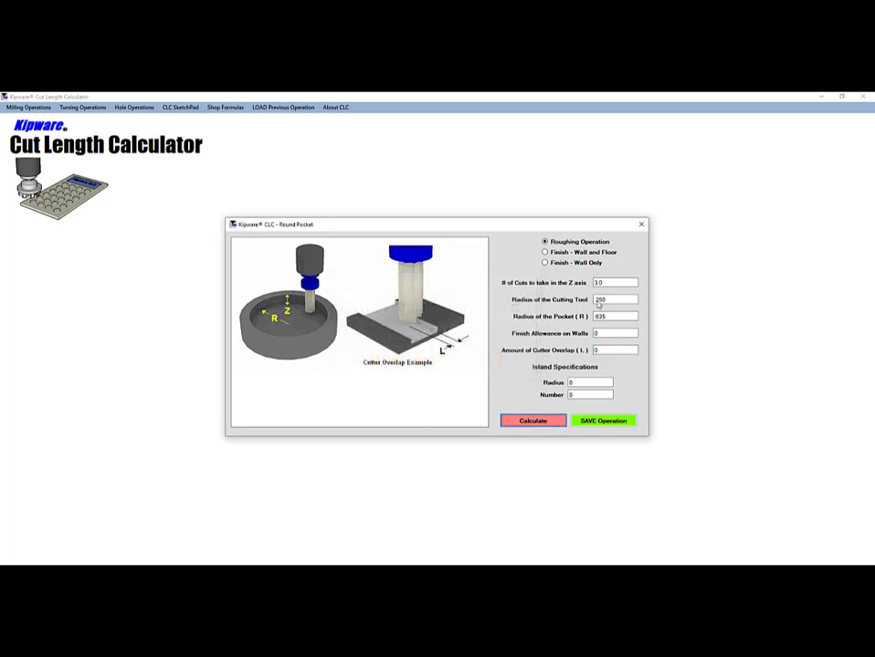
pyautogui.click(641, 226)
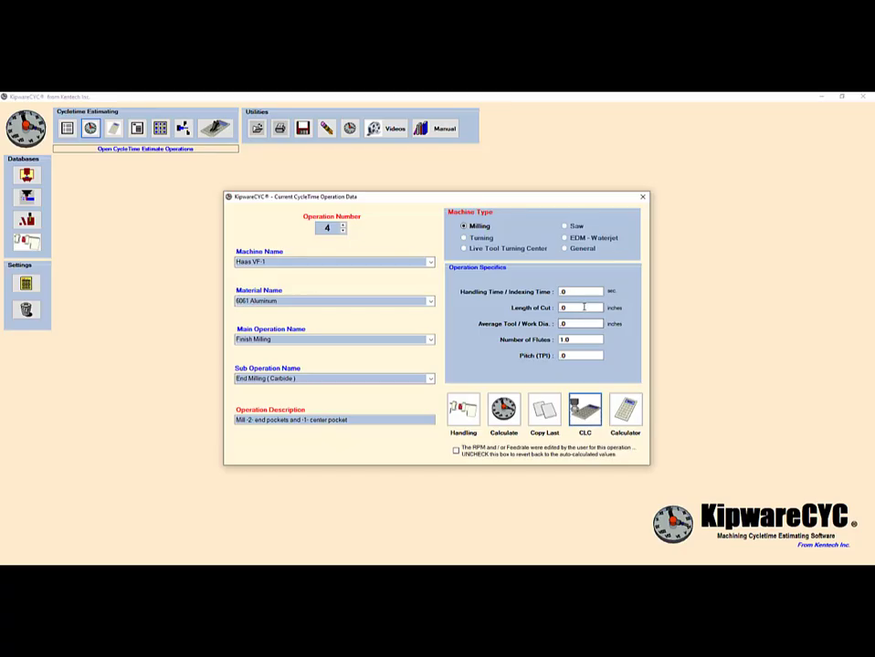
# Enter a 20.97 inch length of cut, .500 inch tool diameter and 2.0 flutes for the pocket milling, and calculate its time.
pyautogui.click(583, 308)
pyautogui.write('20.97')
pyautogui.press('Tab')
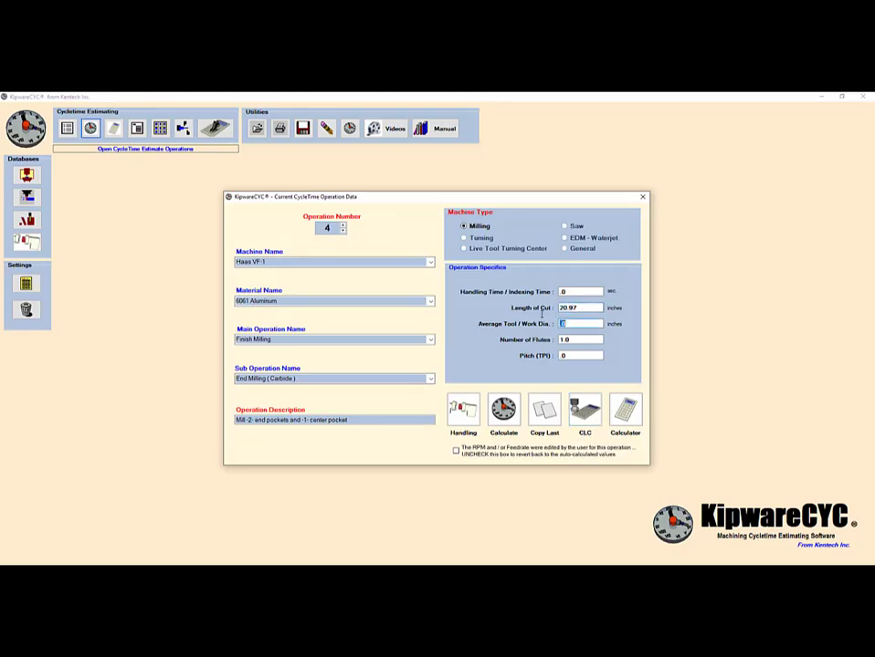
pyautogui.write('500')
pyautogui.press('Tab')
pyautogui.write('2')
pyautogui.press('Tab')
pyautogui.click(509, 412)
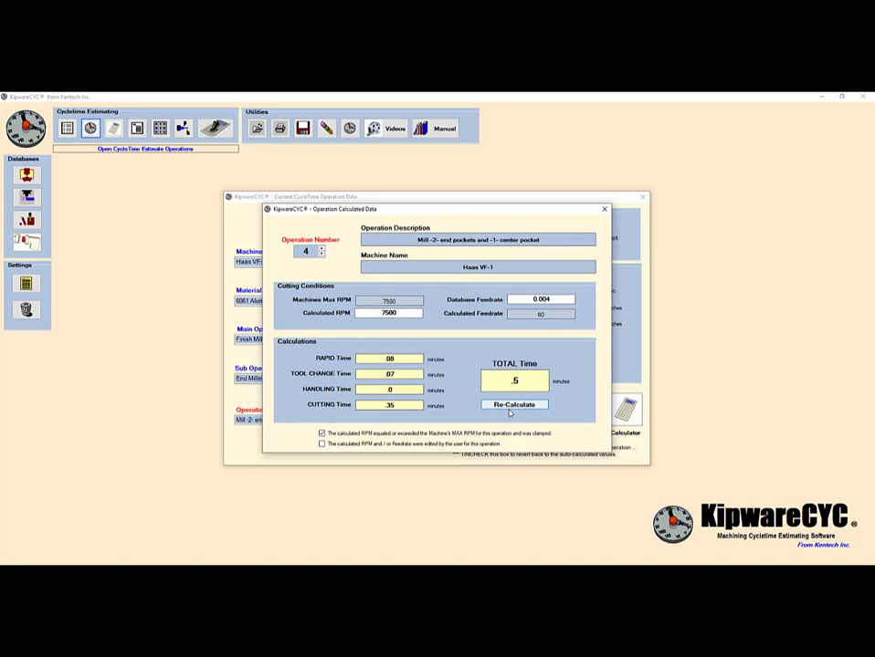
pyautogui.click(604, 210)
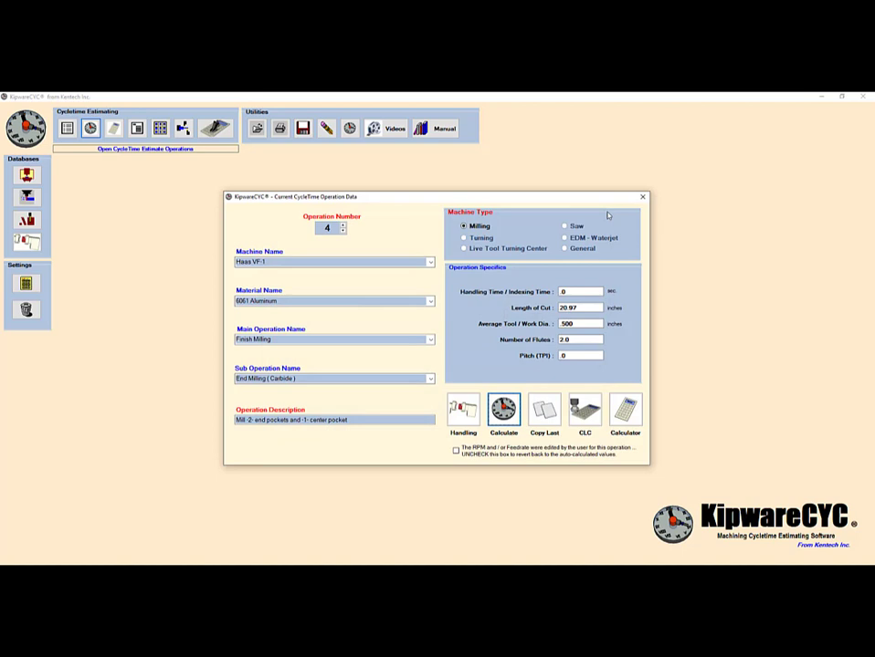
# Add operation 5 to the estimate and copy the machine and material from the previous operation.
pyautogui.click(342, 224)
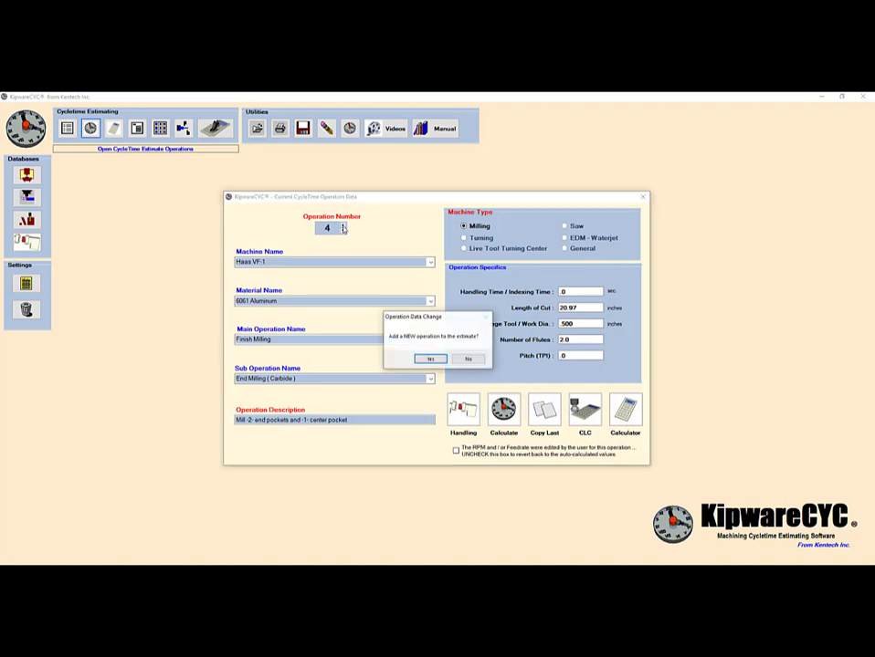
pyautogui.click(426, 359)
pyautogui.click(544, 411)
# Set operation 5 to Drilling with the HSS sub operation, described as "Spot drill -3- places".
pyautogui.click(433, 340)
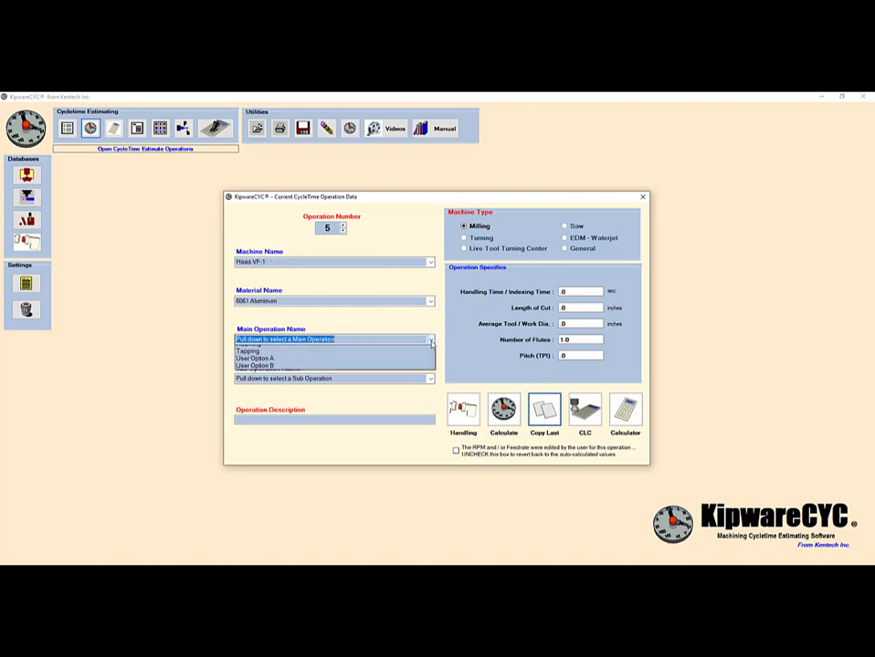
pyautogui.click(267, 365)
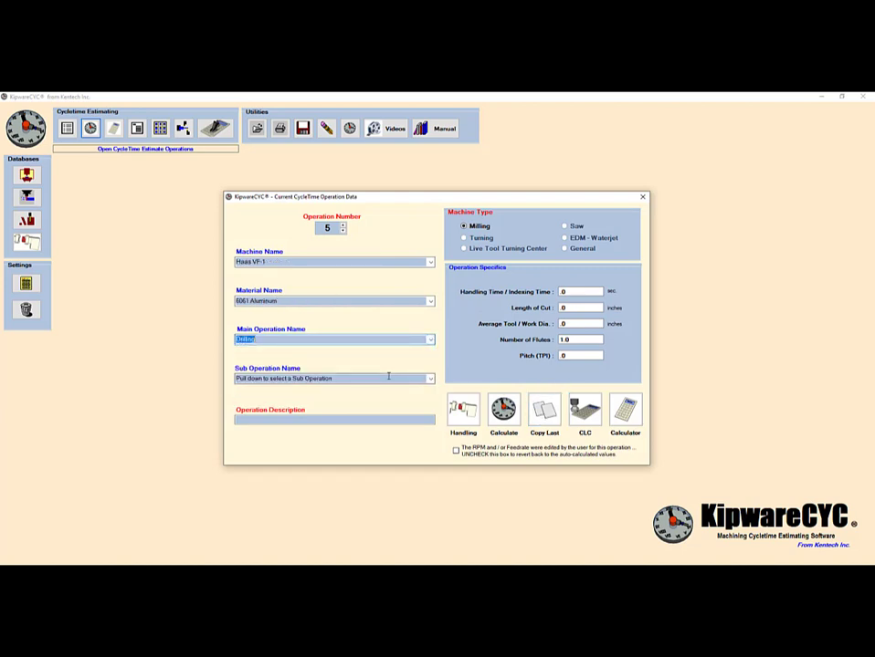
pyautogui.click(431, 379)
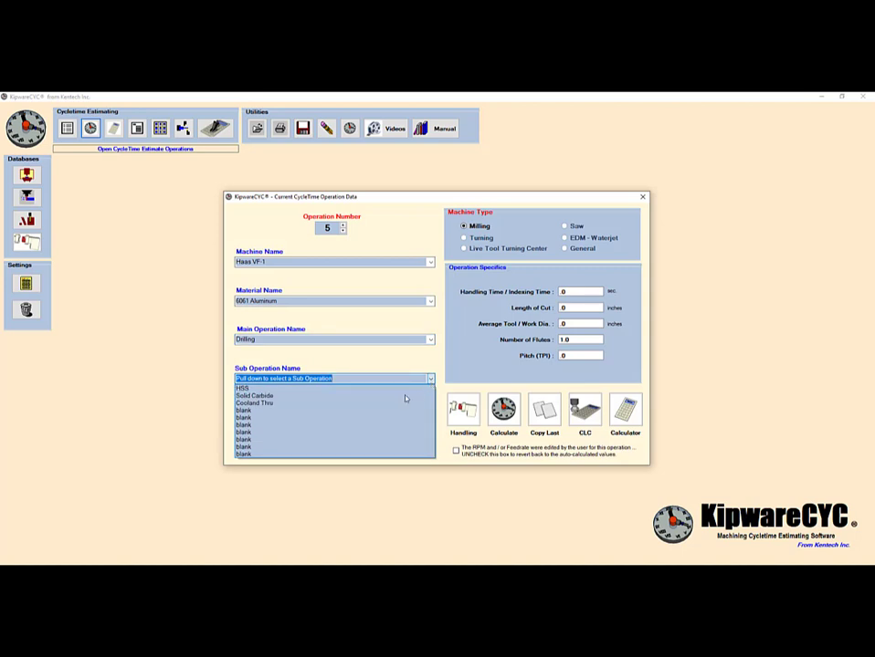
pyautogui.click(274, 386)
pyautogui.click(281, 420)
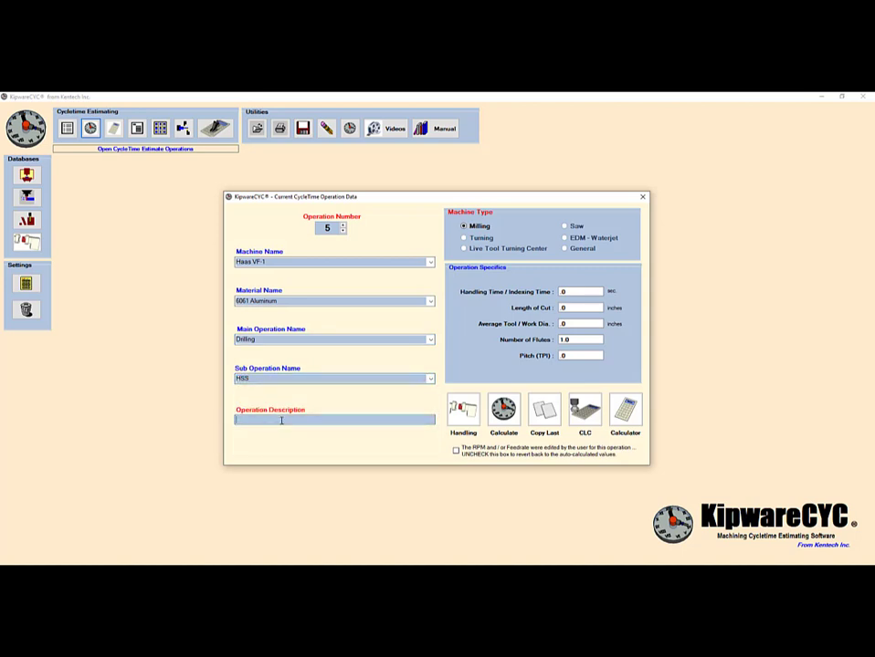
pyautogui.write('Spot drill 3- places')
# Enter a .600 inch length of cut and .375 inch tool diameter for the spot drilling, and calculate its time.
pyautogui.click(592, 309)
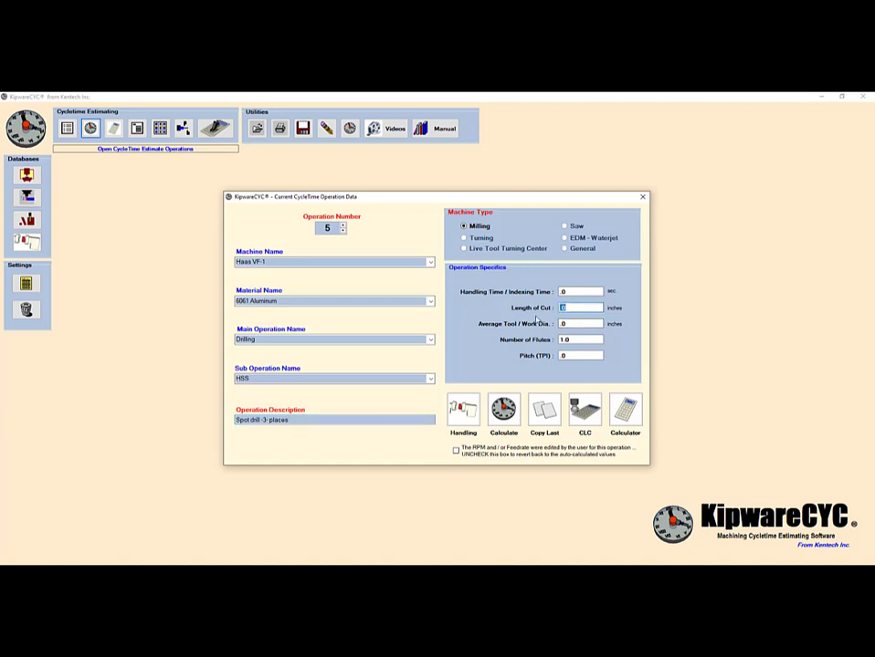
pyautogui.write('600')
pyautogui.press('Tab')
pyautogui.write('375')
pyautogui.click(503, 409)
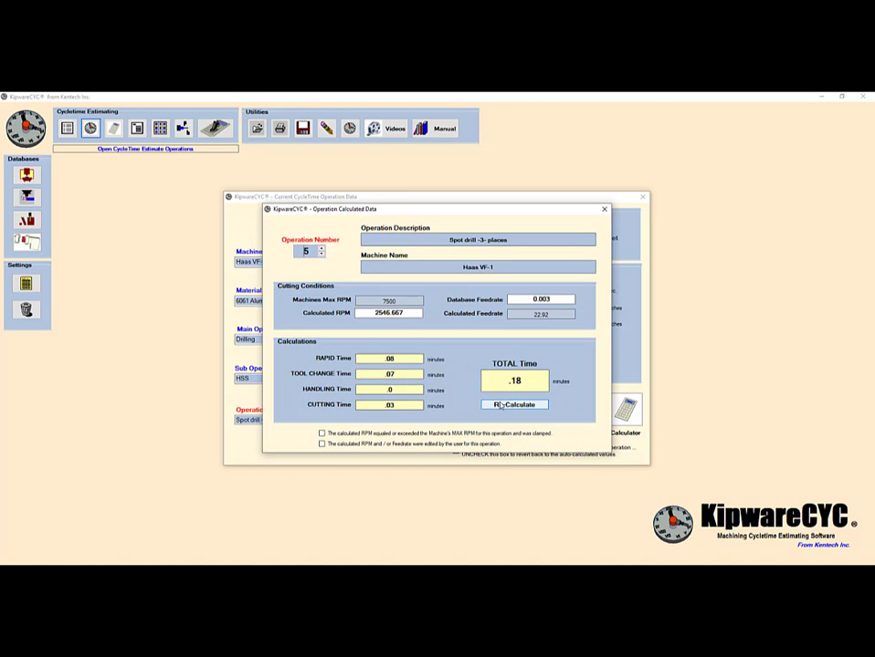
pyautogui.click(603, 209)
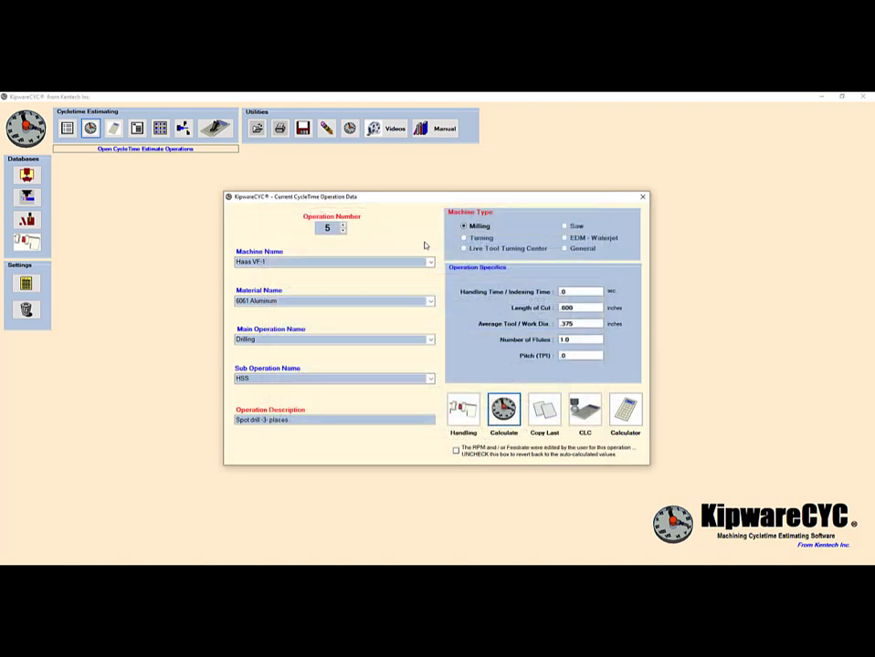
# Add operation 6 to the estimate and copy the machine and material from the previous operation.
pyautogui.click(343, 225)
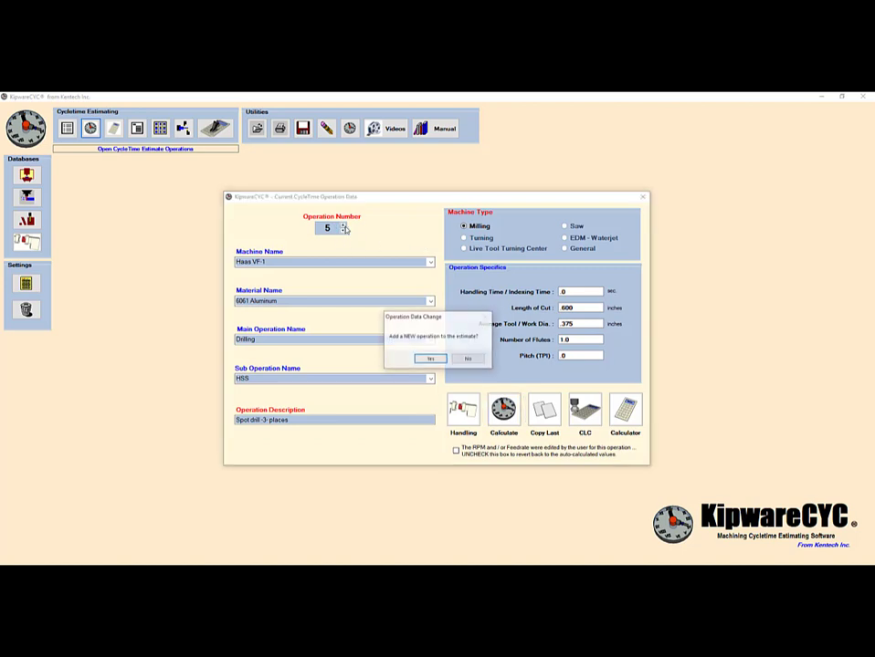
pyautogui.click(429, 358)
pyautogui.click(553, 413)
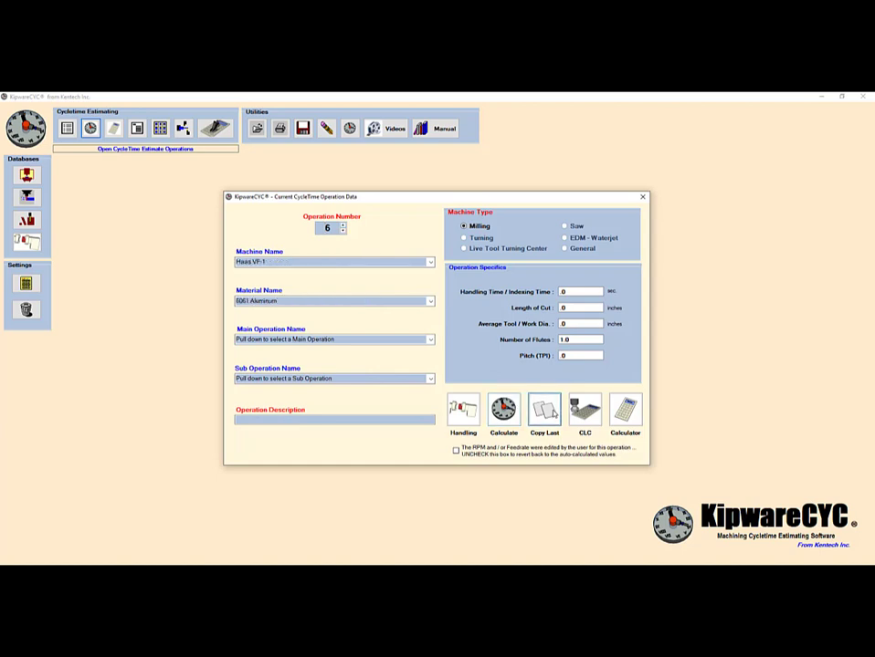
# Set operation 6 to Drilling with the HSS sub operation, described as "Drill -2- .375 holes".
pyautogui.click(430, 340)
pyautogui.click(293, 365)
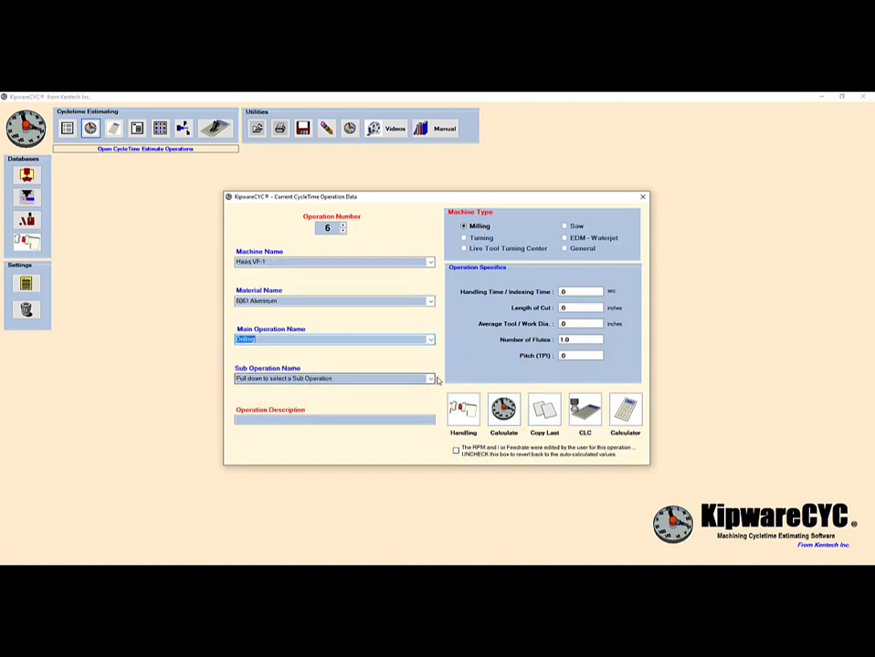
pyautogui.click(432, 379)
pyautogui.click(299, 389)
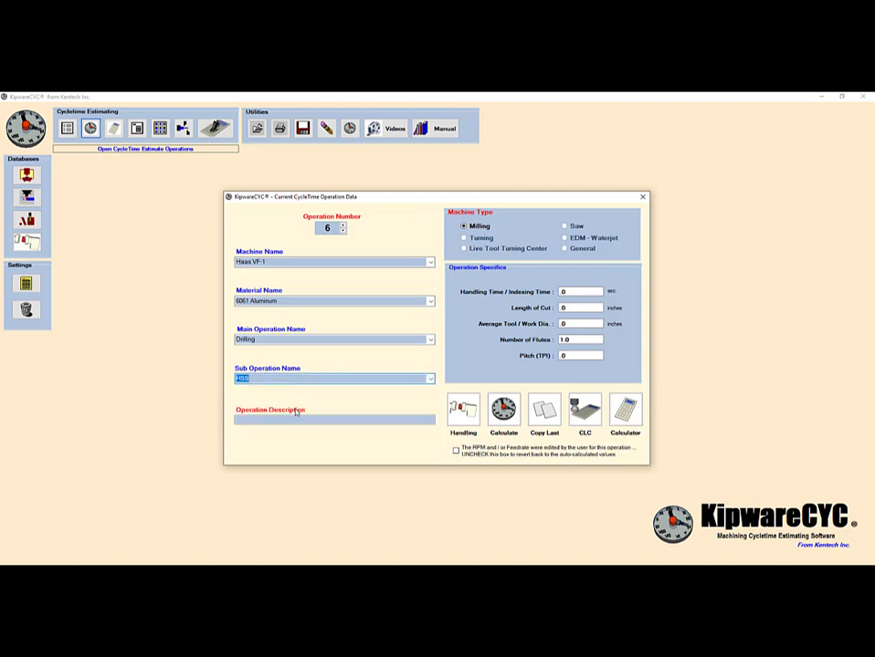
pyautogui.click(293, 421)
pyautogui.write('D')
pyautogui.write('rill .20')
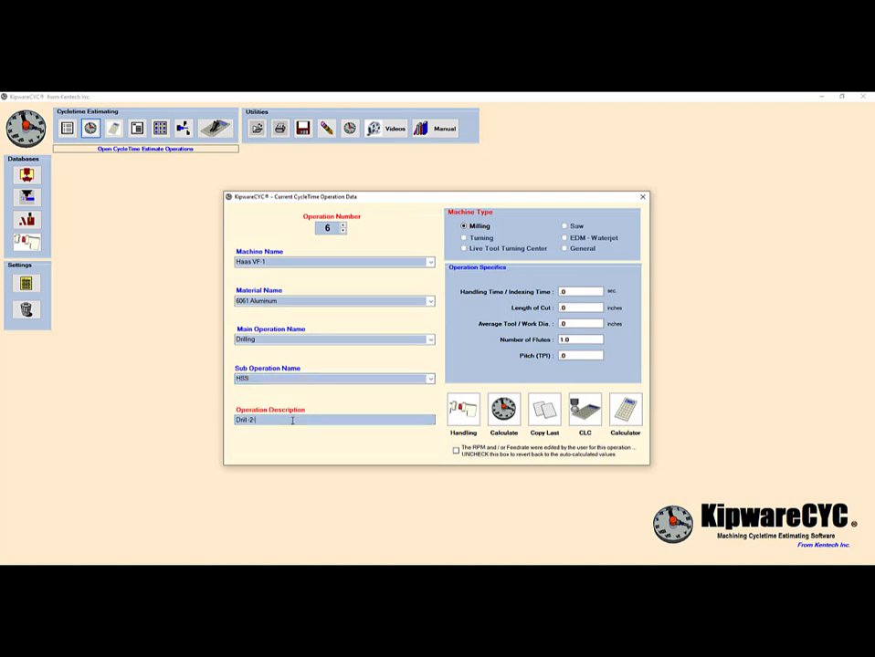
pyautogui.write(' .375 holes')
# Enter a 5.500 inch length of cut and .375 inch tool diameter for operation 6, and calculate its time.
pyautogui.click(566, 308)
pyautogui.write('5.500')
pyautogui.press('Tab')
pyautogui.write('.375')
pyautogui.click(505, 413)
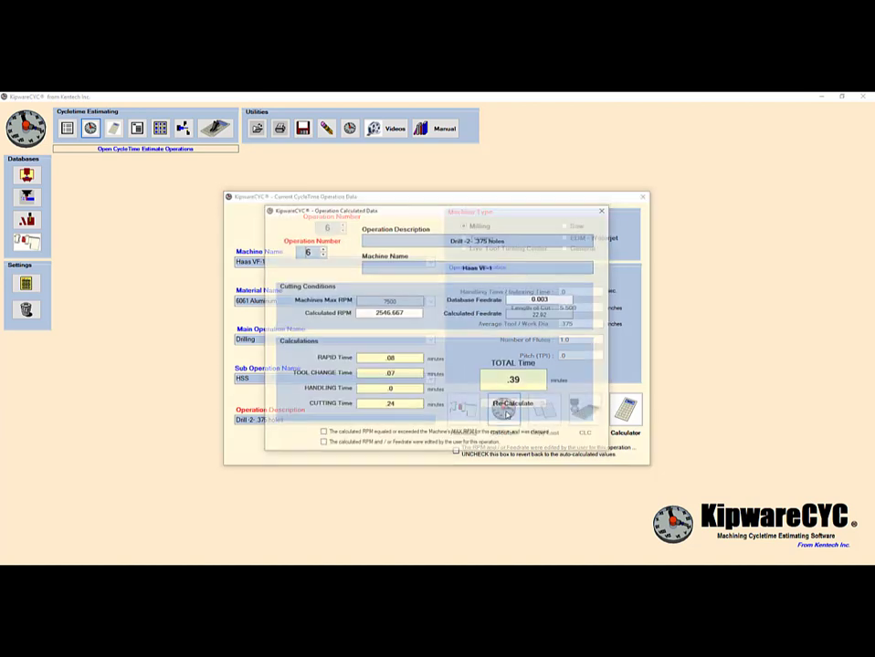
pyautogui.click(605, 210)
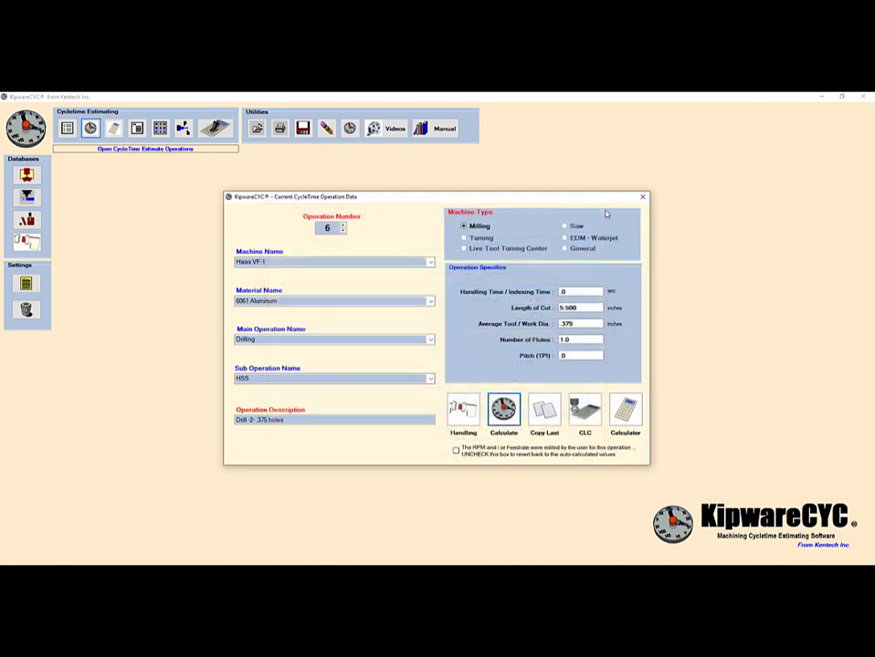
# Add operation 7 with the previous machine and material as HSS Drilling, described as "Drill -1- .500 hole".
pyautogui.click(344, 225)
pyautogui.click(429, 359)
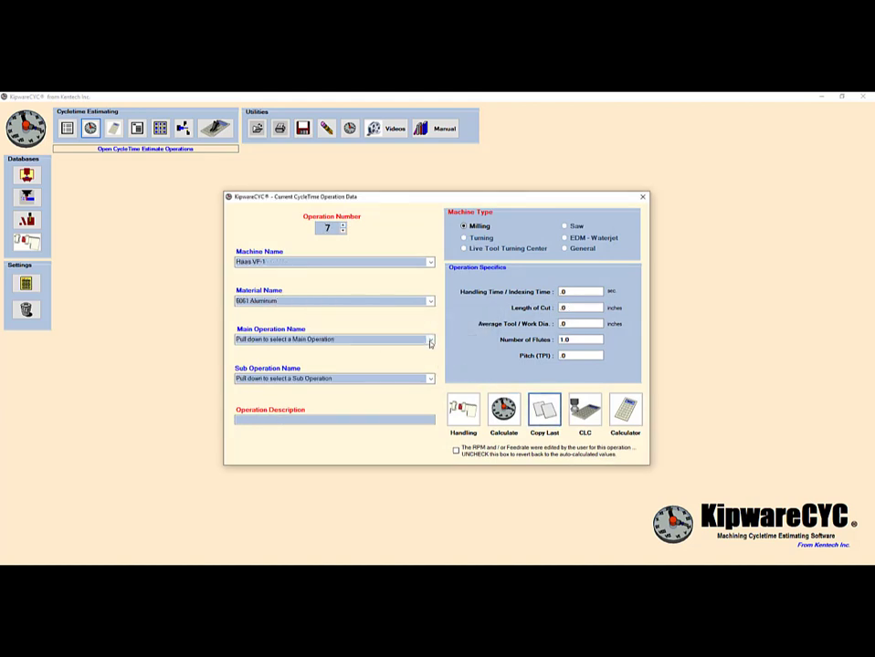
pyautogui.click(430, 340)
pyautogui.click(344, 367)
pyautogui.click(429, 378)
pyautogui.click(361, 391)
pyautogui.click(353, 420)
pyautogui.write('Dr')
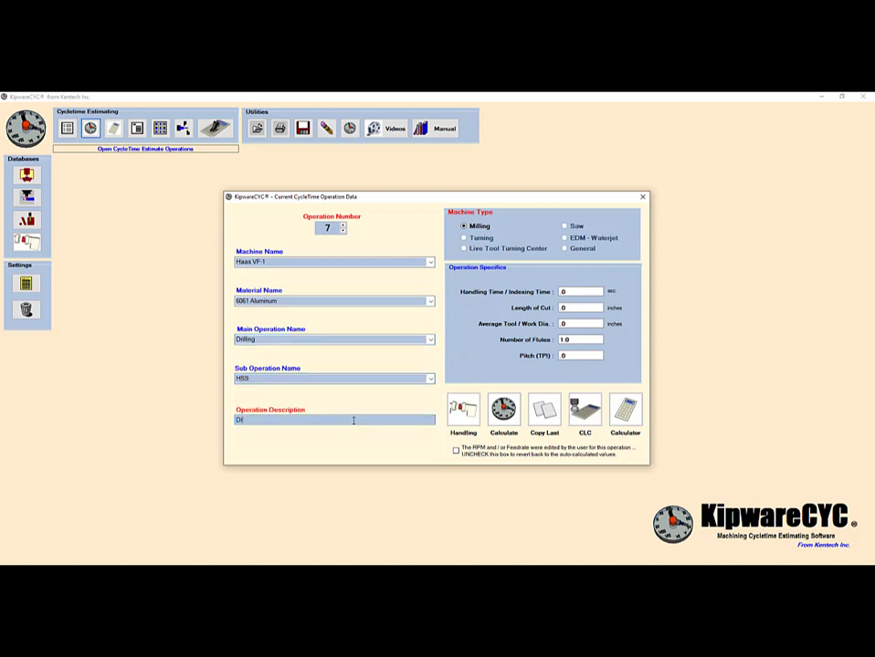
pyautogui.write('ill -1- 500 hole')
# Enter a 2.750 inch length of cut and .500 inch tool diameter for operation 7, and calculate its time.
pyautogui.doubleClick(563, 307)
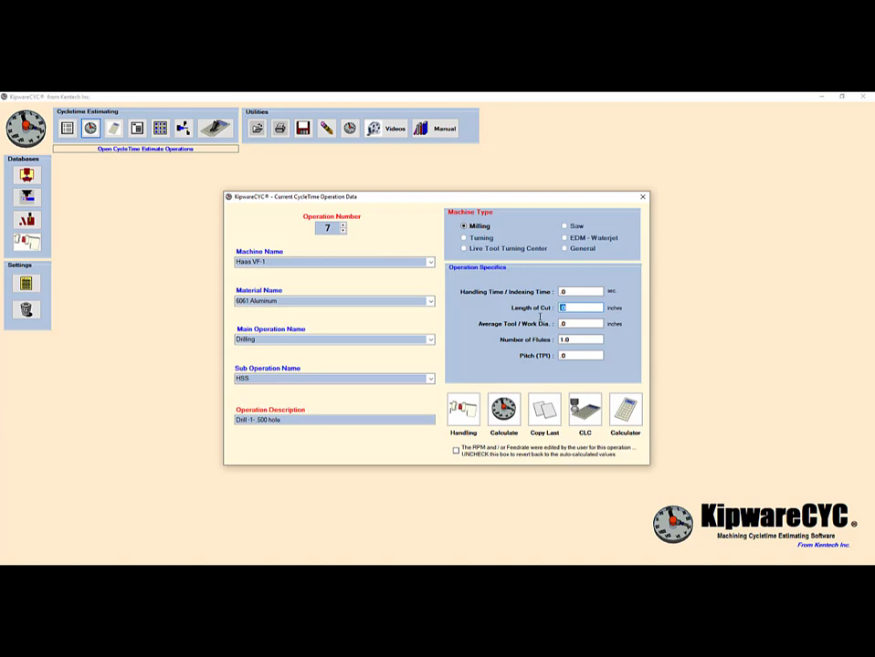
pyautogui.write('2.750')
pyautogui.press('Tab')
pyautogui.write('.500')
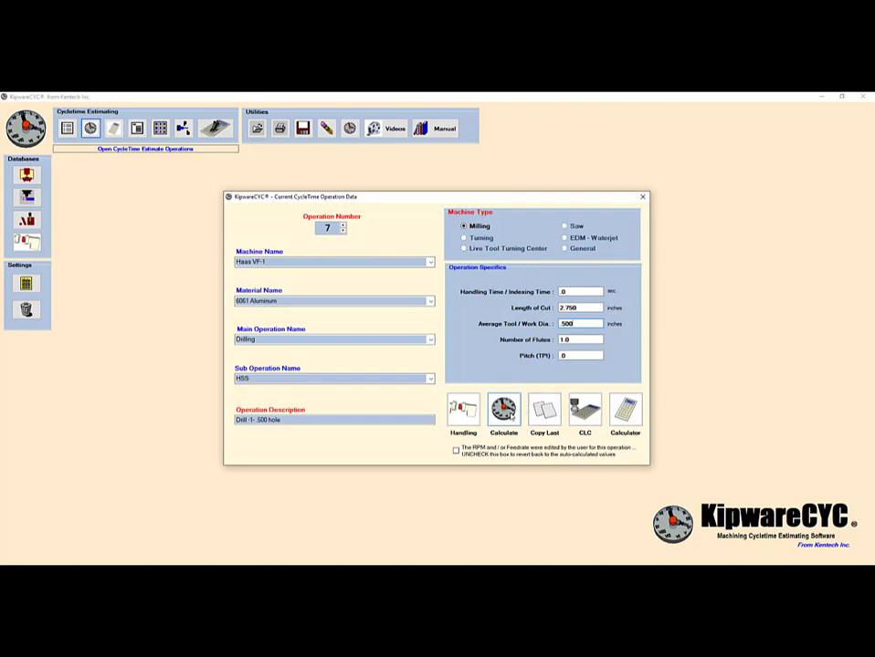
pyautogui.click(504, 411)
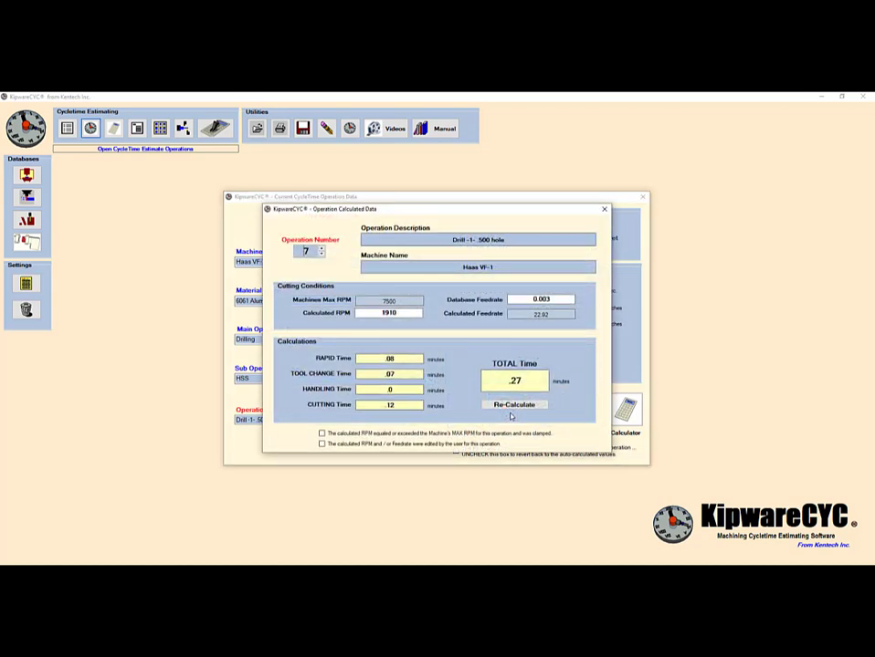
pyautogui.click(603, 209)
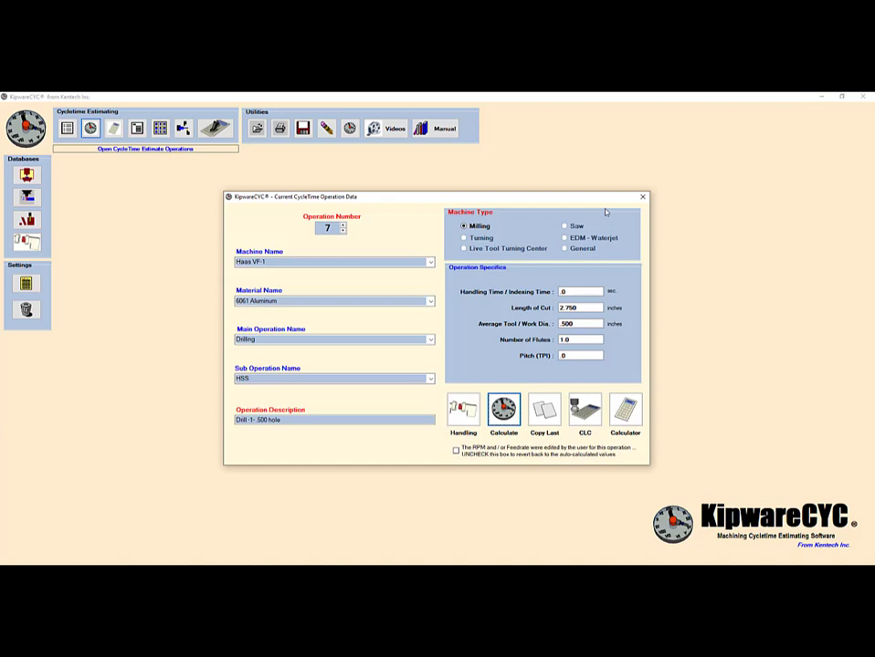
# Add operation 8 with the previous machine and material as Finish Milling, End Milling (HSS), described as "Circle mill -3- C'bores".
pyautogui.click(343, 225)
pyautogui.click(426, 357)
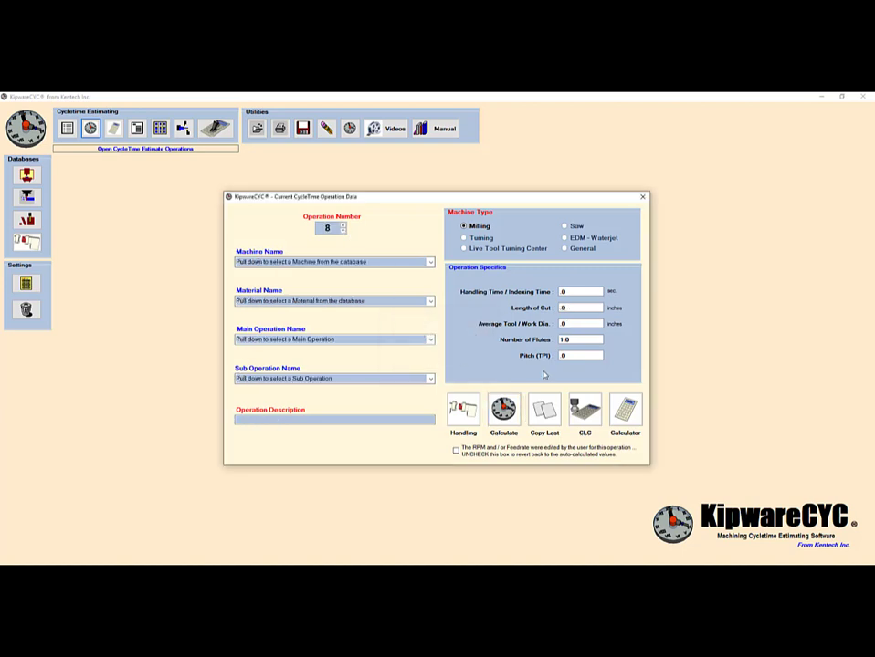
pyautogui.click(431, 340)
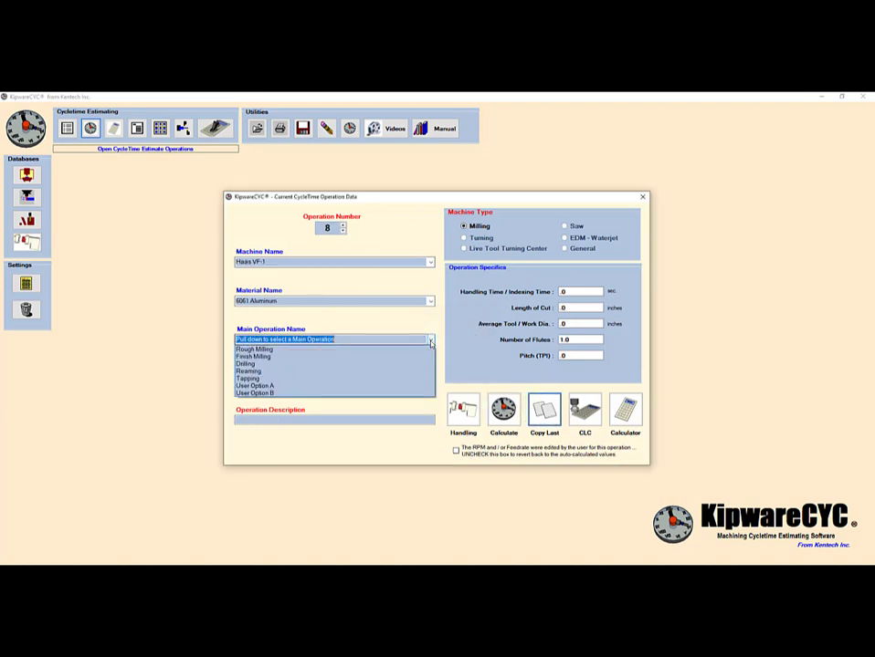
pyautogui.click(301, 358)
pyautogui.click(431, 379)
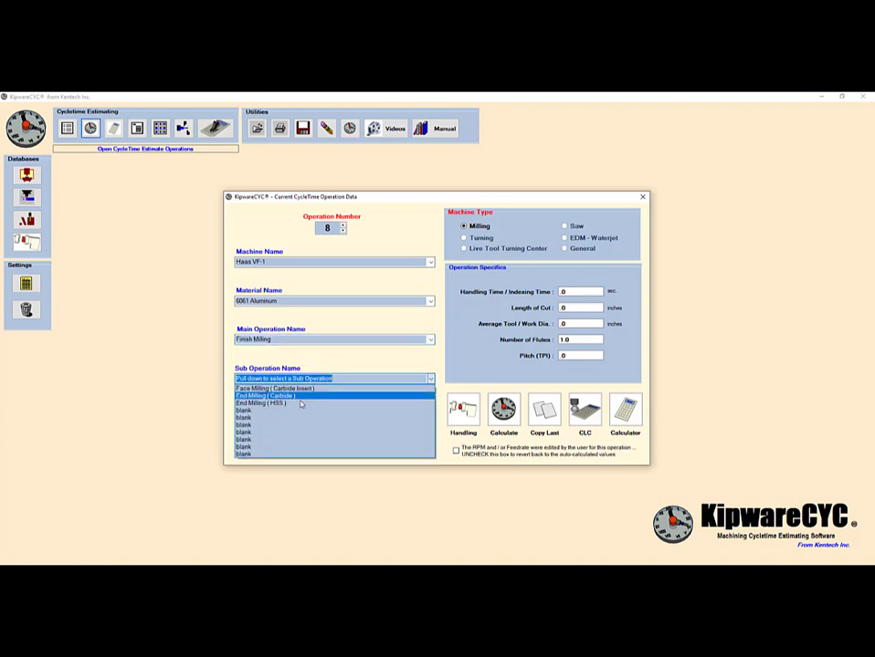
pyautogui.click(302, 404)
pyautogui.click(296, 418)
pyautogui.write('Circle mill')
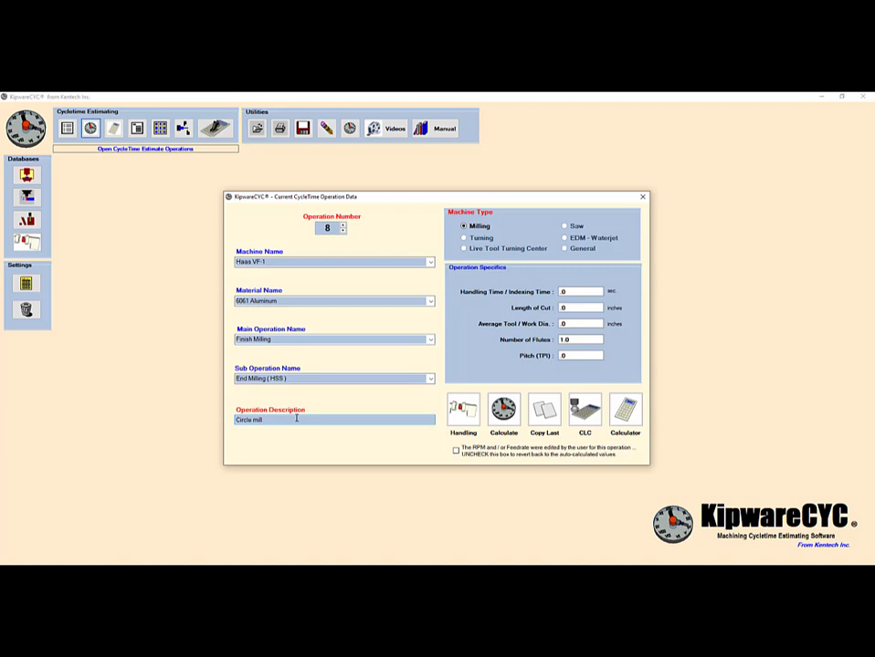
pyautogui.write("-3- C'bores")
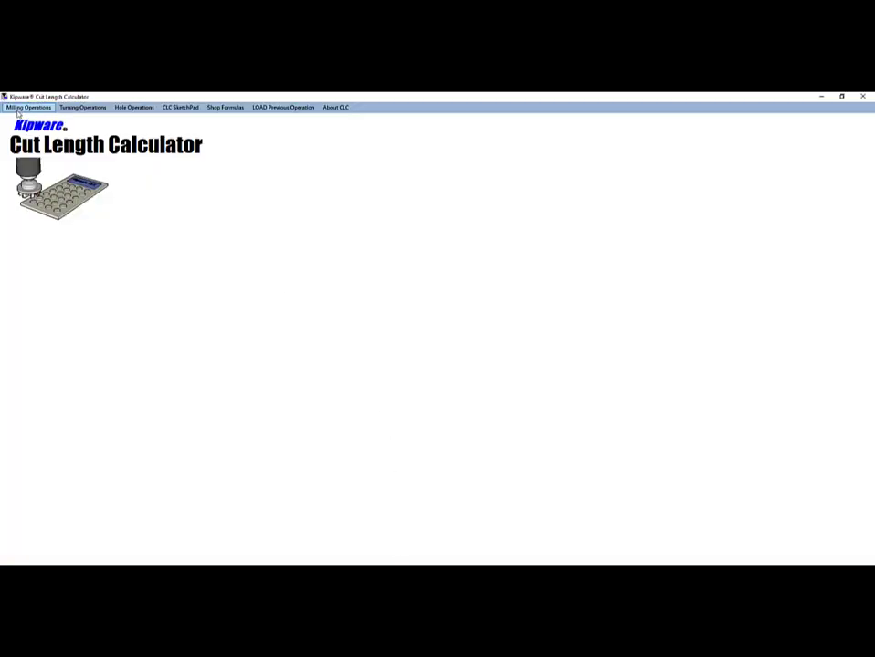
# In the Cut Length Calculator, calculate a round pocket roughing length with 2.0 Z cuts, .125 tool radius and .280 pocket radius.
pyautogui.click(28, 107)
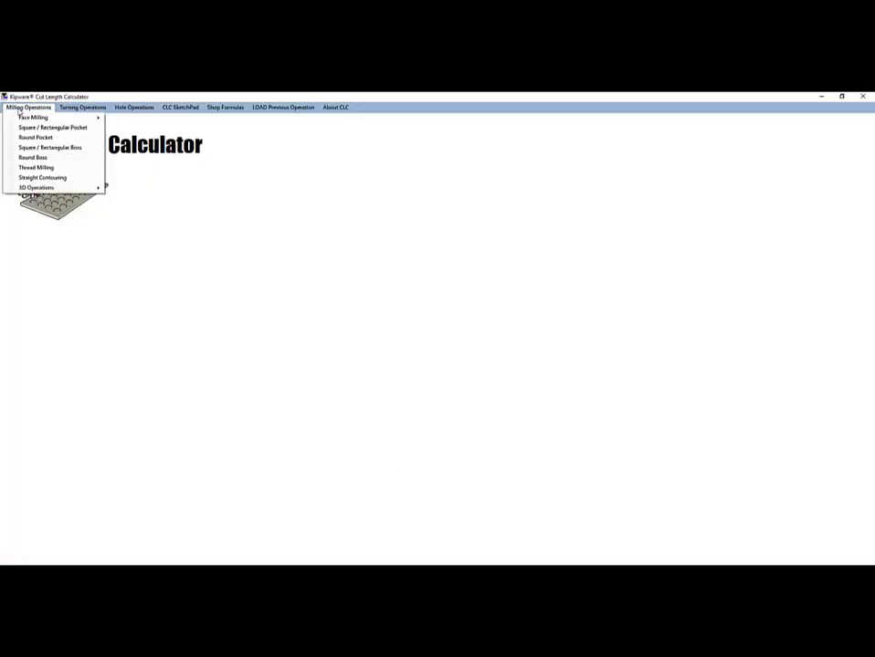
pyautogui.click(35, 137)
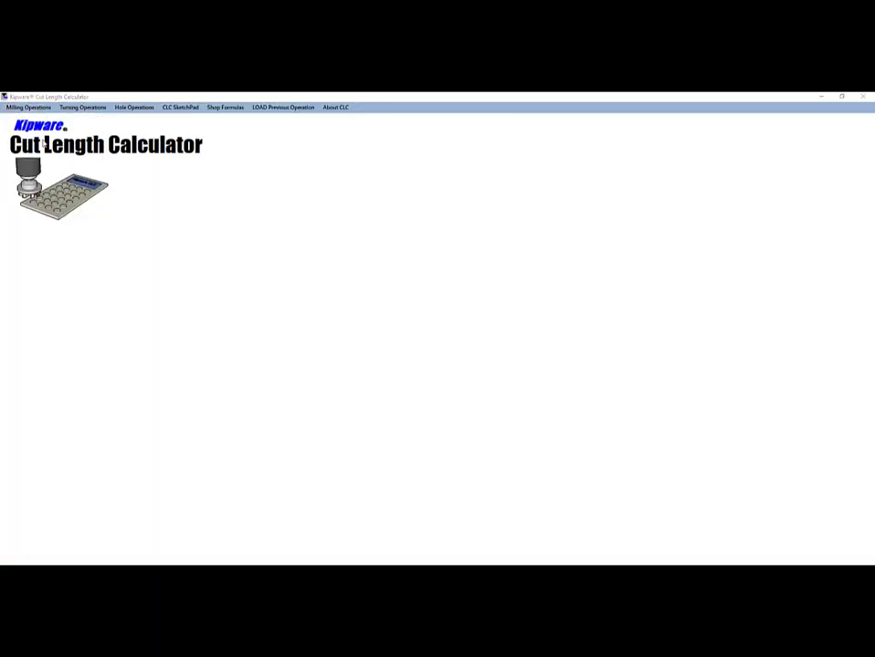
pyautogui.write('2.0')
pyautogui.press('Tab')
pyautogui.write('125')
pyautogui.press('Tab')
pyautogui.write('200')
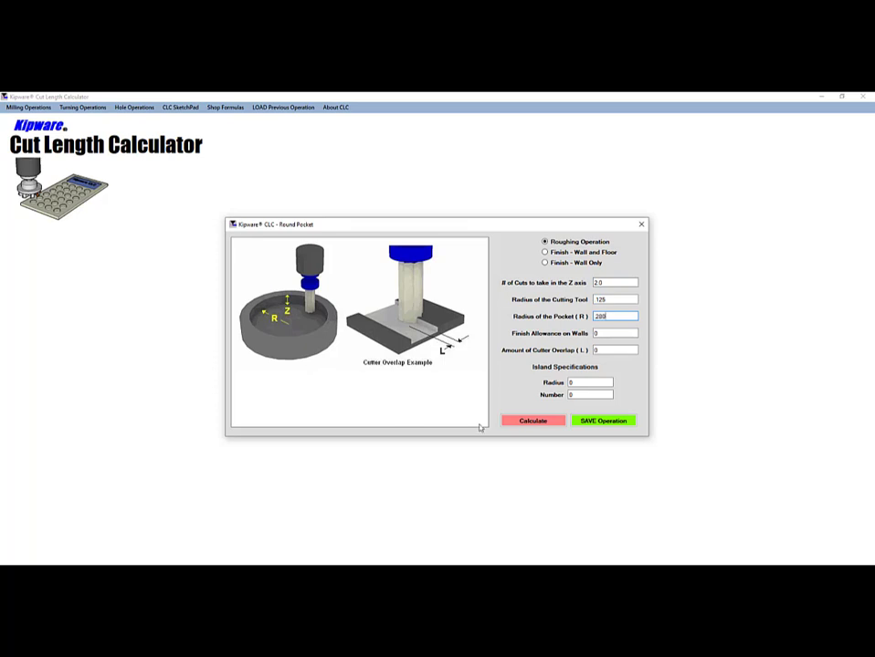
pyautogui.click(539, 424)
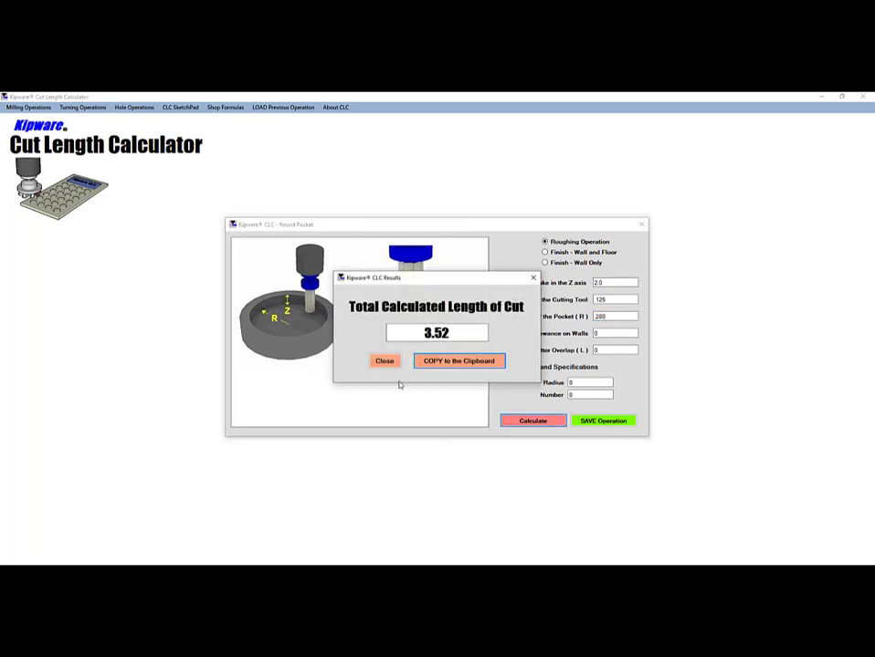
pyautogui.click(385, 362)
# Recalculate the round pocket cut length with a .375 pocket radius and return to the operation data.
pyautogui.doubleClick(625, 316)
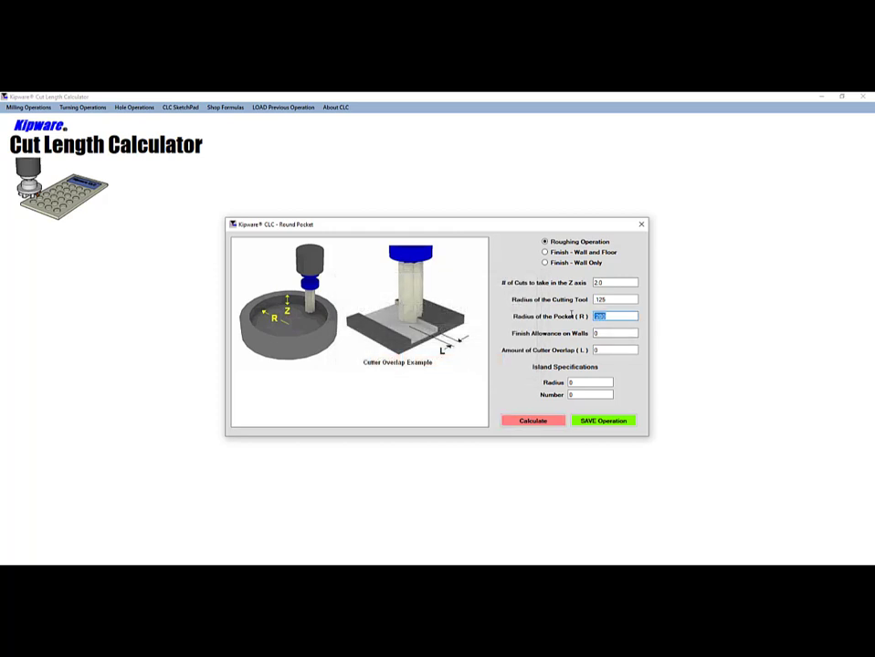
pyautogui.write('375')
pyautogui.click(561, 421)
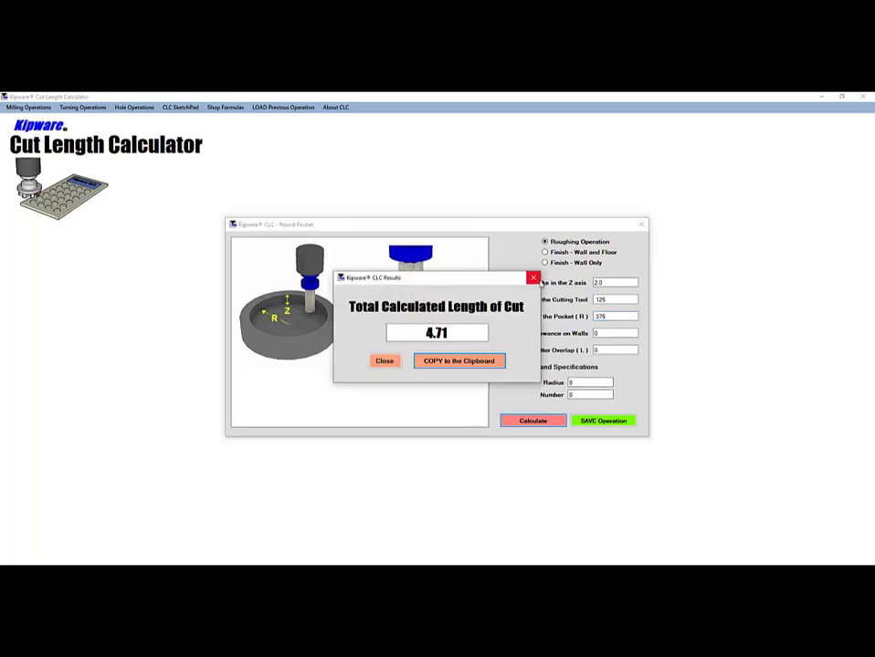
pyautogui.click(534, 279)
pyautogui.click(640, 225)
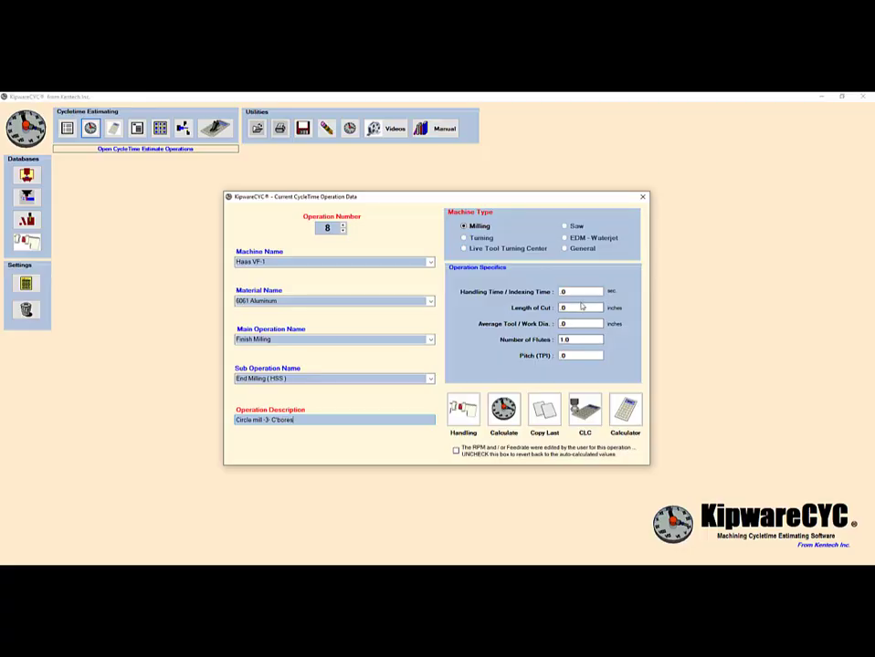
# Enter an 8.23 inch length of cut, .250 inch tool diameter and 2.0 flutes for operation 8, and calculate its time.
pyautogui.doubleClick(568, 308)
pyautogui.write('8.23')
pyautogui.press('Tab')
pyautogui.write('250')
pyautogui.press('Tab')
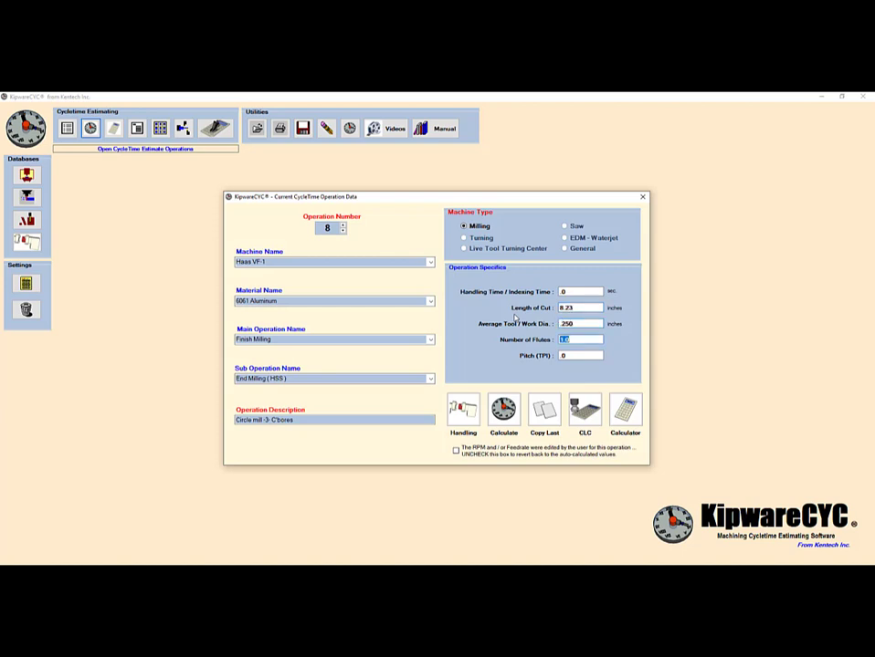
pyautogui.write('2.0')
pyautogui.click(504, 408)
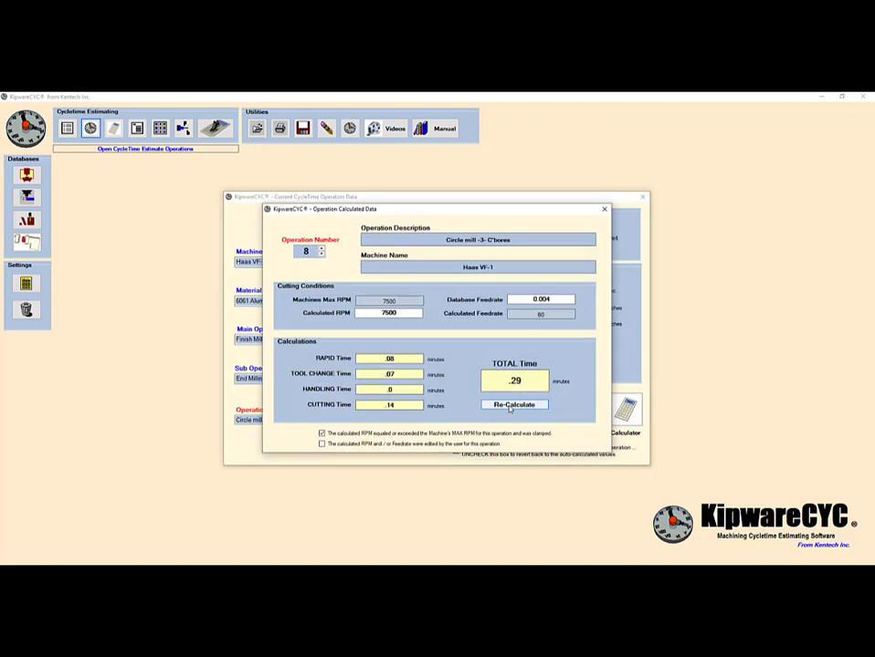
pyautogui.click(603, 209)
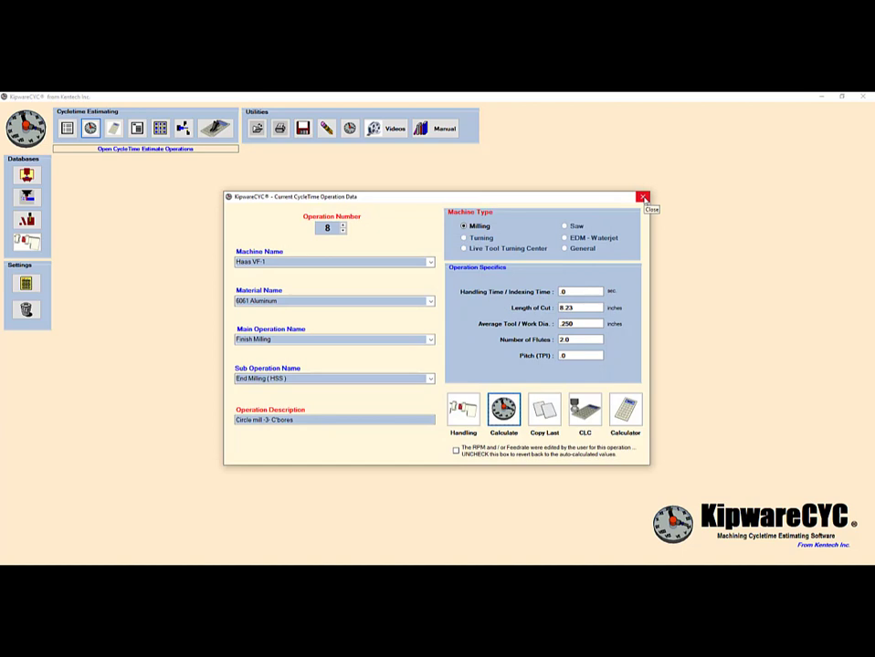
# Review the rapid, tool change, cutting, handling and total times in the estimate's operation list.
pyautogui.click(642, 197)
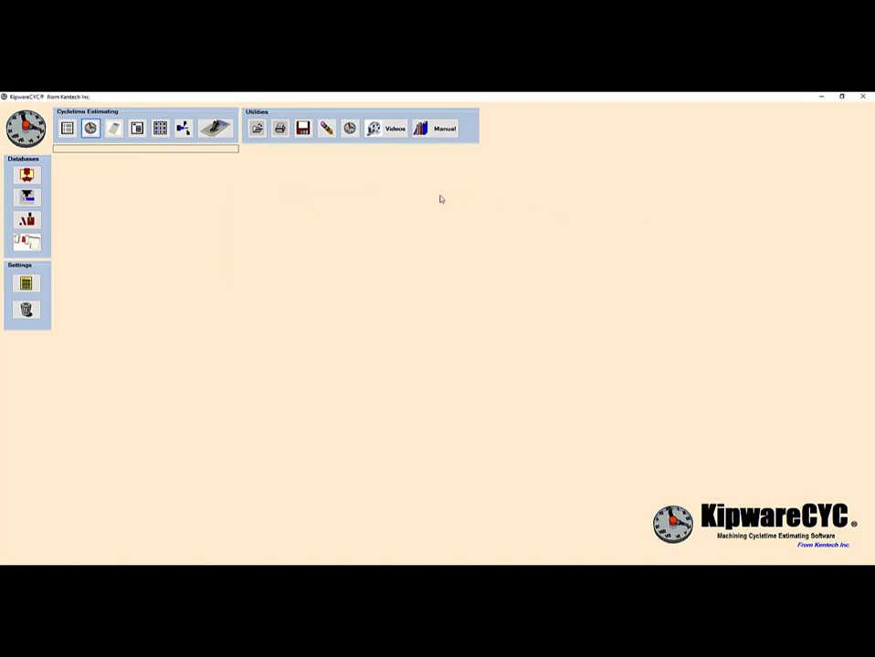
pyautogui.click(136, 129)
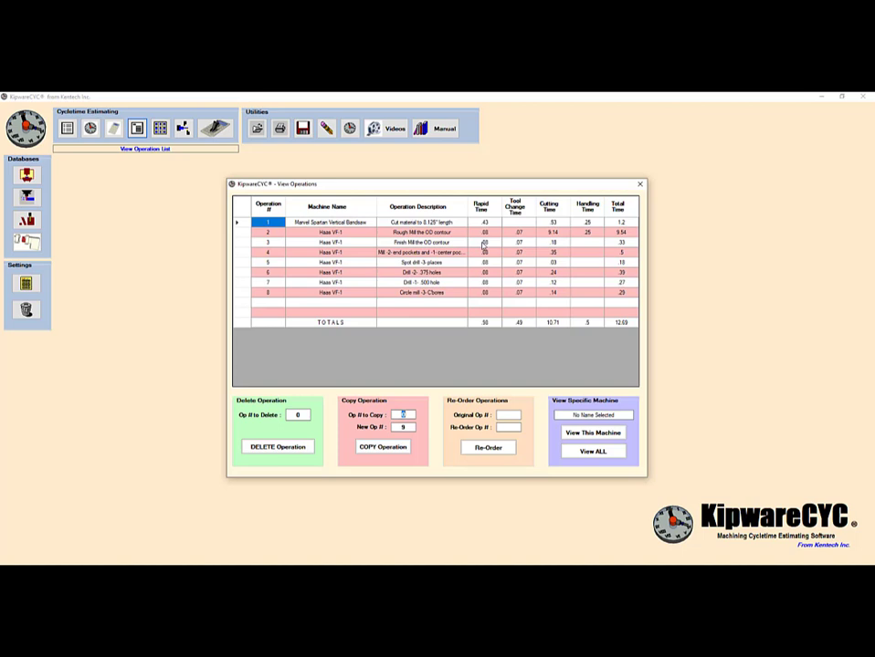
pyautogui.click(640, 184)
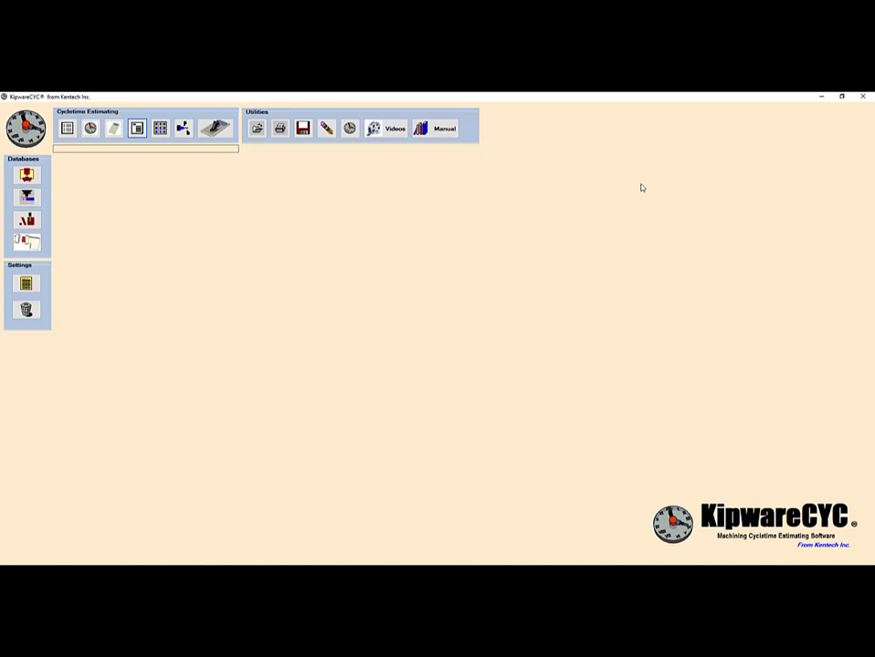
# Reopen the estimate's operation data and bring up operation 8, the counterbore circle milling.
pyautogui.click(91, 129)
pyautogui.click(344, 225)
pyautogui.click(343, 227)
pyautogui.click(344, 226)
pyautogui.click(344, 226)
pyautogui.click(344, 226)
pyautogui.click(343, 227)
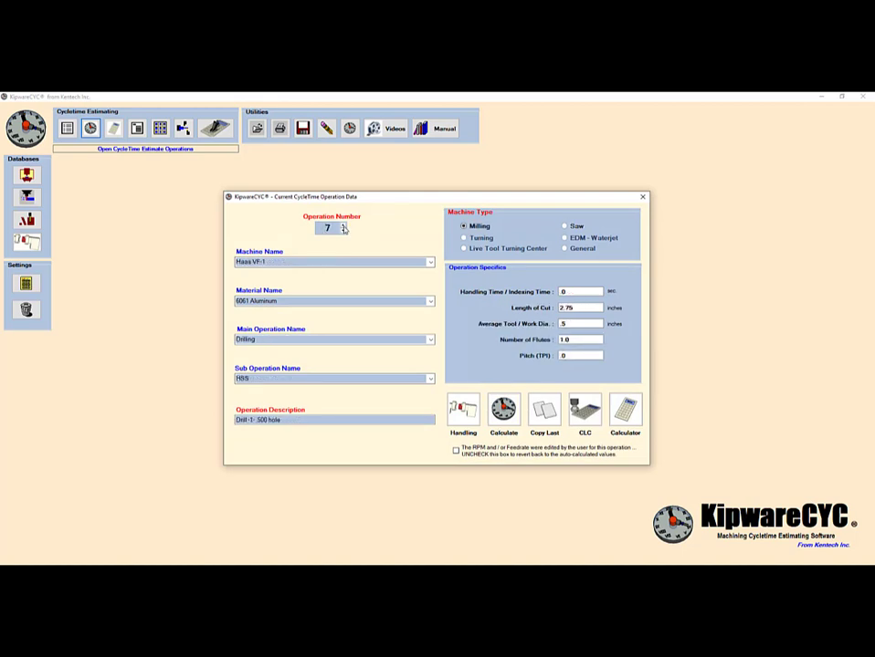
pyautogui.click(343, 226)
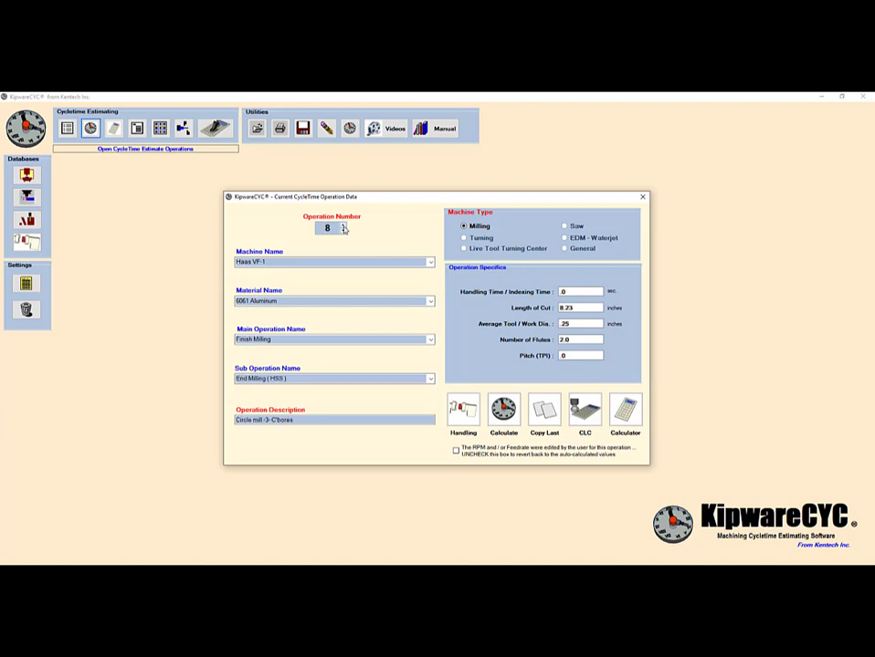
# Assign the Manual Vise Load handling time of 15.0 sec to operation 8.
pyautogui.click(577, 291)
pyautogui.click(463, 411)
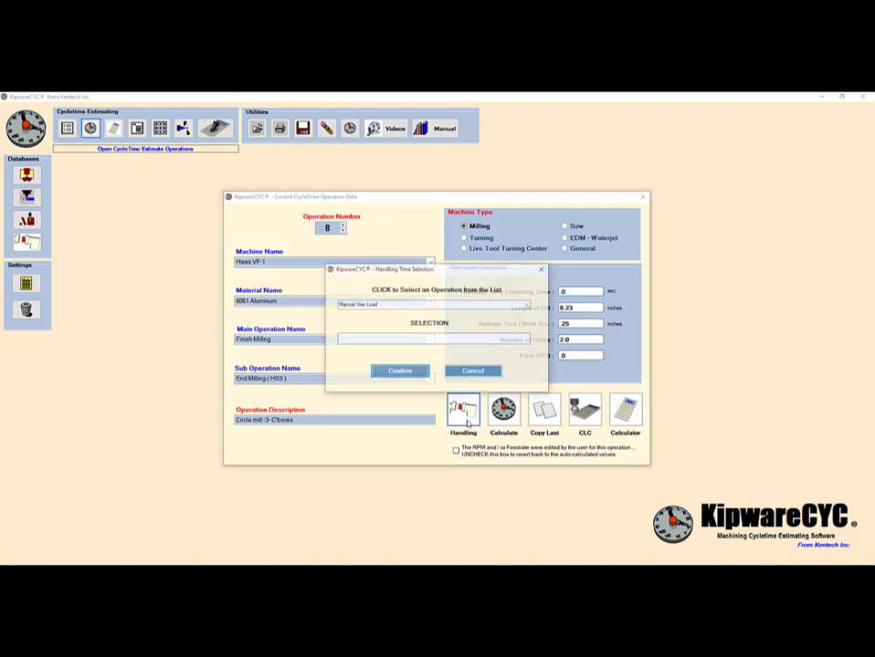
pyautogui.click(526, 305)
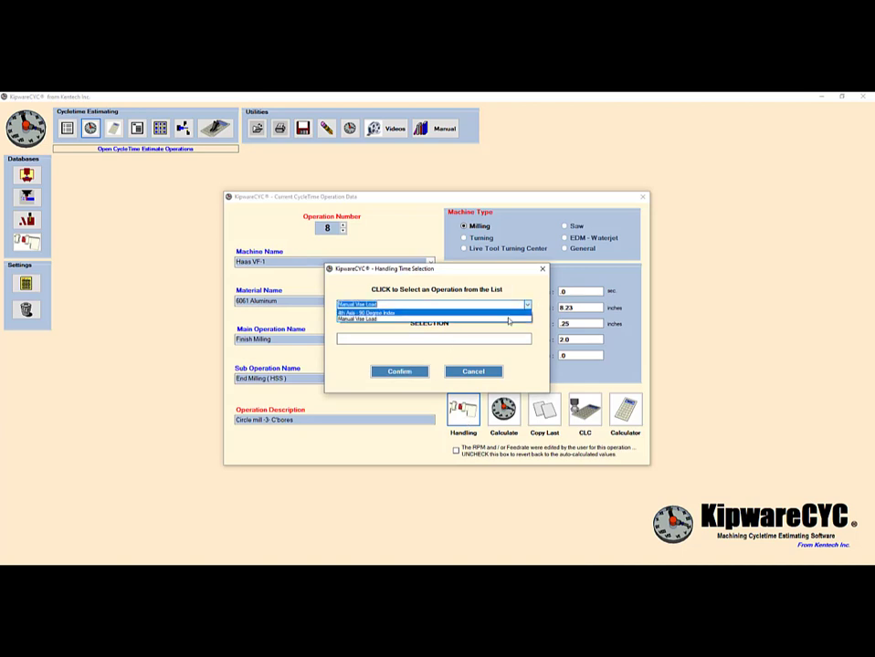
pyautogui.click(370, 320)
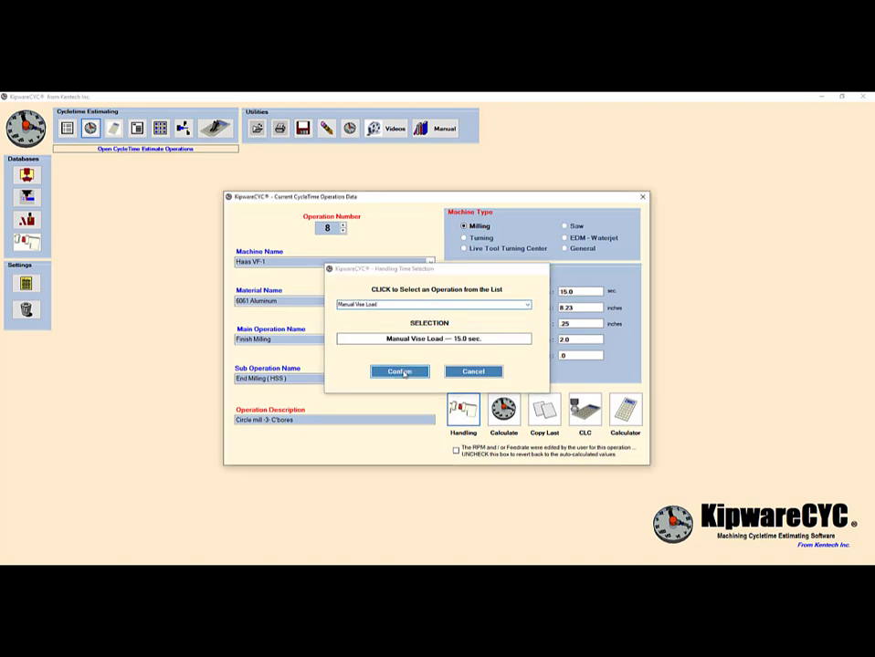
pyautogui.click(399, 371)
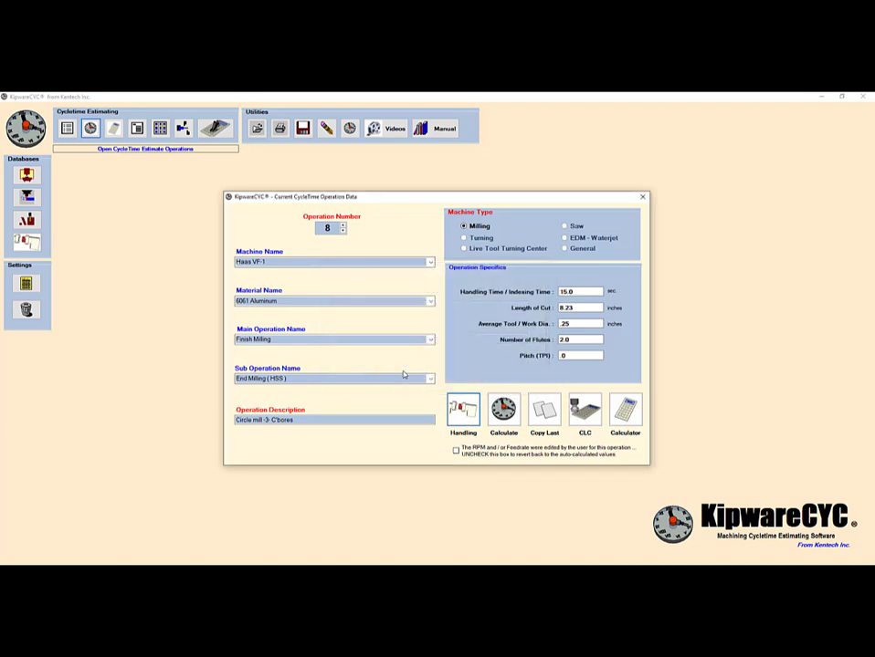
# Add operation 9 with the machine and material copied from the last operation, set to Finish Milling with End Milling (Carbide).
pyautogui.click(343, 224)
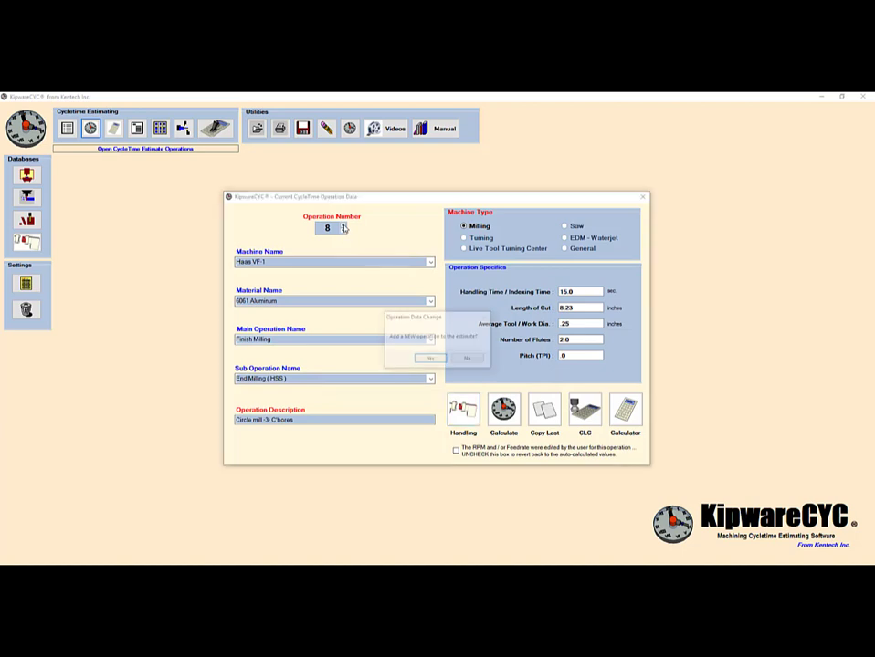
pyautogui.click(428, 360)
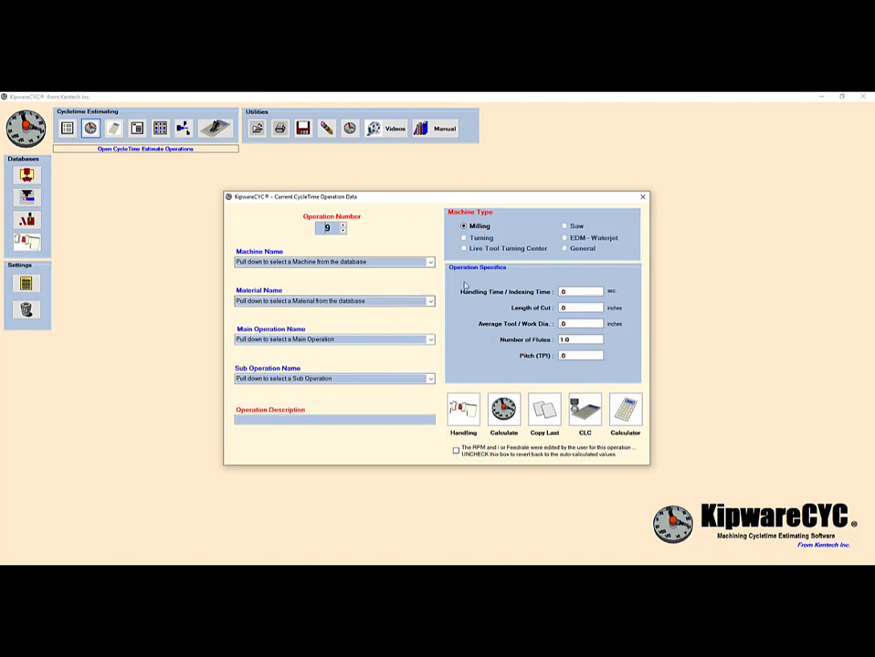
pyautogui.click(544, 409)
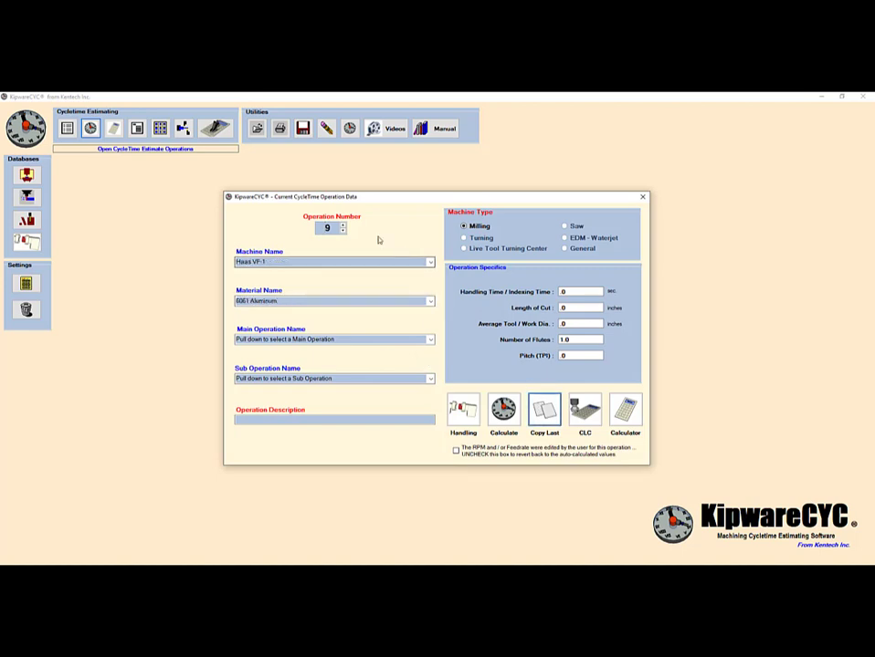
pyautogui.click(430, 341)
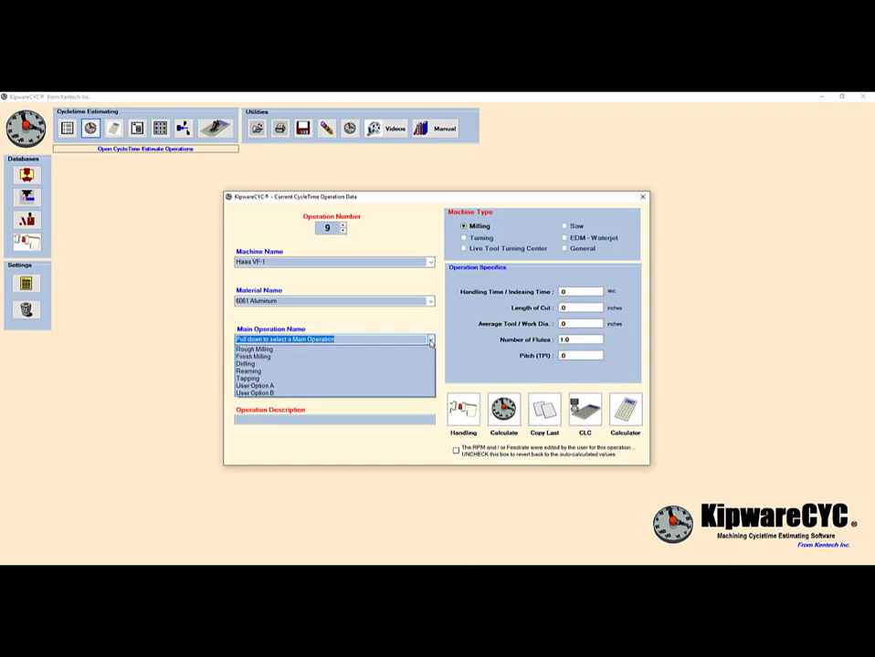
pyautogui.click(273, 356)
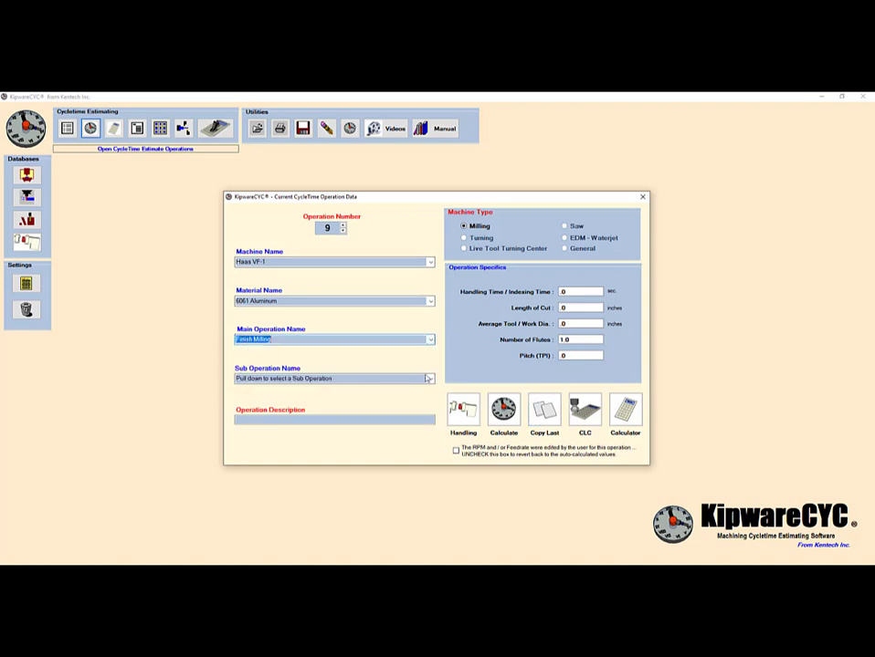
pyautogui.click(429, 379)
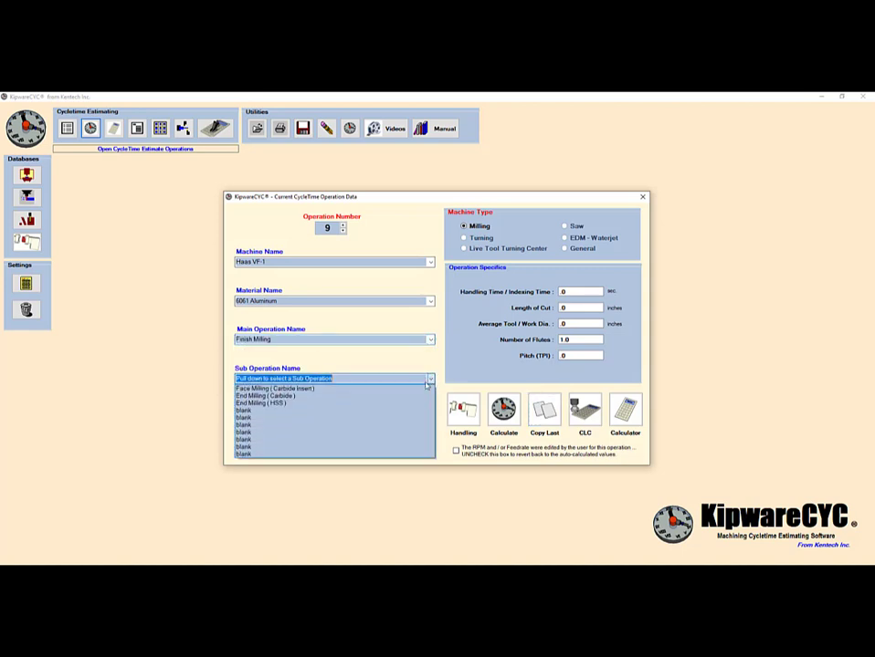
pyautogui.click(292, 398)
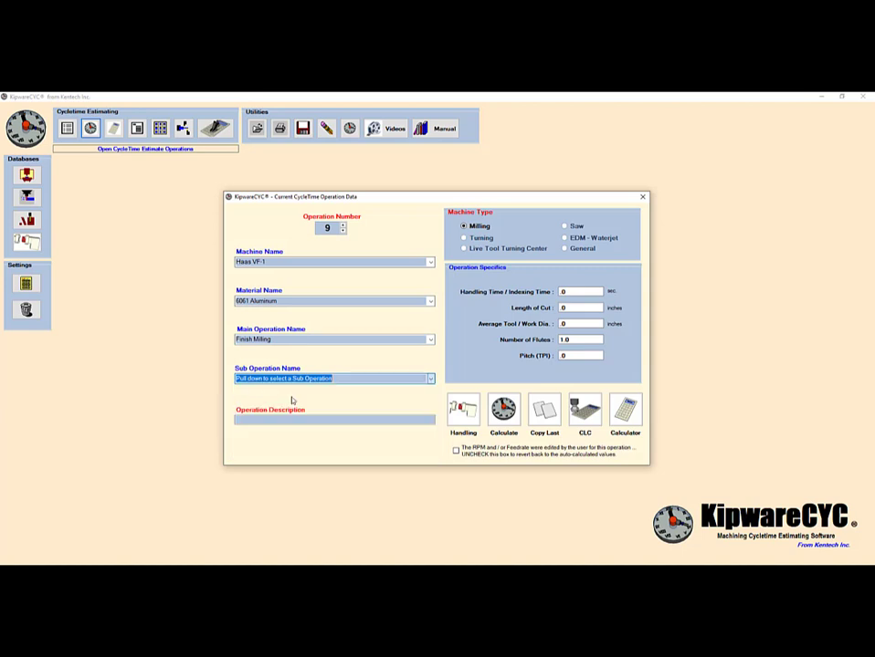
# Describe operation 9 as "Face 2nd side to 2.500 / 2.00".
pyautogui.click(291, 418)
pyautogui.write('Face 2nd side to')
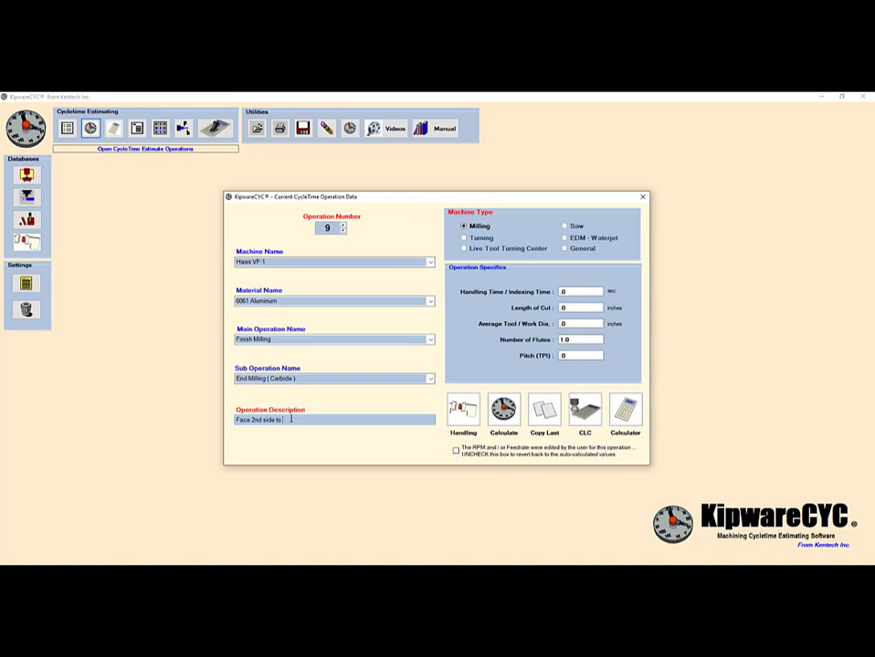
pyautogui.write('2.50')
pyautogui.write(' / 2.00')
# Assign the Manual Vise Load handling time of 15.0 sec to operation 9.
pyautogui.click(581, 290)
pyautogui.click(463, 411)
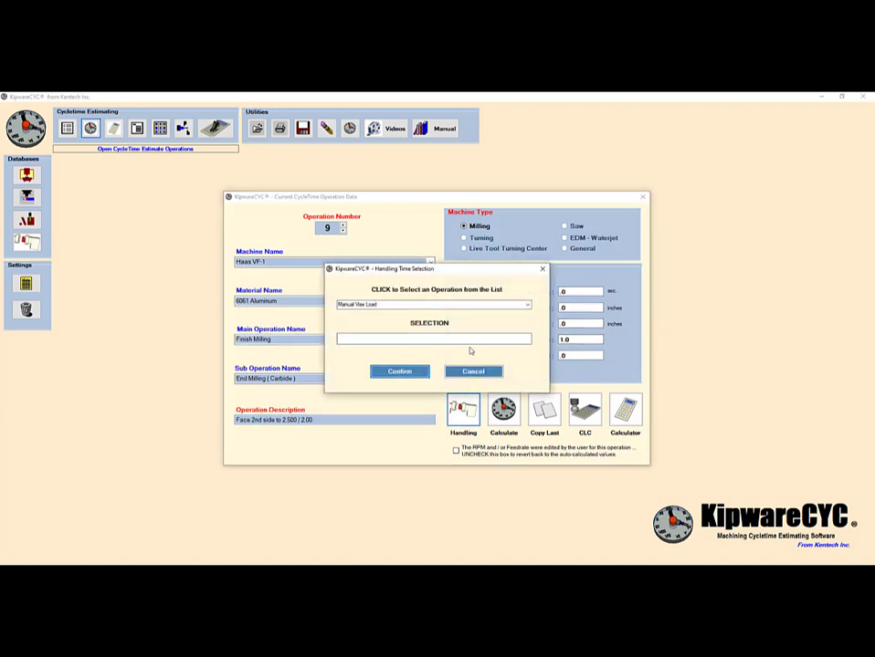
pyautogui.click(528, 305)
pyautogui.click(399, 320)
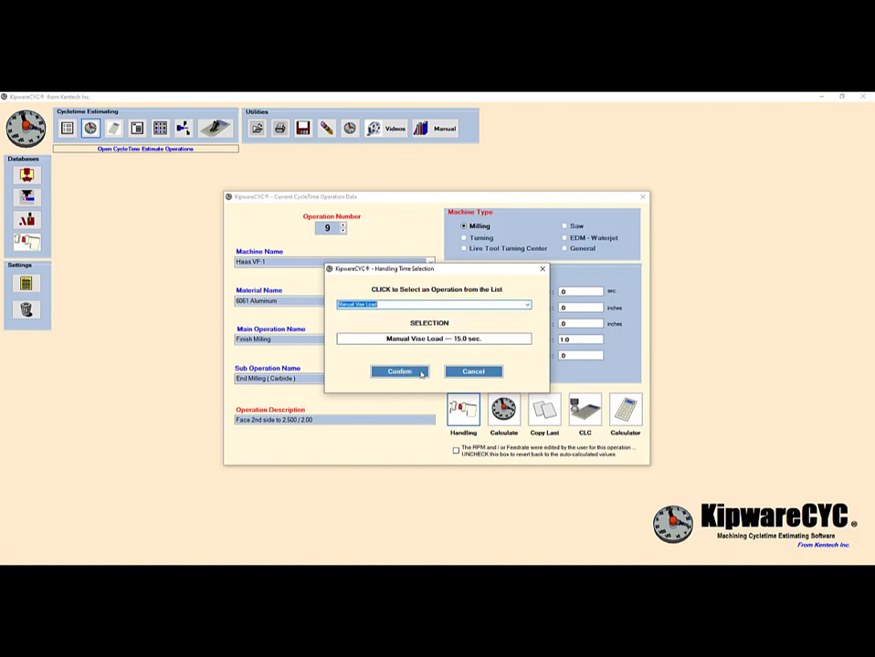
pyautogui.click(421, 374)
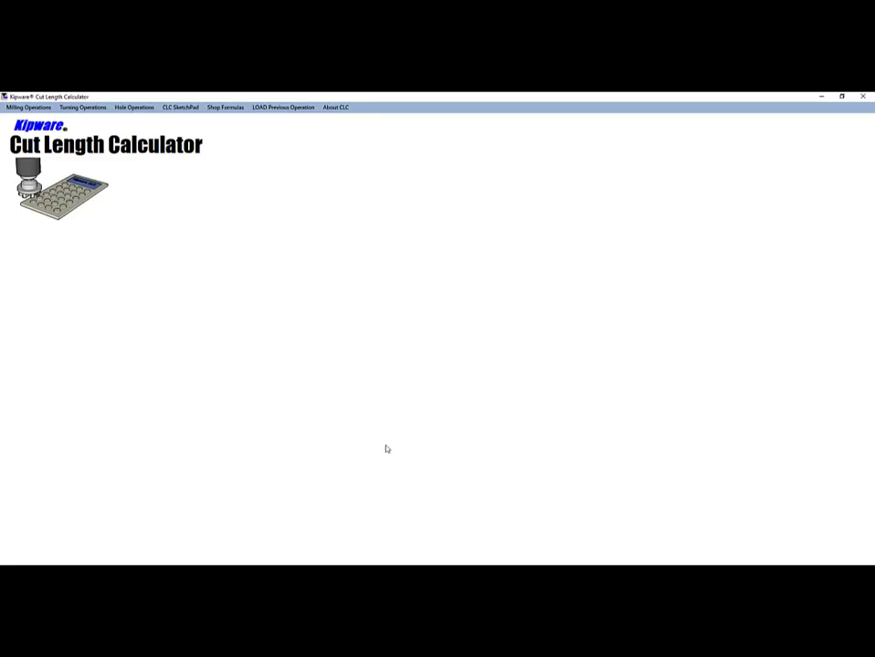
# In the Cut Length Calculator, calculate a face milling length for 4.0 Z cuts, .500 tool radius, 8.00 length, 1.900 width and .030 overlap.
pyautogui.click(28, 107)
pyautogui.moveTo(33, 117)
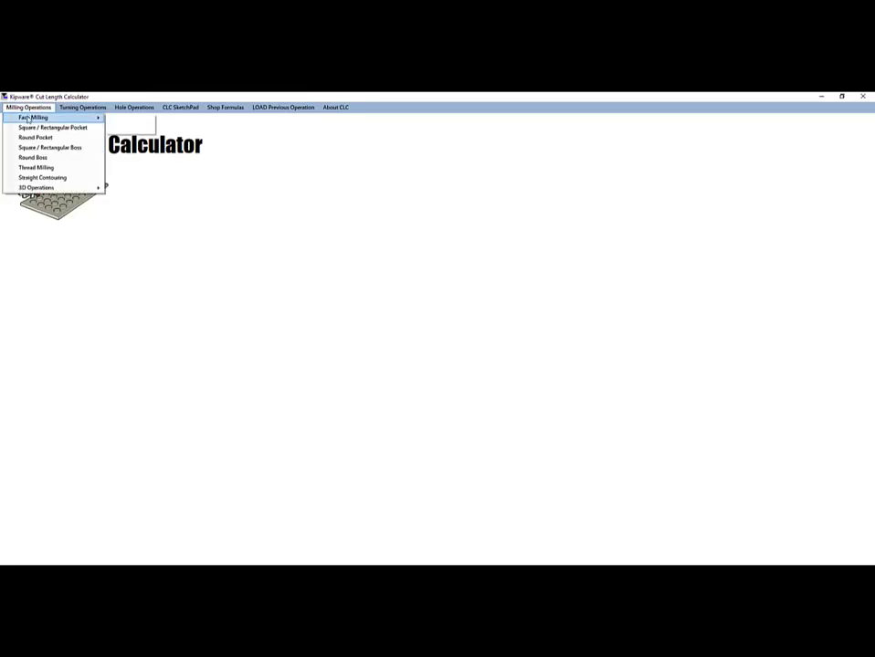
pyautogui.click(123, 120)
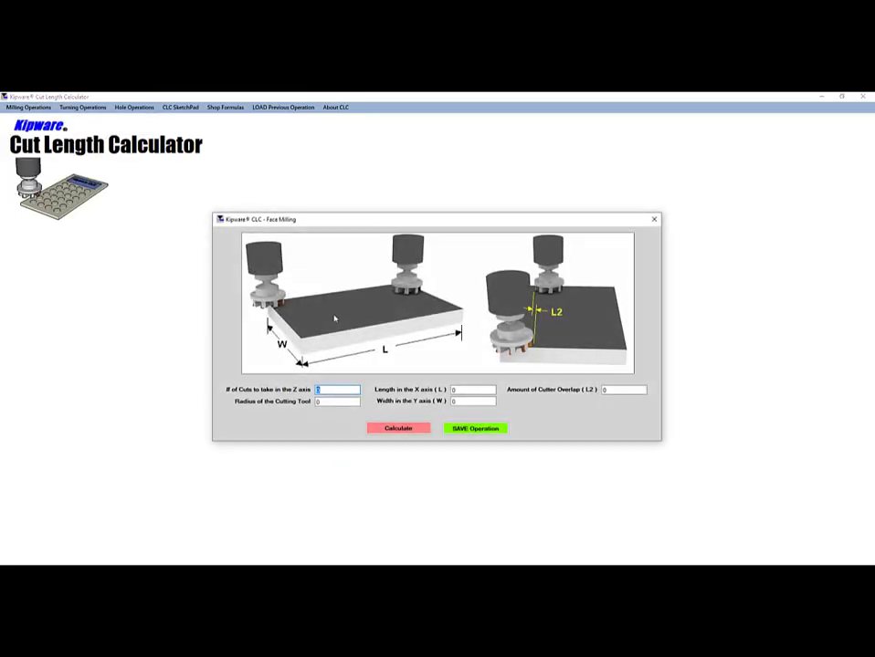
pyautogui.write('4.0')
pyautogui.press('Tab')
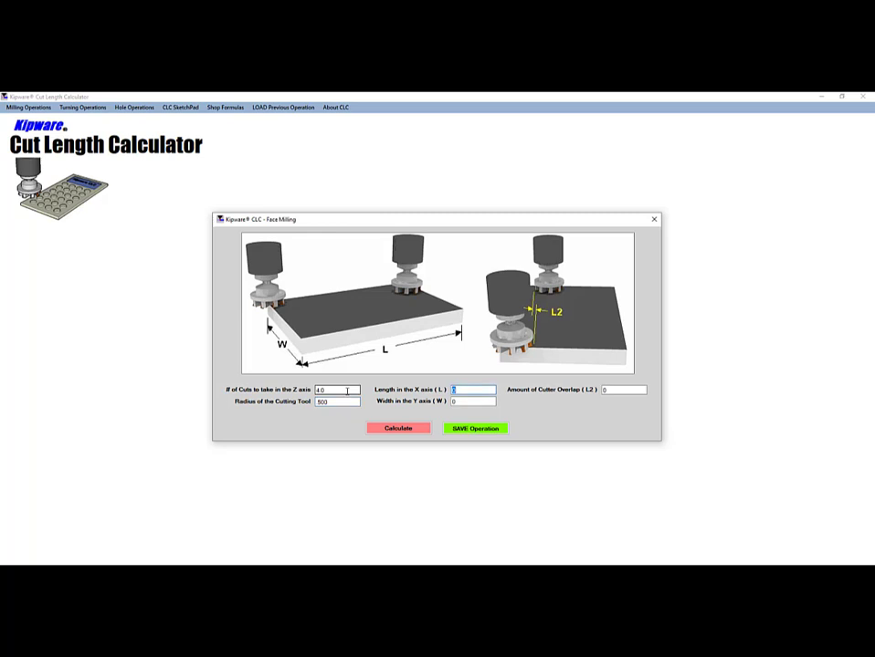
pyautogui.press('Tab')
pyautogui.write('1.900')
pyautogui.press('Tab')
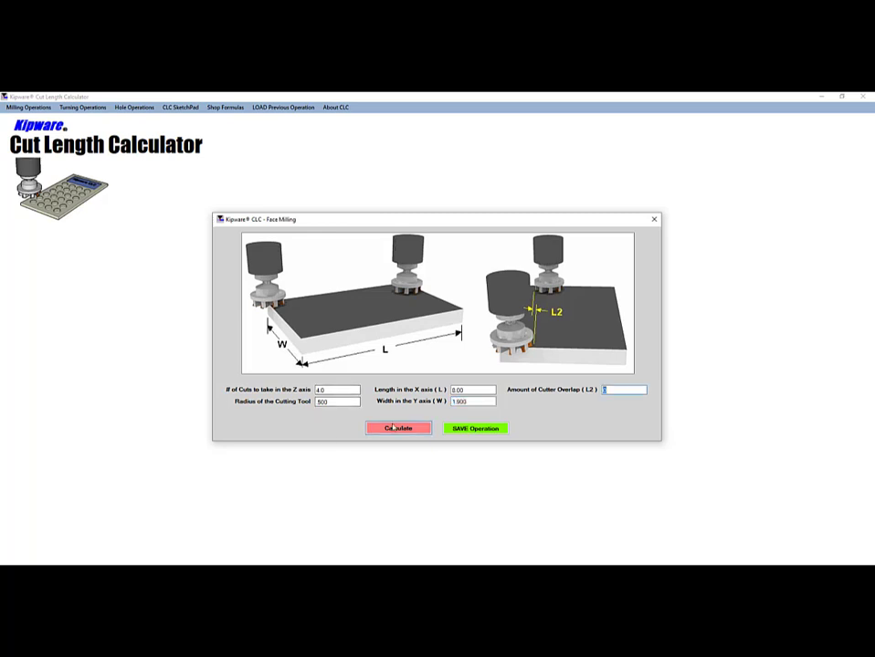
pyautogui.click(392, 429)
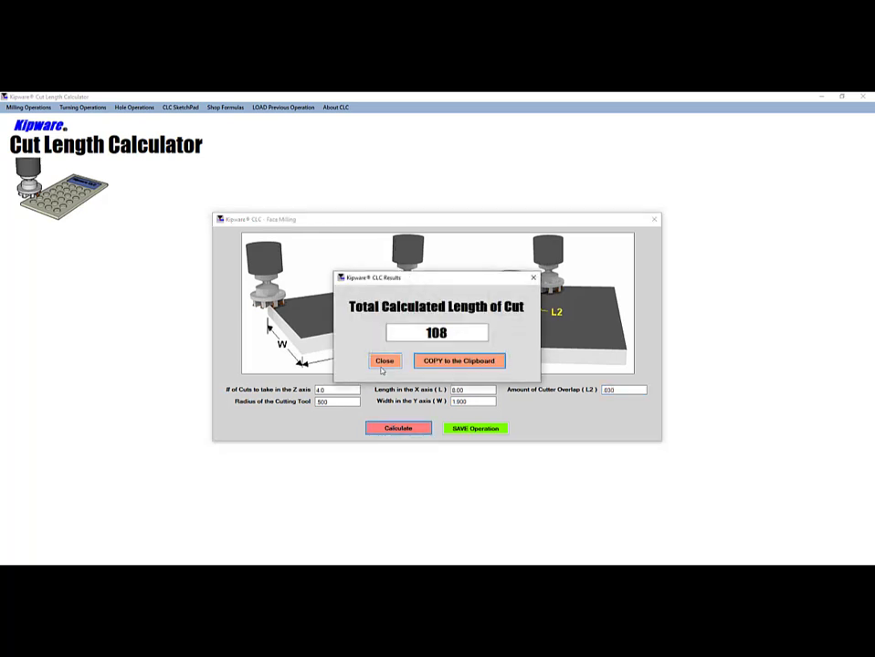
pyautogui.click(385, 361)
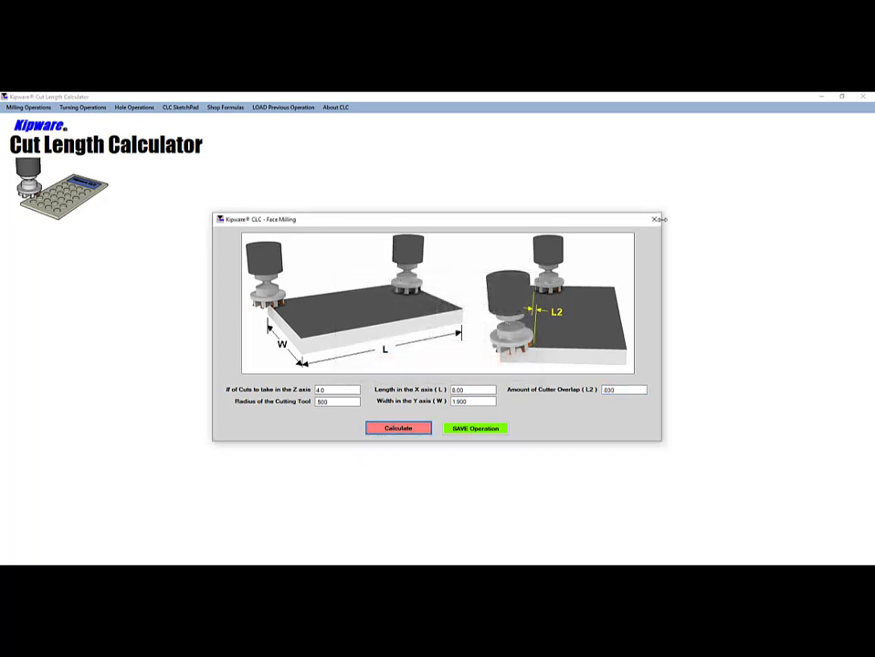
pyautogui.click(656, 219)
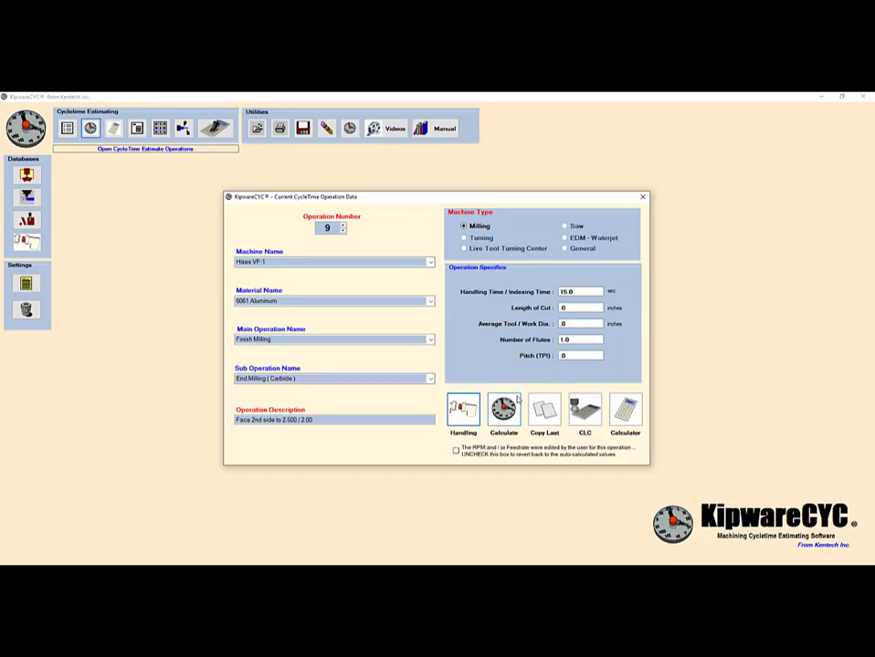
# In KipwareCYC, enter a 108.00 inch length of cut, 1.00 inch tool diameter and 2.0 flutes for operation 9, and calculate its time.
pyautogui.doubleClick(578, 307)
pyautogui.write('108.00')
pyautogui.press('Tab')
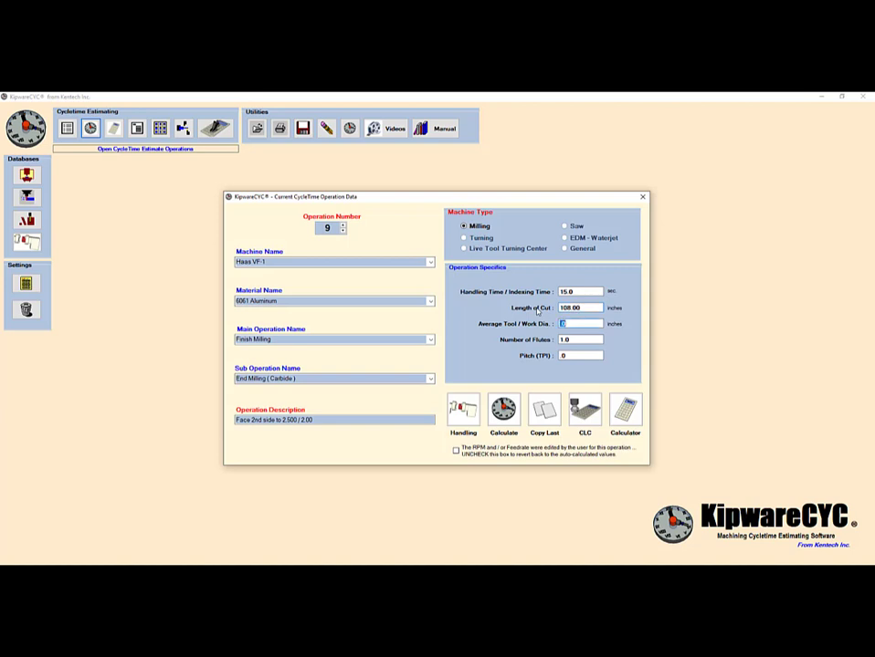
pyautogui.write('1')
pyautogui.press('Tab')
pyautogui.write('2.0')
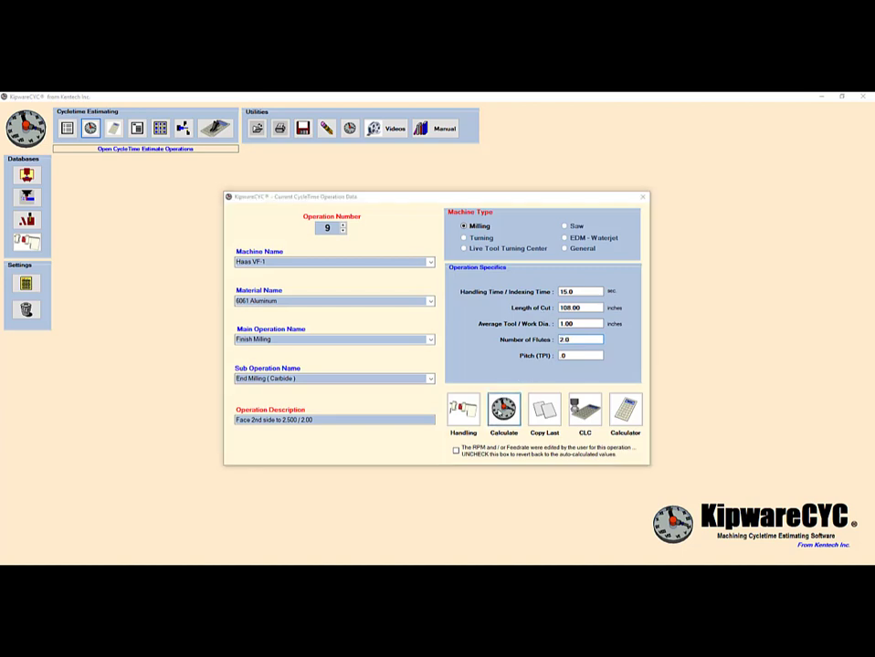
pyautogui.click(503, 409)
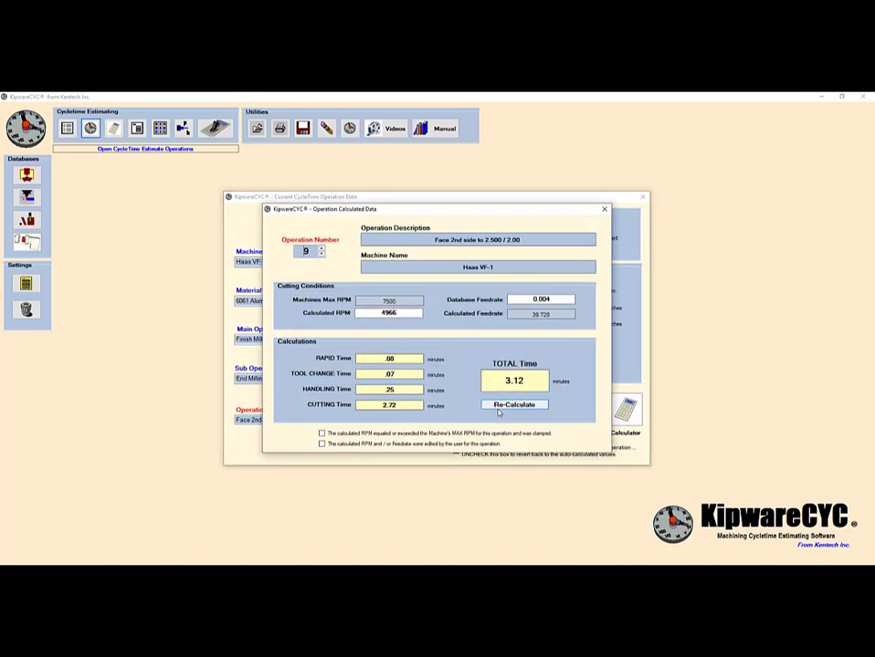
pyautogui.click(604, 210)
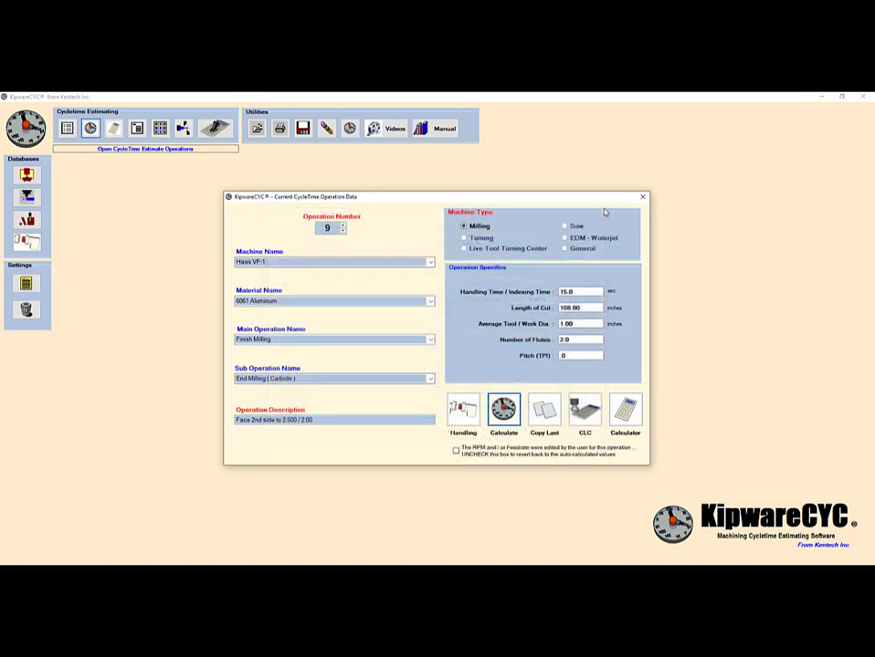
# Add operation 10 with the machine and material copied from the last operation, set to Finish Milling with End Milling (Carbide).
pyautogui.click(343, 226)
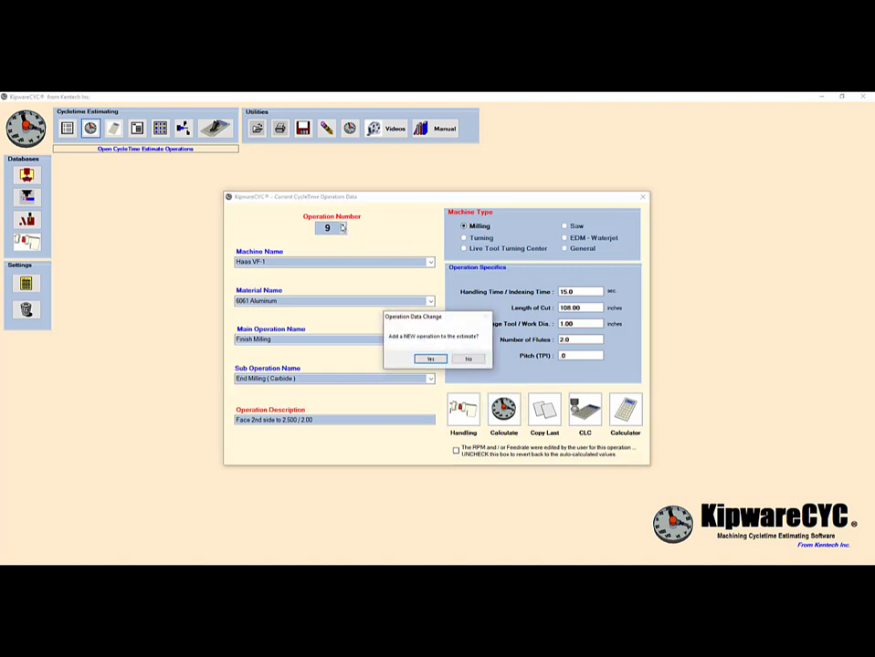
pyautogui.click(431, 360)
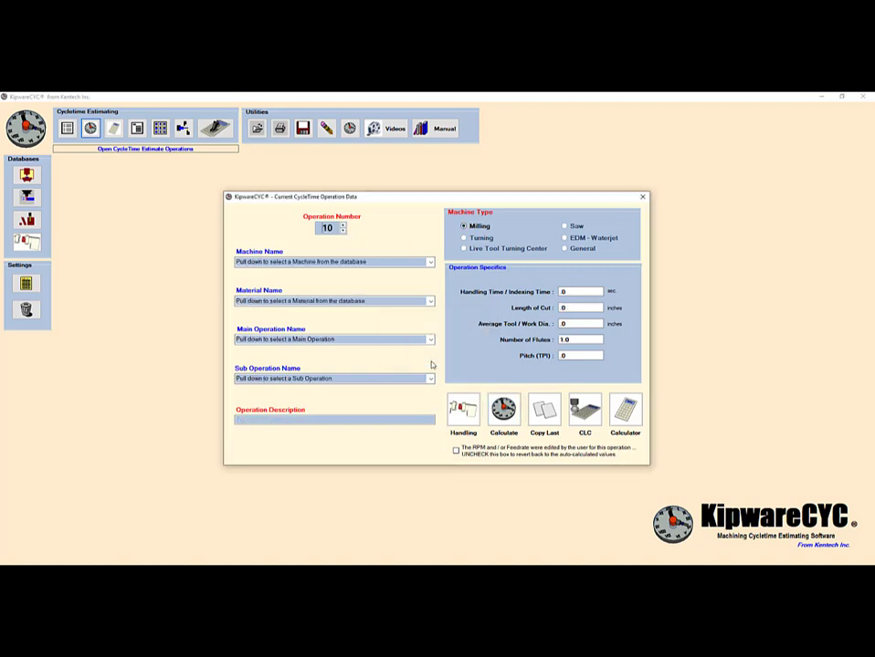
pyautogui.click(545, 415)
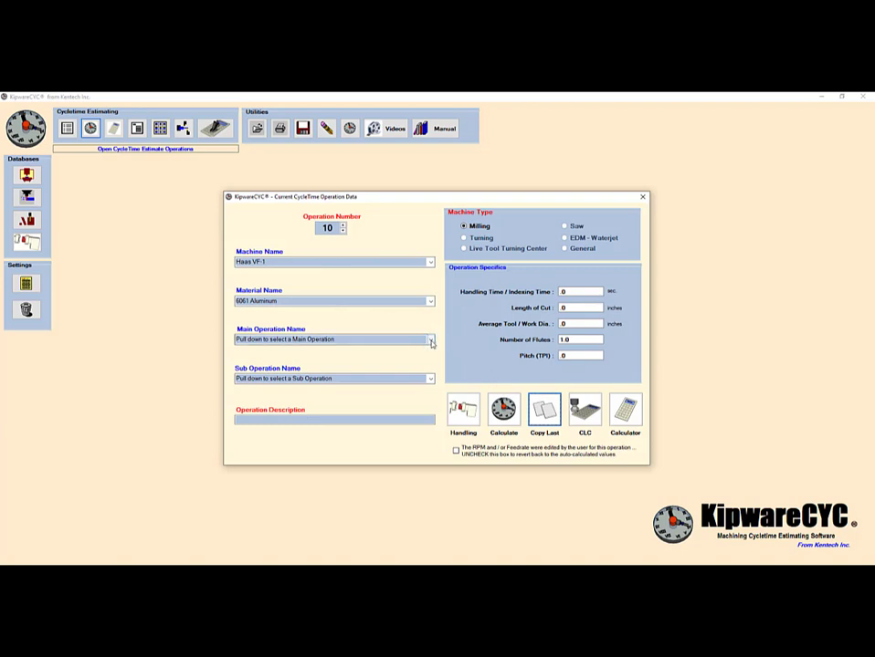
pyautogui.click(430, 340)
pyautogui.click(296, 356)
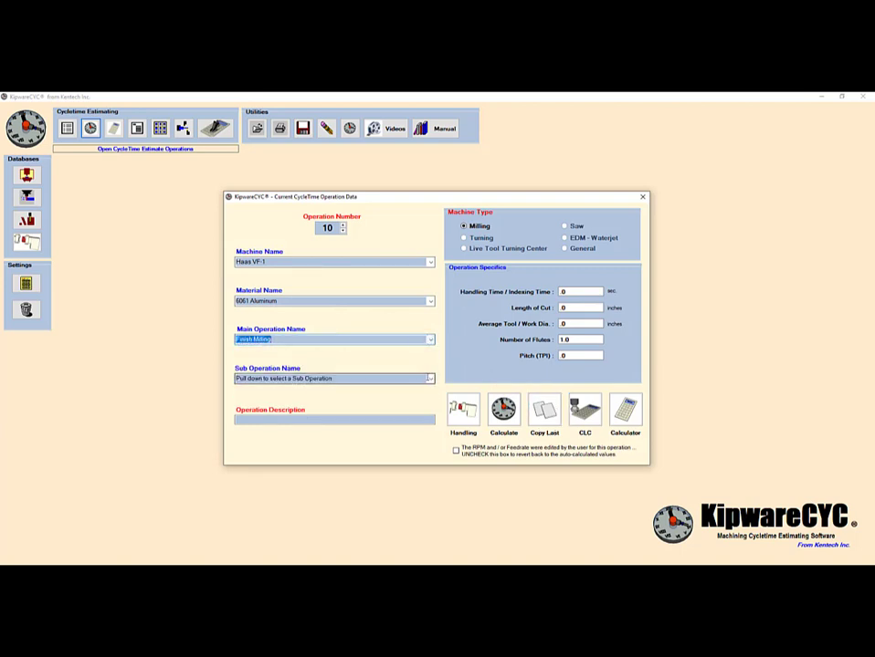
pyautogui.click(431, 378)
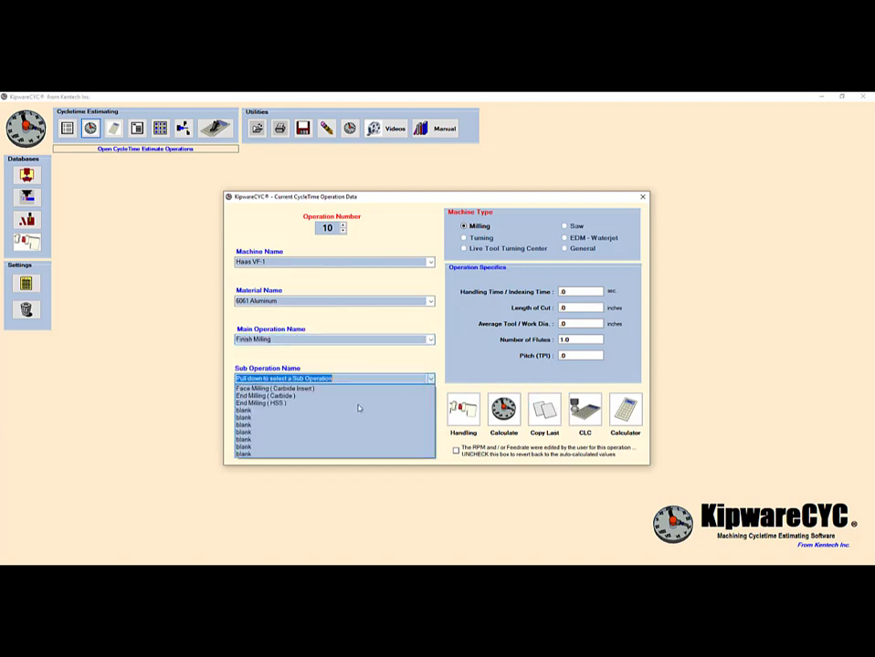
pyautogui.click(301, 401)
# Describe operation 10 as "Mill -2- Hex Bosses" and assign it the Manual Vise Load handling time of 15.0 sec.
pyautogui.click(296, 420)
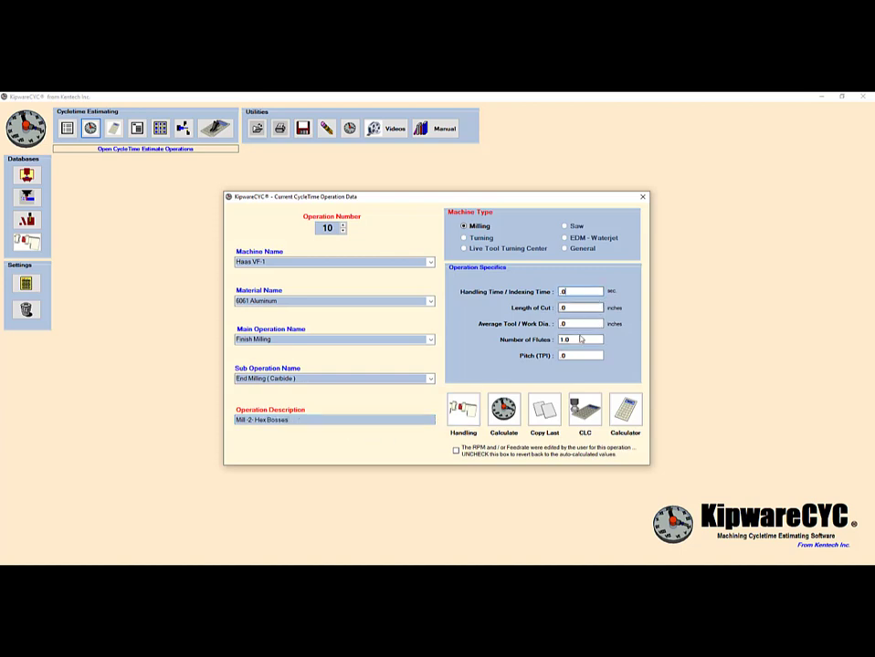
pyautogui.click(463, 411)
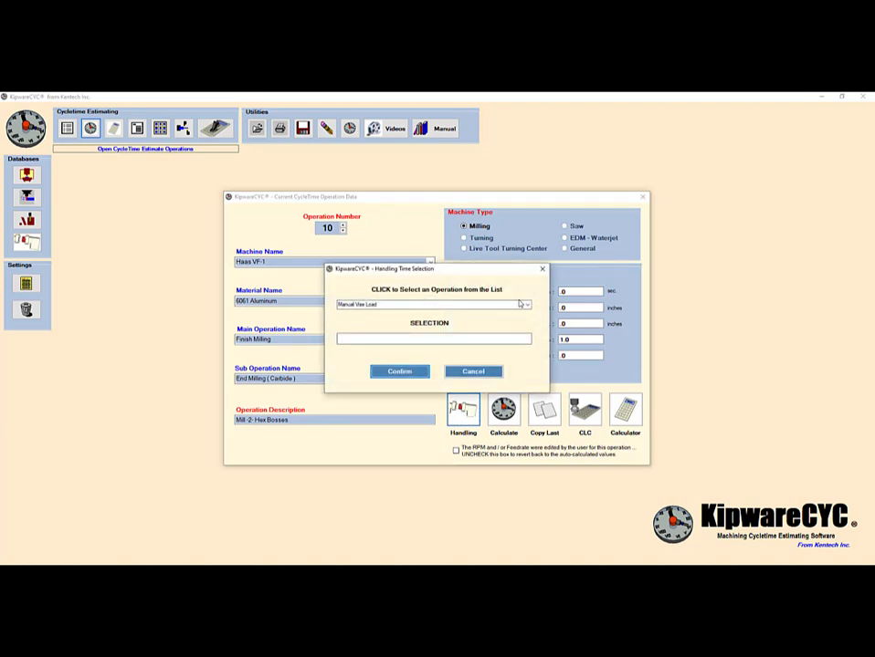
pyautogui.click(527, 307)
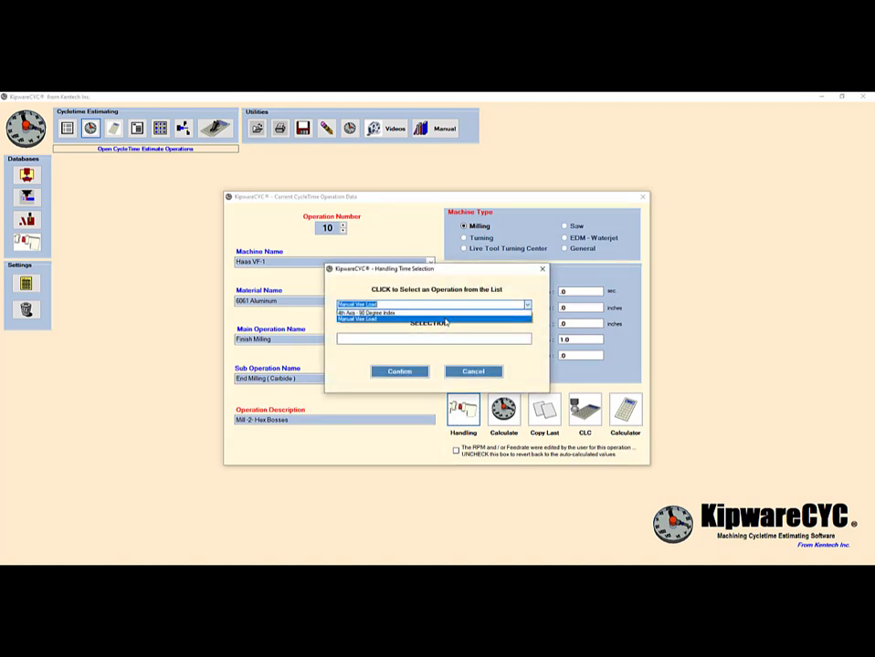
pyautogui.click(411, 312)
pyautogui.click(399, 372)
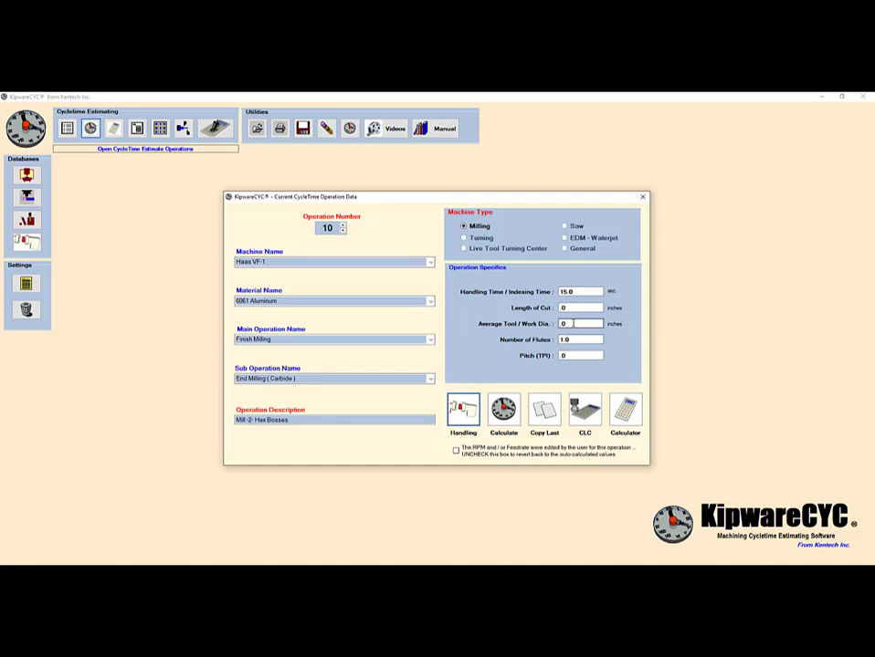
# Set the average tool diameter of operation 10 to .500 inches.
pyautogui.click(572, 323)
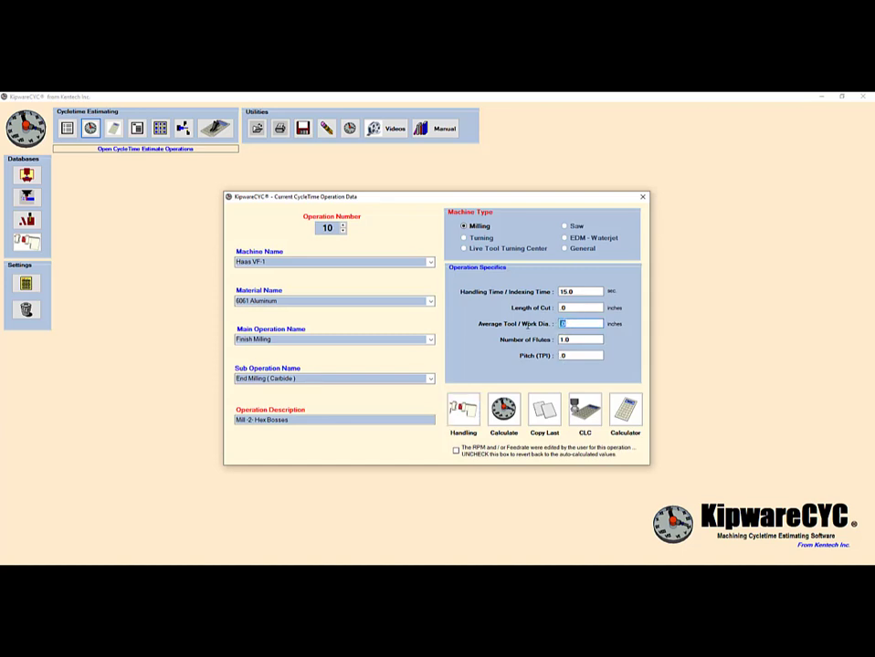
pyautogui.press('BackSpace')
pyautogui.write('500')
pyautogui.hotkey('shift', 'Tab')
pyautogui.press('Tab')
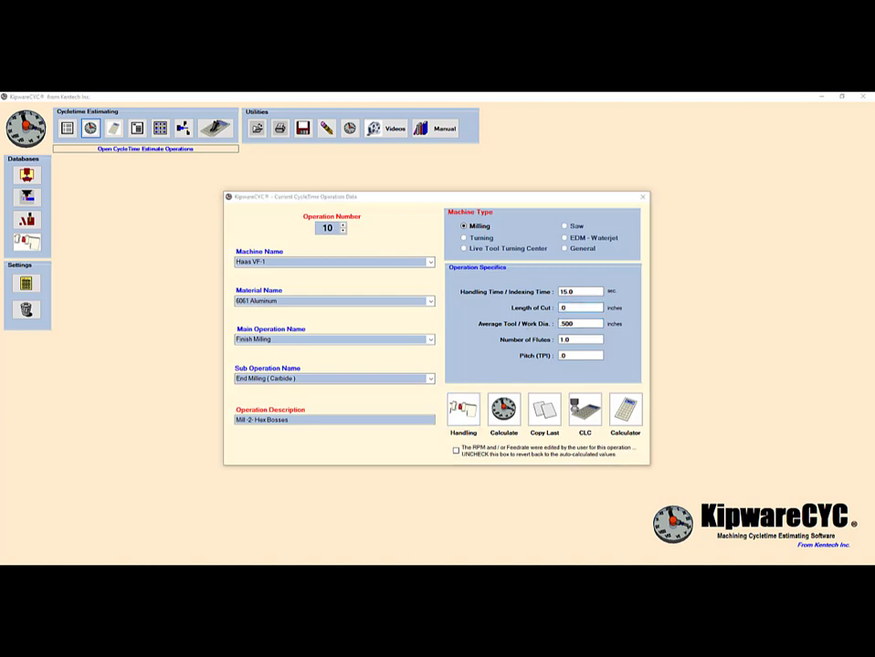
# In the Cut Length Calculator, calculate roughing a round boss with 3.0 Z cuts, .250 tool radius, .625 rough stock radius and .500 finish radius.
pyautogui.doubleClick(571, 308)
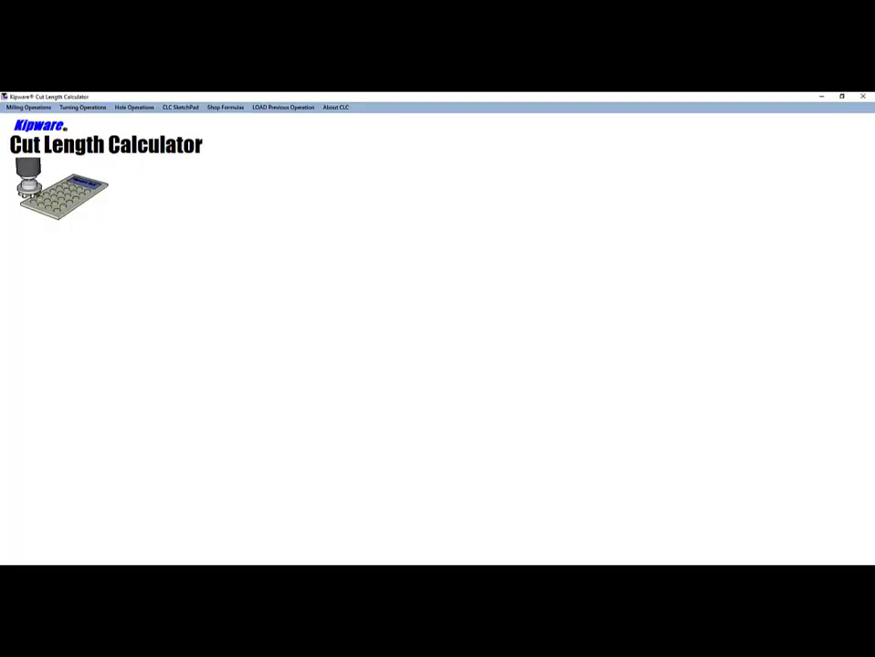
pyautogui.click(34, 108)
pyautogui.click(42, 159)
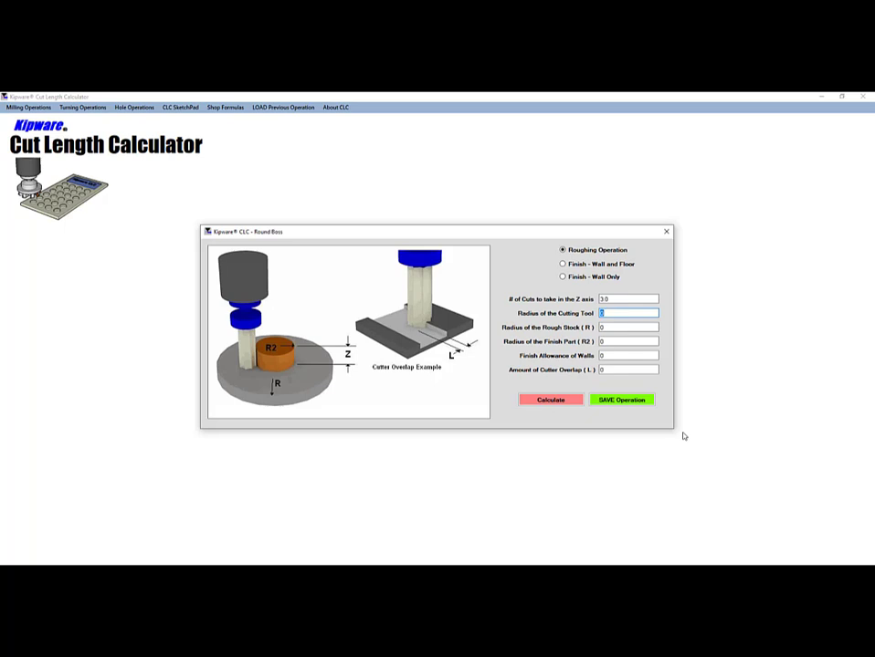
pyautogui.press('Tab')
pyautogui.press('Tab')
pyautogui.click(573, 402)
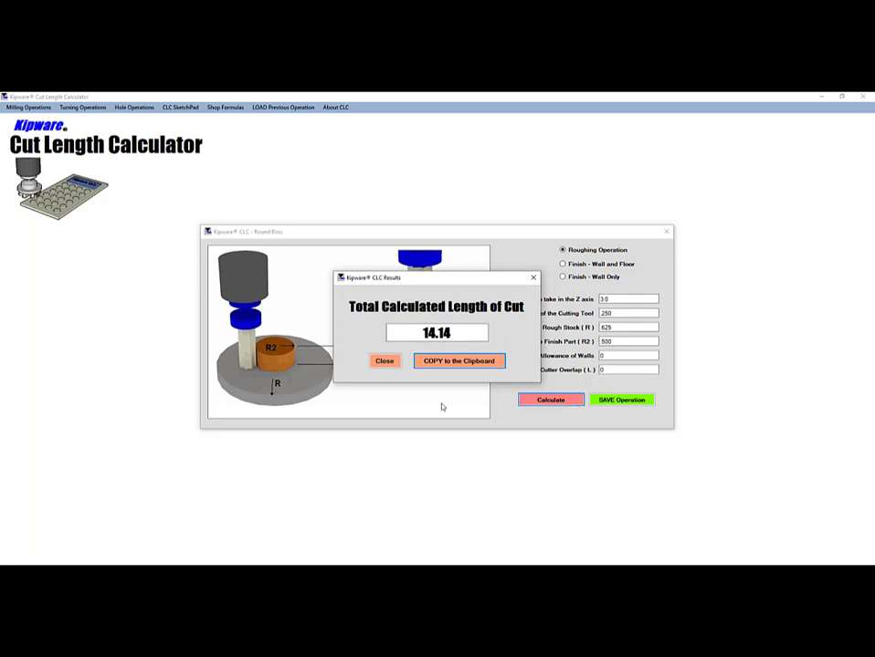
pyautogui.click(383, 361)
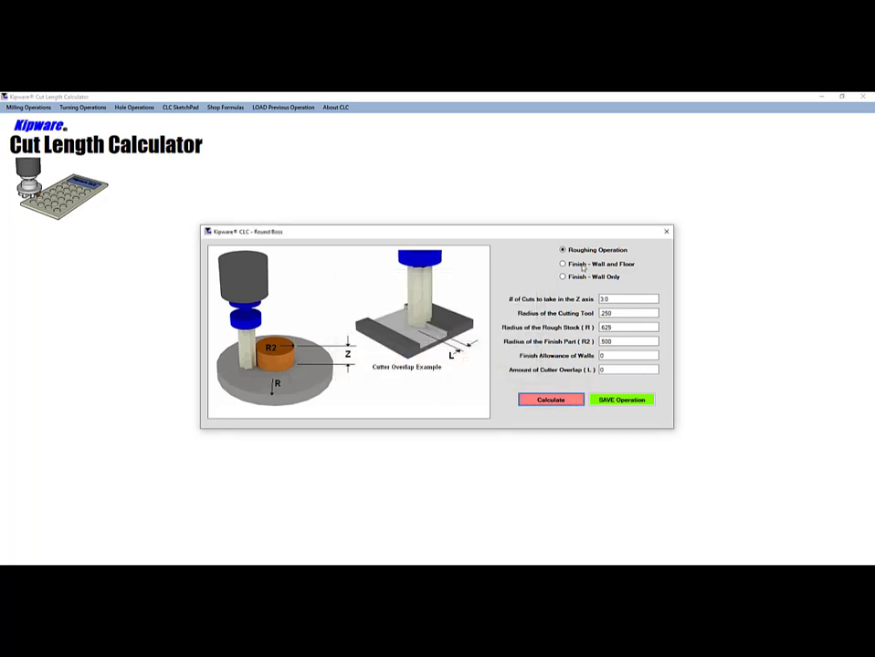
pyautogui.click(665, 232)
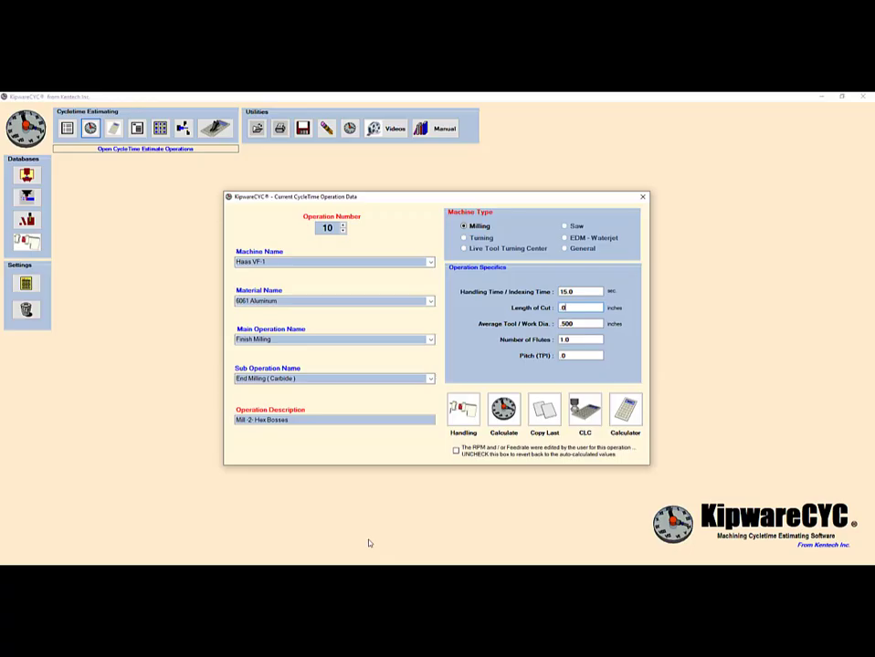
# In KipwareCYC, calculate operation 10 with a 28.28 inch length of cut, and review the operation list.
pyautogui.press('Delete')
pyautogui.write('28.28')
pyautogui.click(509, 416)
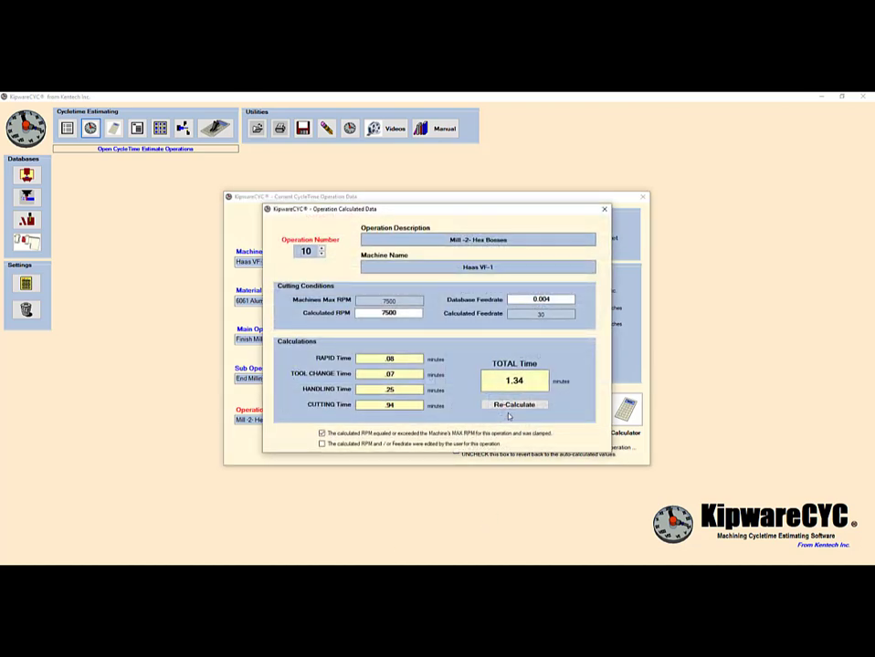
pyautogui.click(604, 210)
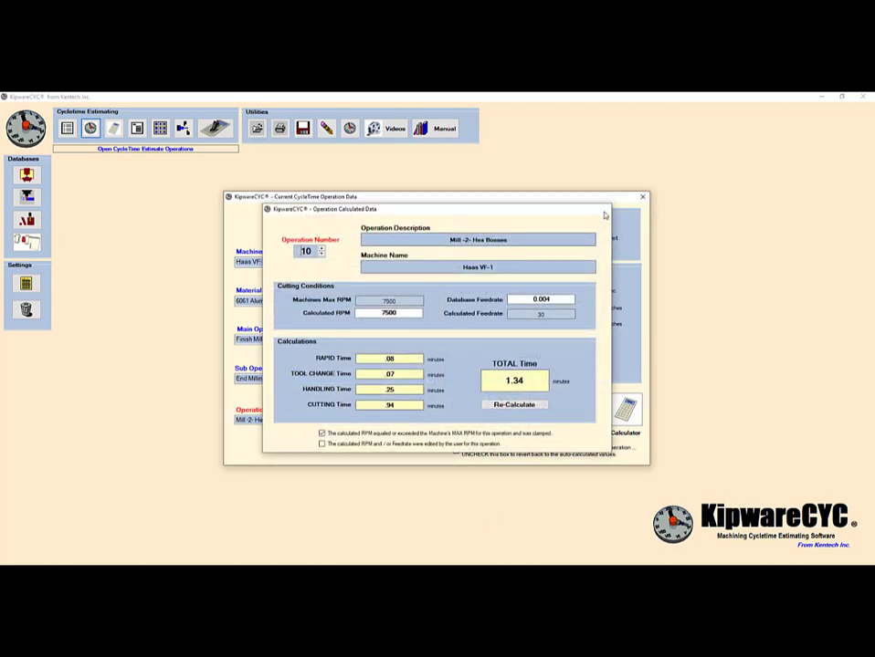
pyautogui.click(642, 197)
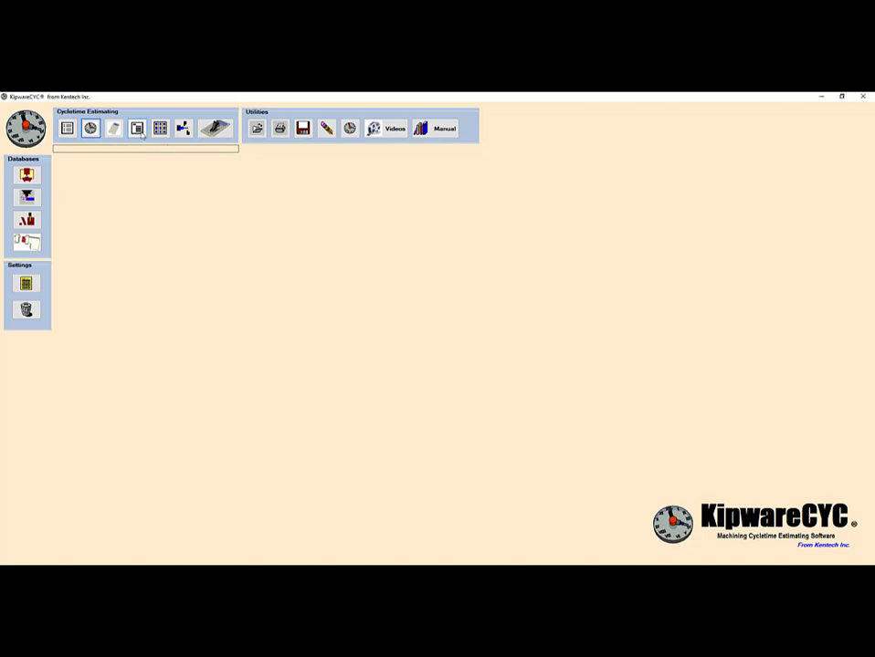
pyautogui.click(136, 128)
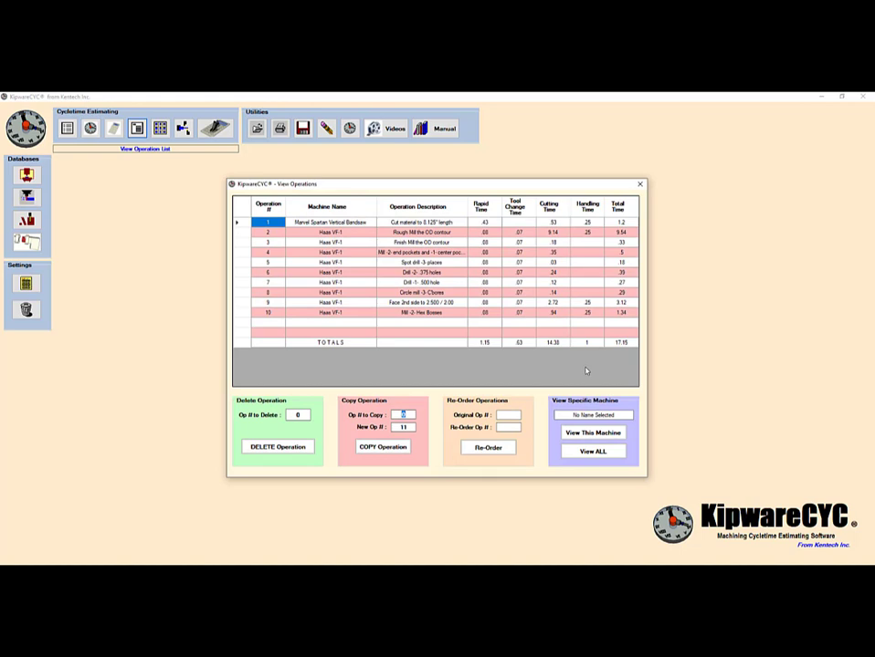
pyautogui.click(639, 184)
# Launch the Runtime Calculator and load the Haas VF-1 cycle time from the Rocker_Arm estimate.
pyautogui.click(215, 129)
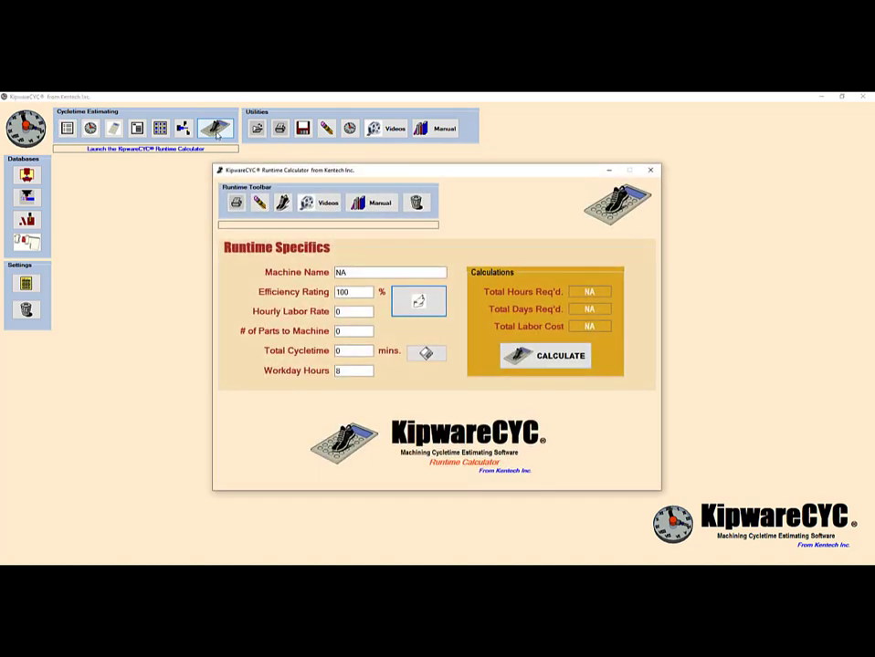
pyautogui.click(420, 311)
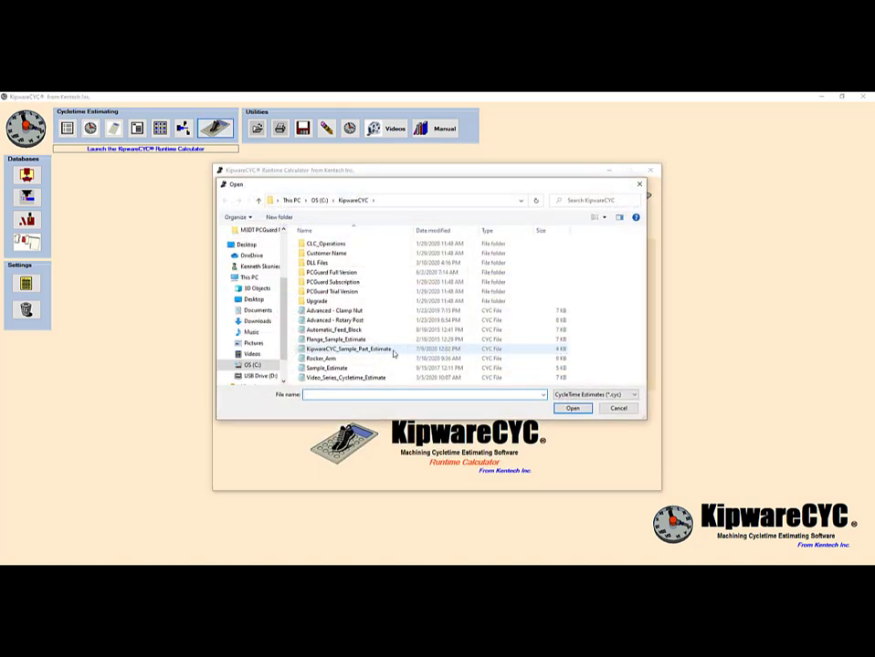
pyautogui.doubleClick(342, 359)
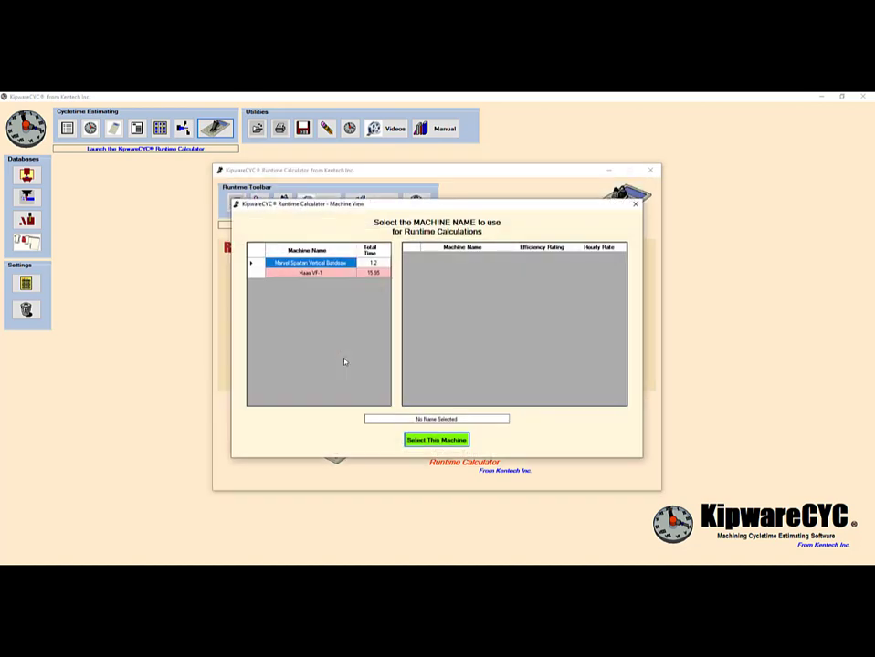
pyautogui.click(310, 272)
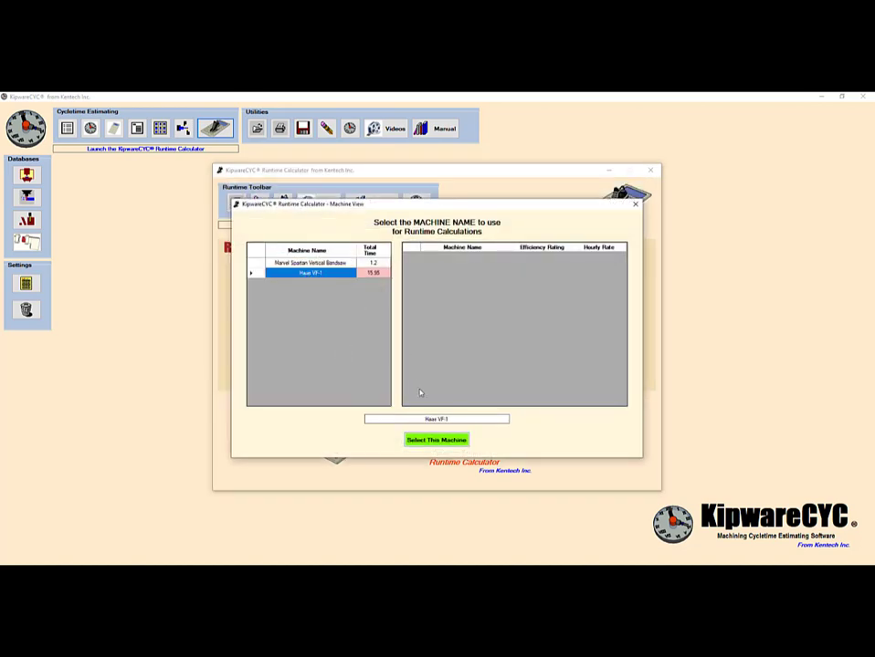
pyautogui.press('Return')
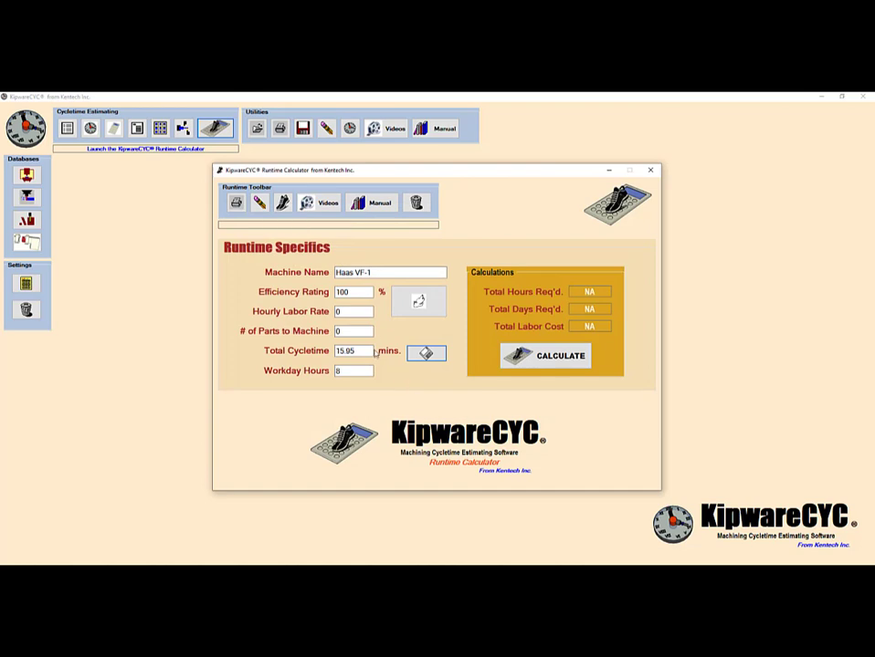
# Load the efficiency rating and hourly labor rate of the Haas VF-1 from the machine list.
pyautogui.click(412, 303)
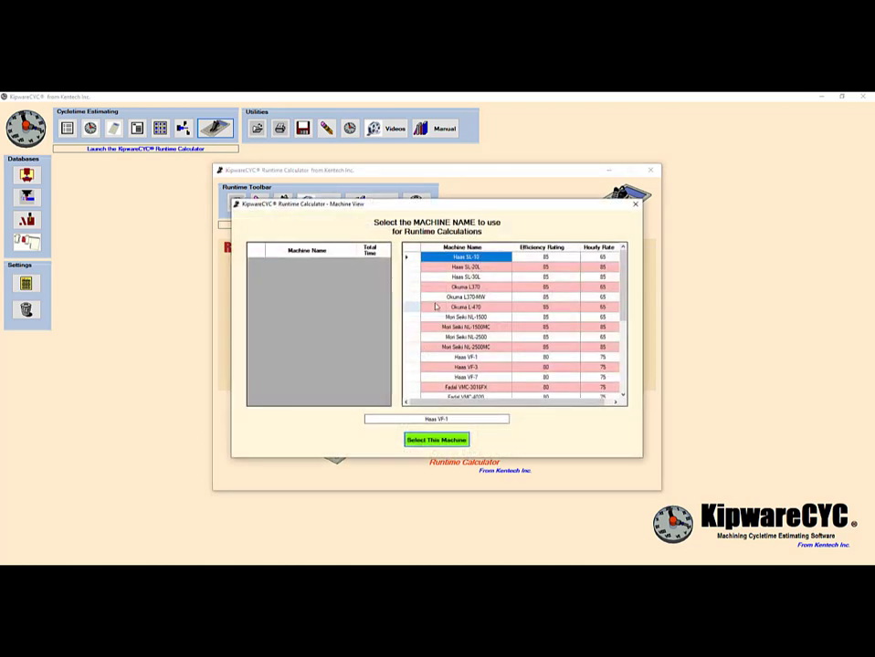
pyautogui.click(469, 359)
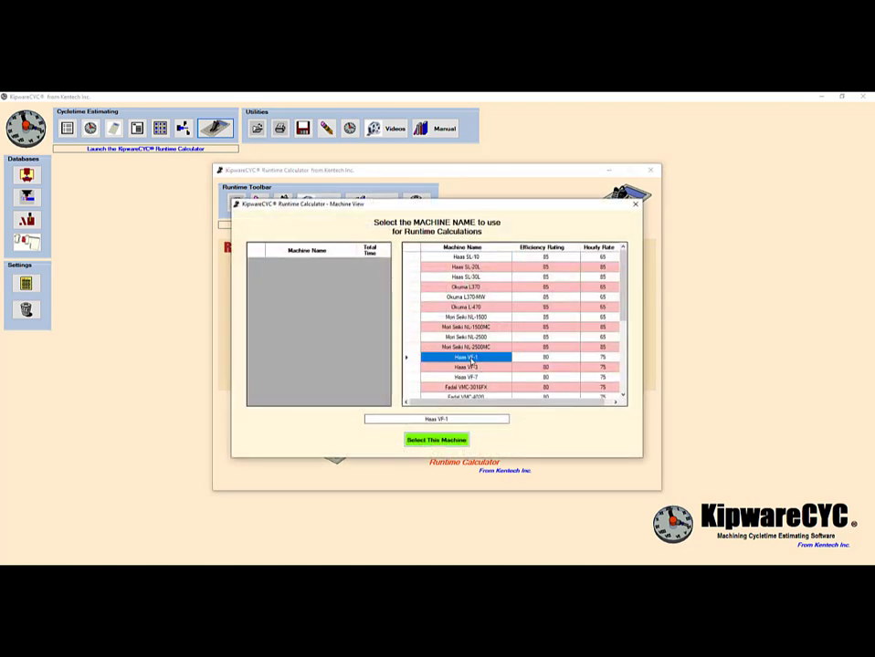
pyautogui.click(444, 445)
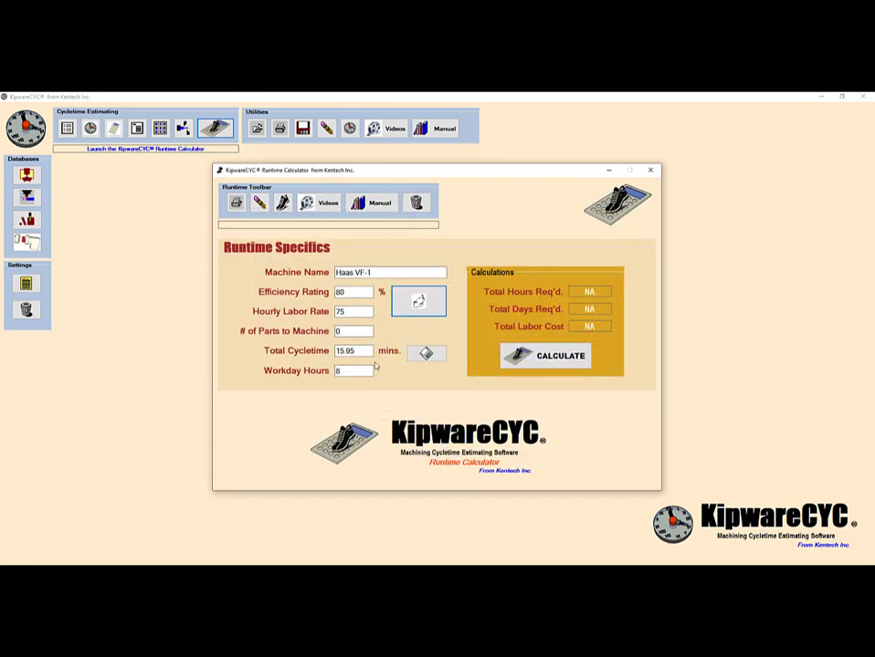
# Set the number of parts to machine to 150 and calculate the runtime and labor cost.
pyautogui.press('Tab')
pyautogui.write('150')
pyautogui.press('Tab')
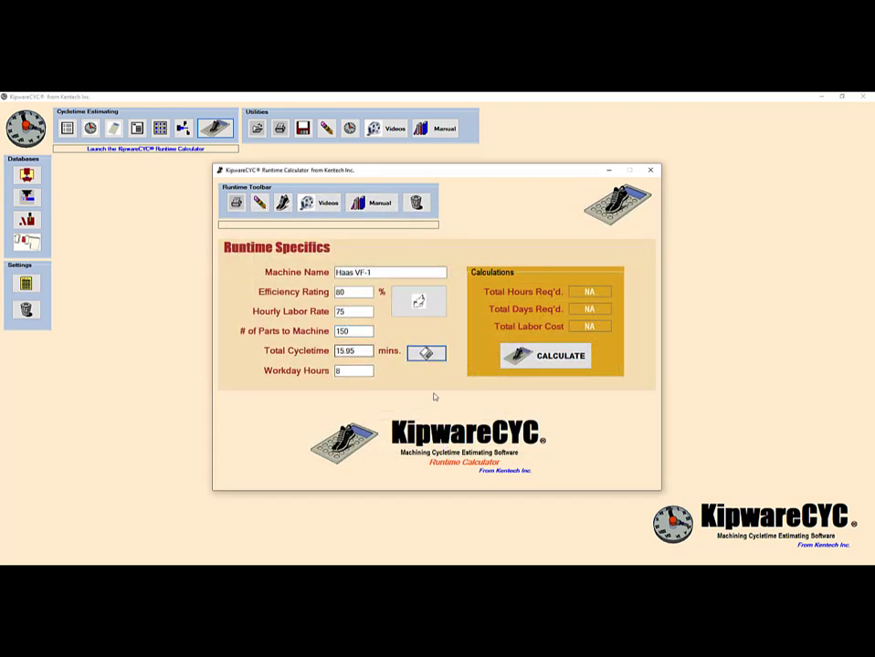
pyautogui.click(542, 358)
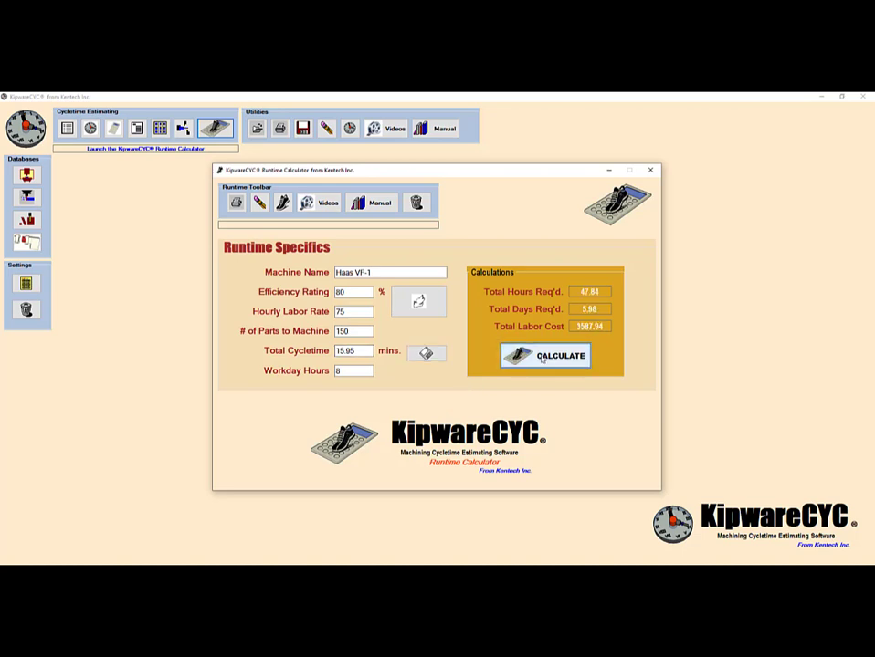
# Change the workday hours to 10, recalculate the runtime and close the Runtime Calculator.
pyautogui.doubleClick(340, 372)
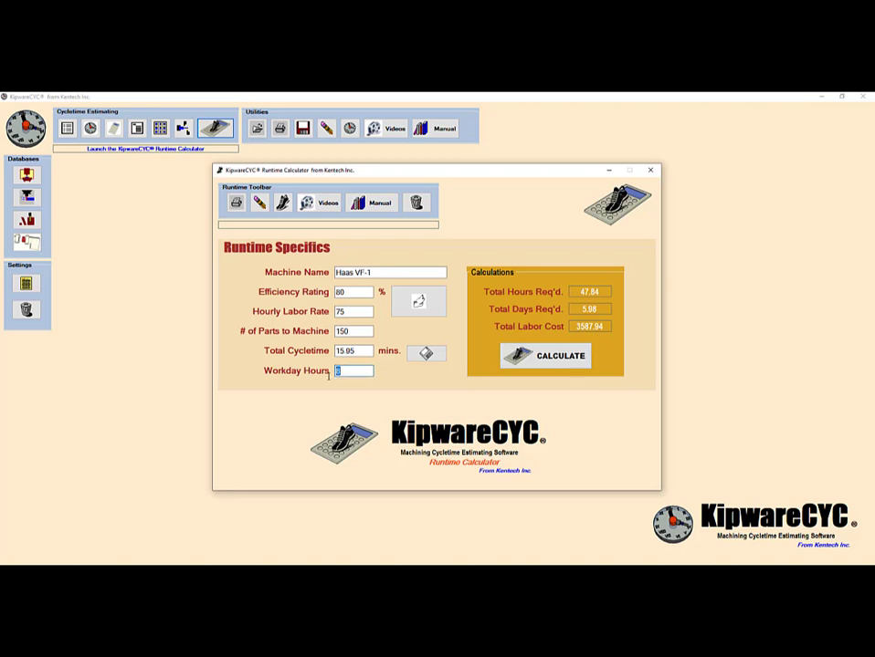
pyautogui.write('10')
pyautogui.click(543, 362)
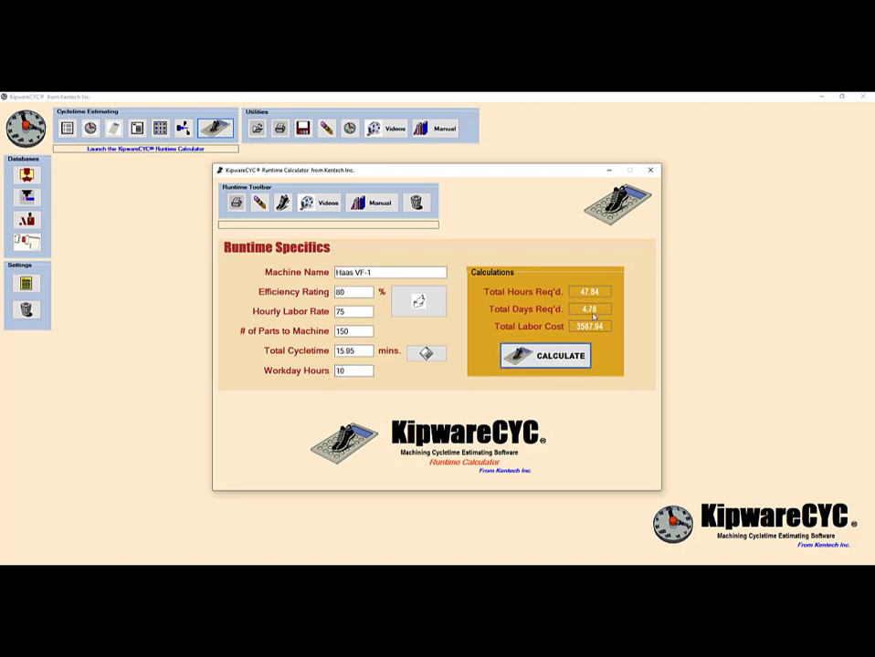
pyautogui.click(650, 170)
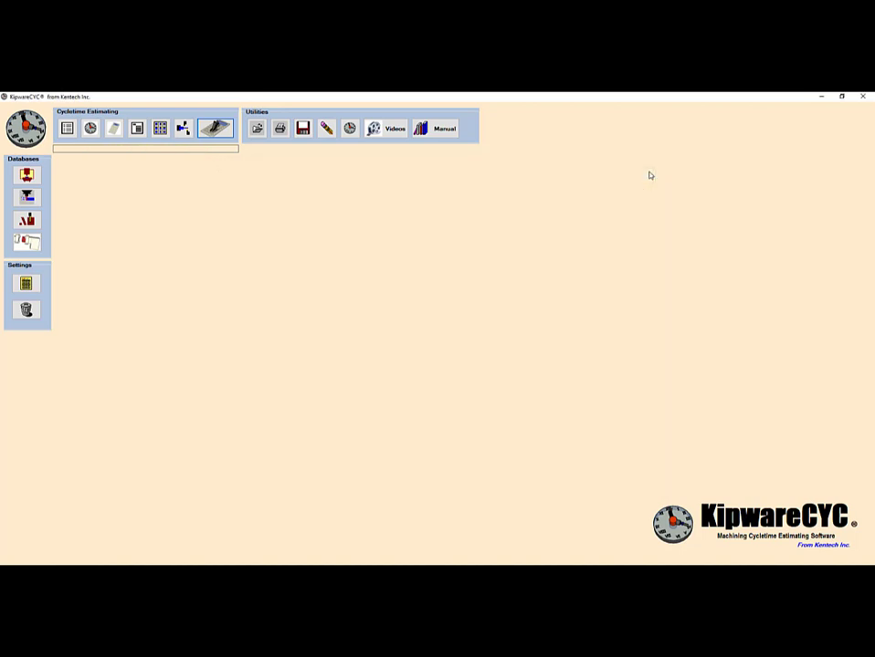
# Save the route sheet for all machines as the CSV file Rocker_Arm_Route_Sheet, and view it in Excel.
pyautogui.click(303, 130)
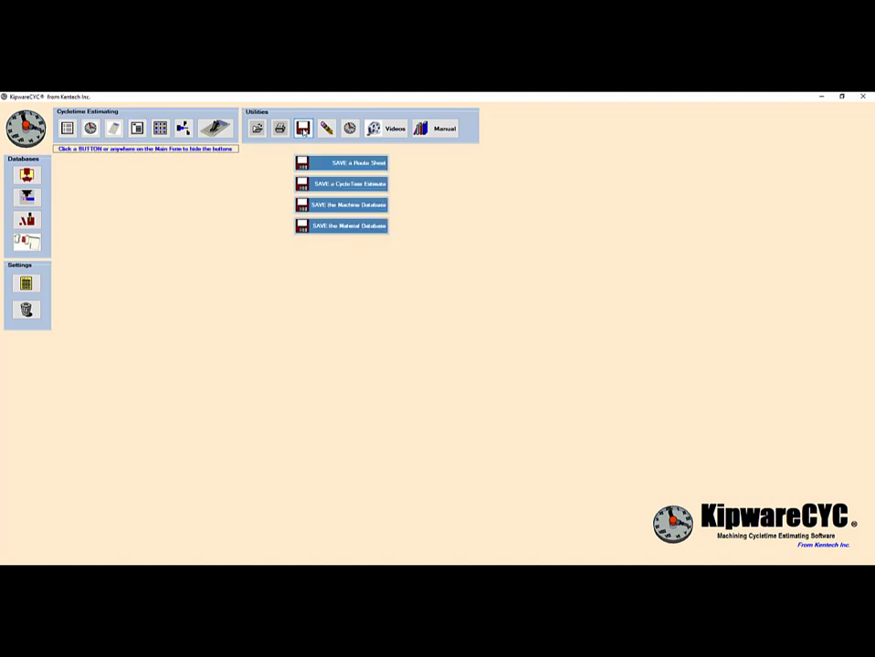
pyautogui.click(343, 165)
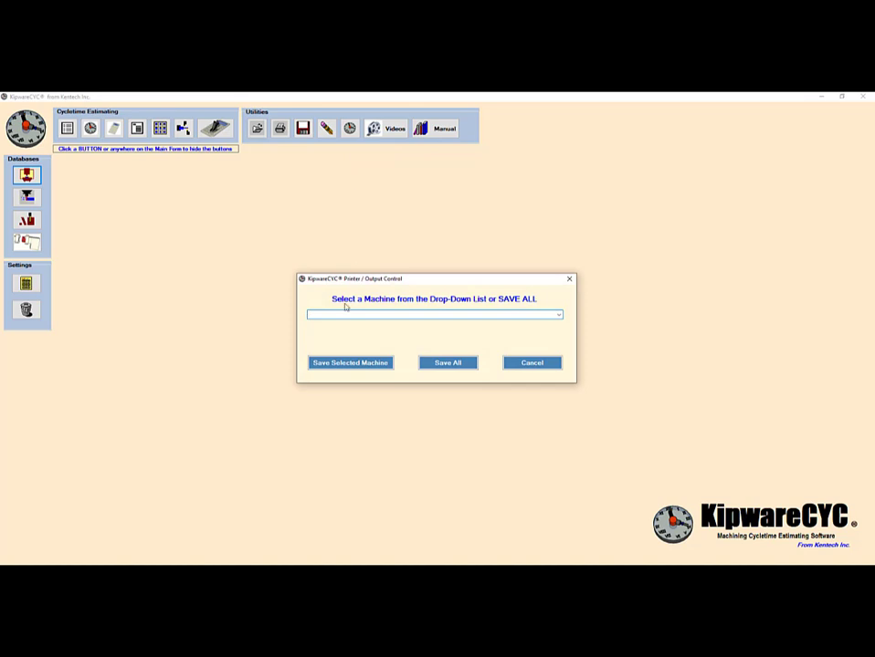
pyautogui.click(444, 365)
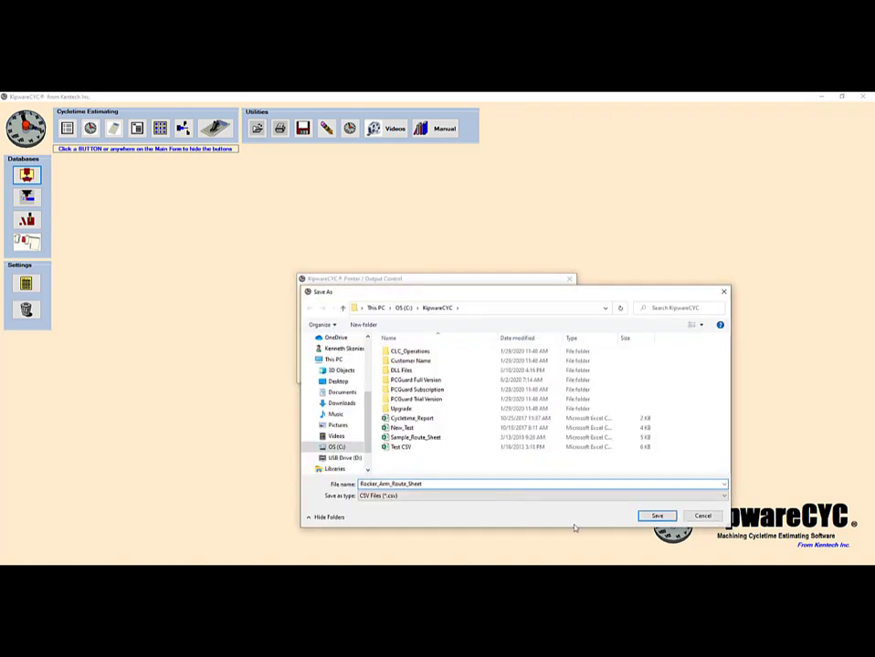
pyautogui.click(656, 517)
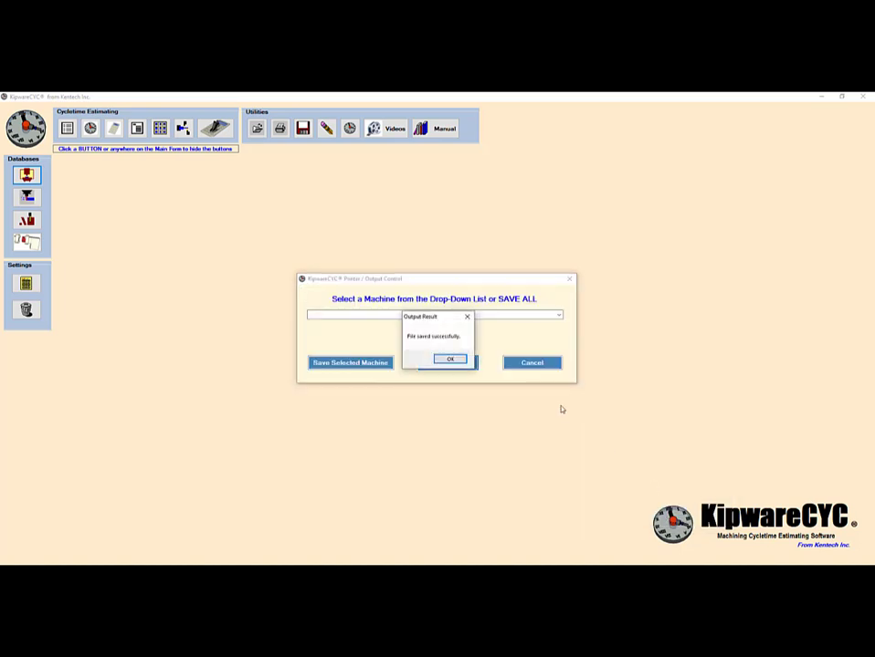
pyautogui.click(451, 359)
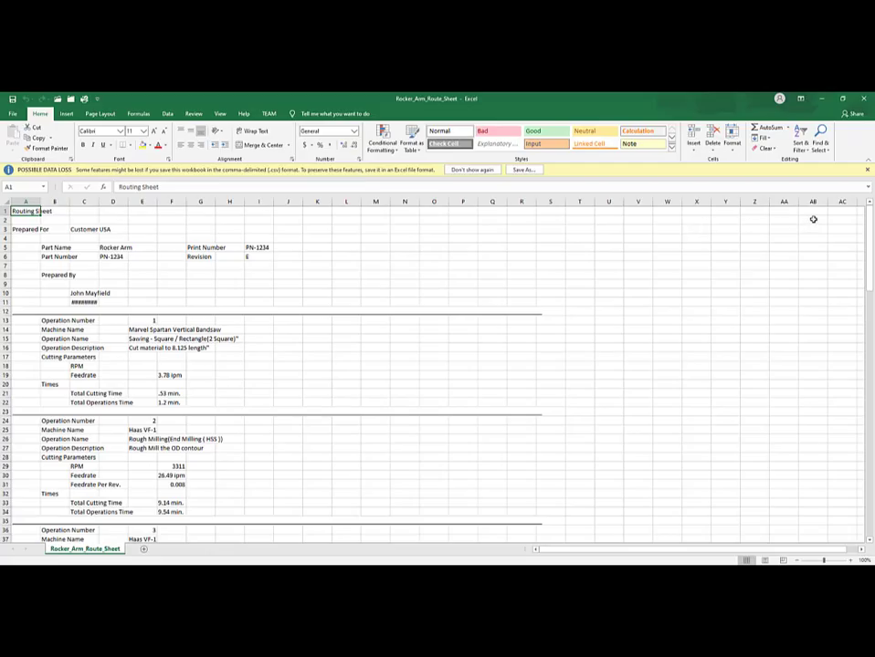
pyautogui.moveTo(872, 256); pyautogui.dragTo(872, 221)
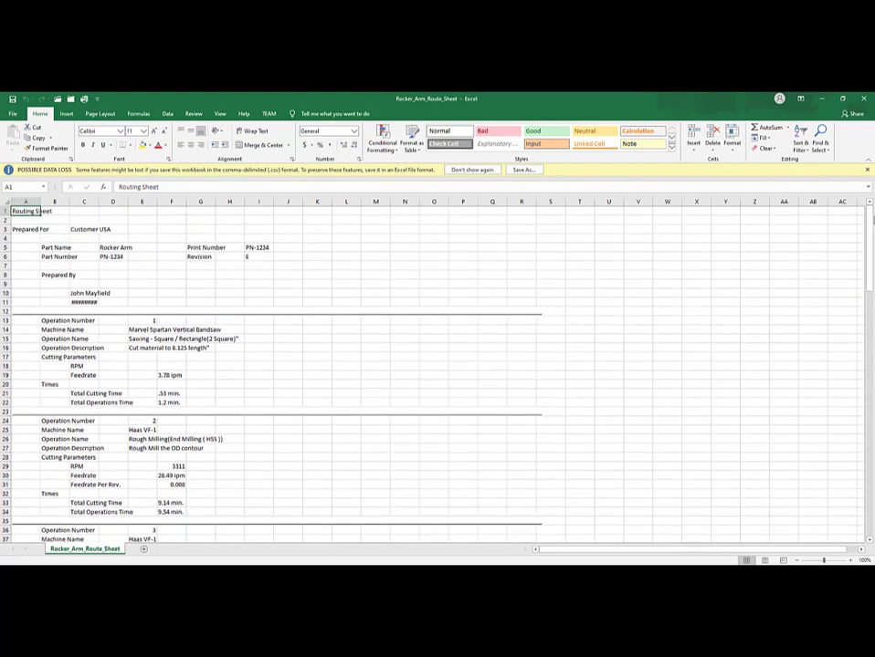